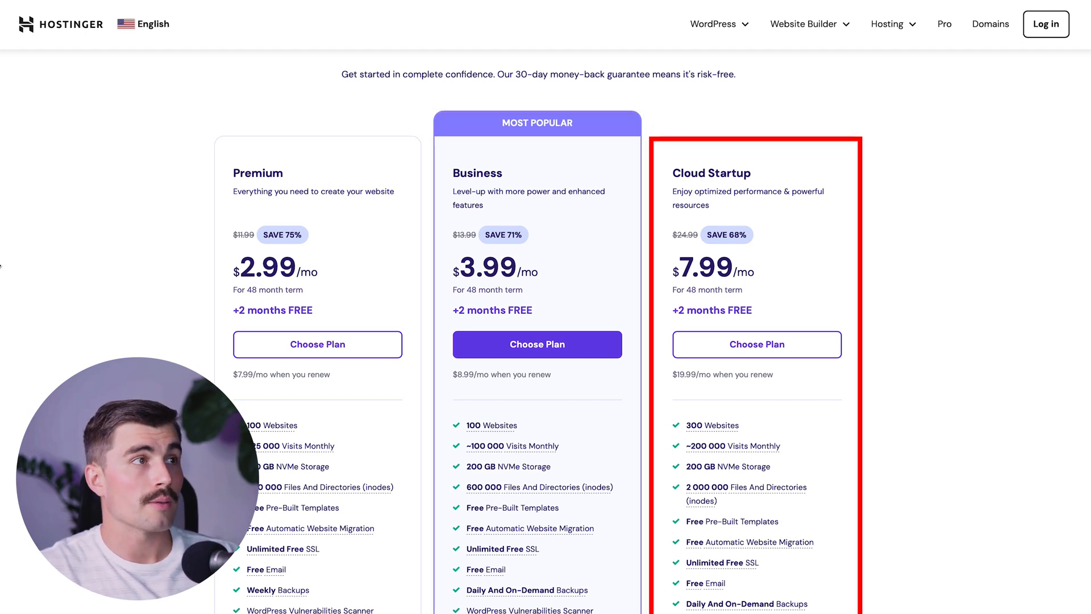
- Review the plan features and choose the Premium plan ($2.99/mo, 100 websites) to reach checkout
{"action": "scroll", "coordinate": [816, 245], "scroll_direction": "down", "scroll_amount": 1}
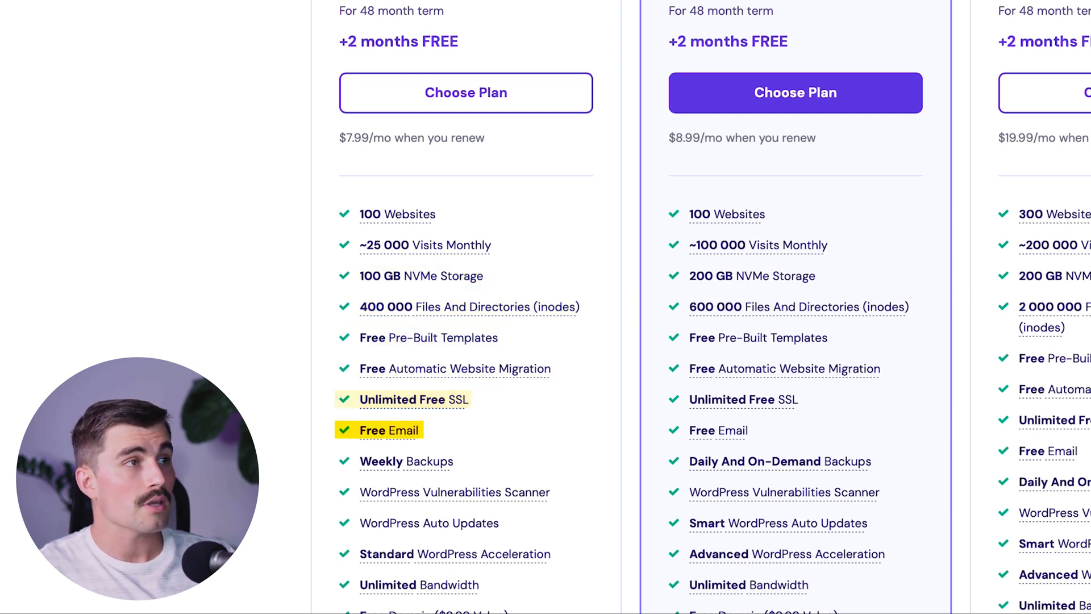
{"action": "scroll", "coordinate": [262, 357], "scroll_direction": "down", "scroll_amount": 2}
{"action": "scroll", "coordinate": [261, 353], "scroll_direction": "down", "scroll_amount": 1}
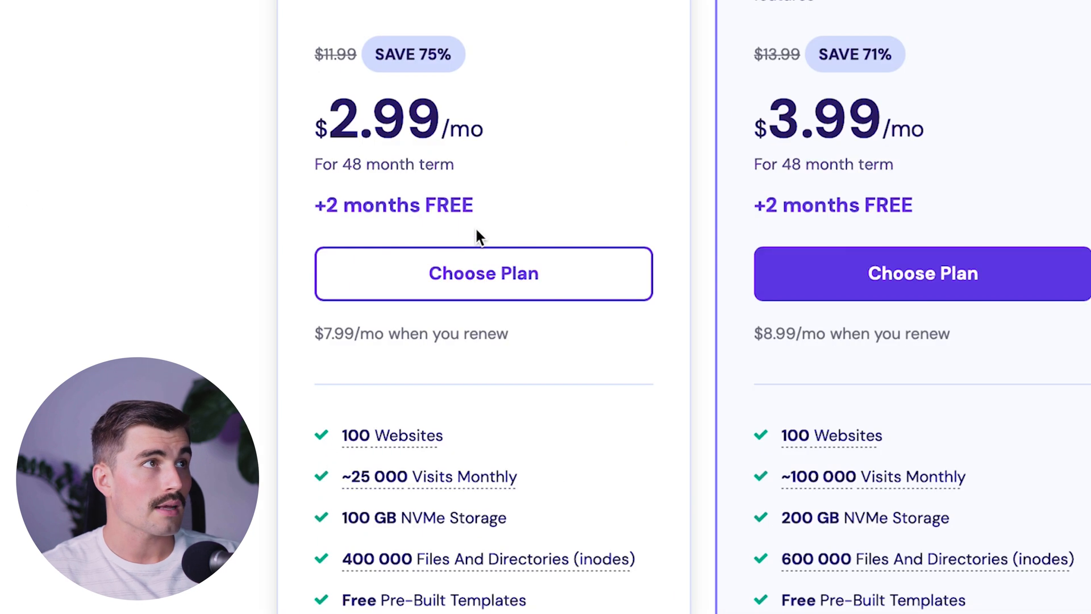
{"action": "left_click", "coordinate": [497, 271]}
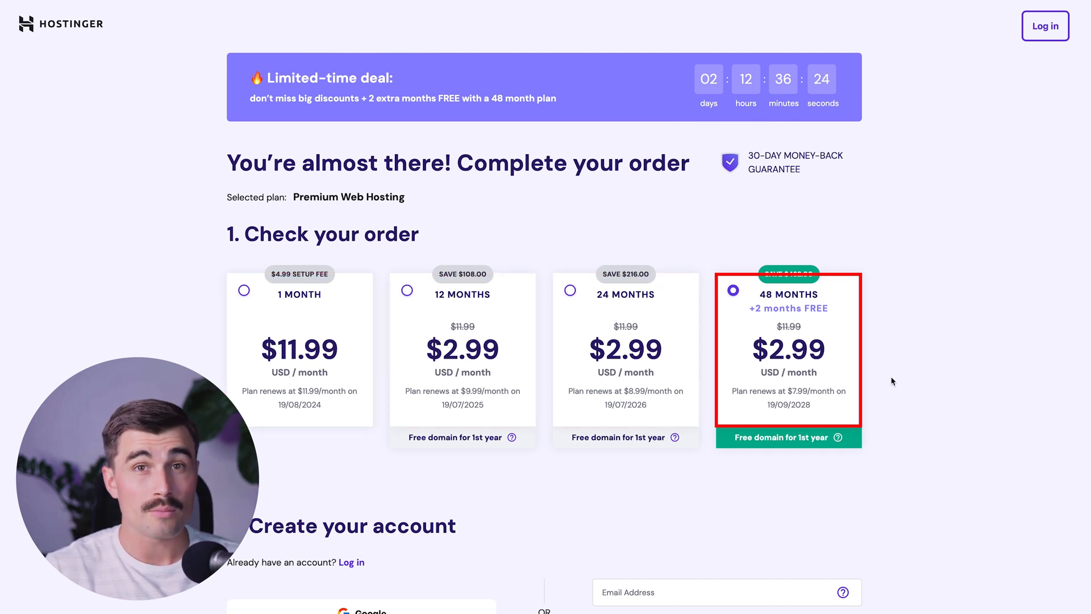
- Switch the Premium order to the 12-month term
{"action": "left_click", "coordinate": [479, 335]}
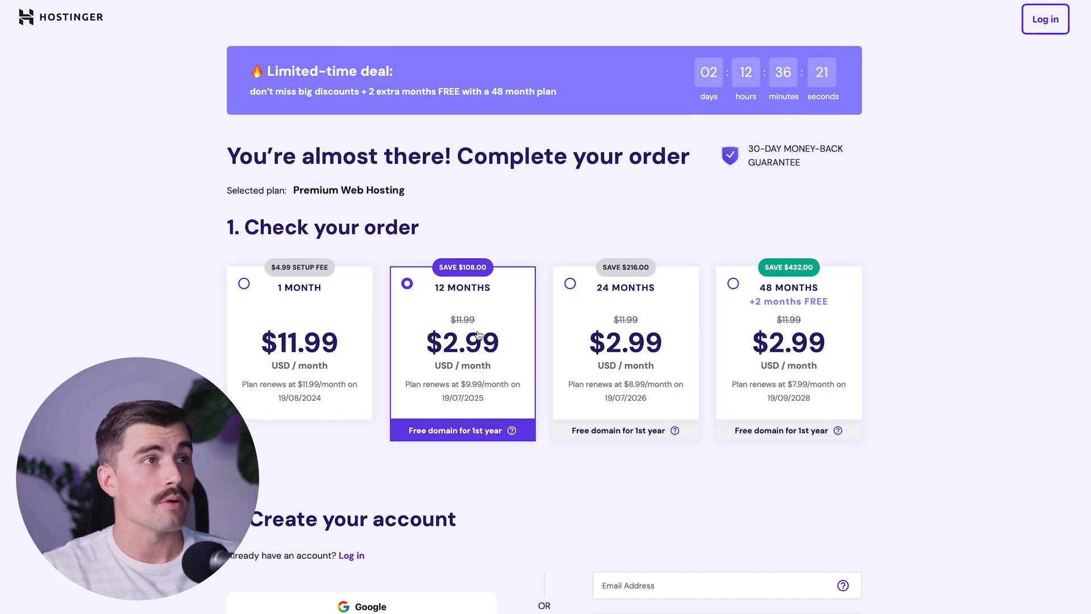
{"action": "scroll", "coordinate": [479, 335], "scroll_direction": "down", "scroll_amount": 1}
{"action": "scroll", "coordinate": [486, 344], "scroll_direction": "down", "scroll_amount": 7}
{"action": "scroll", "coordinate": [492, 352], "scroll_direction": "down", "scroll_amount": 3}
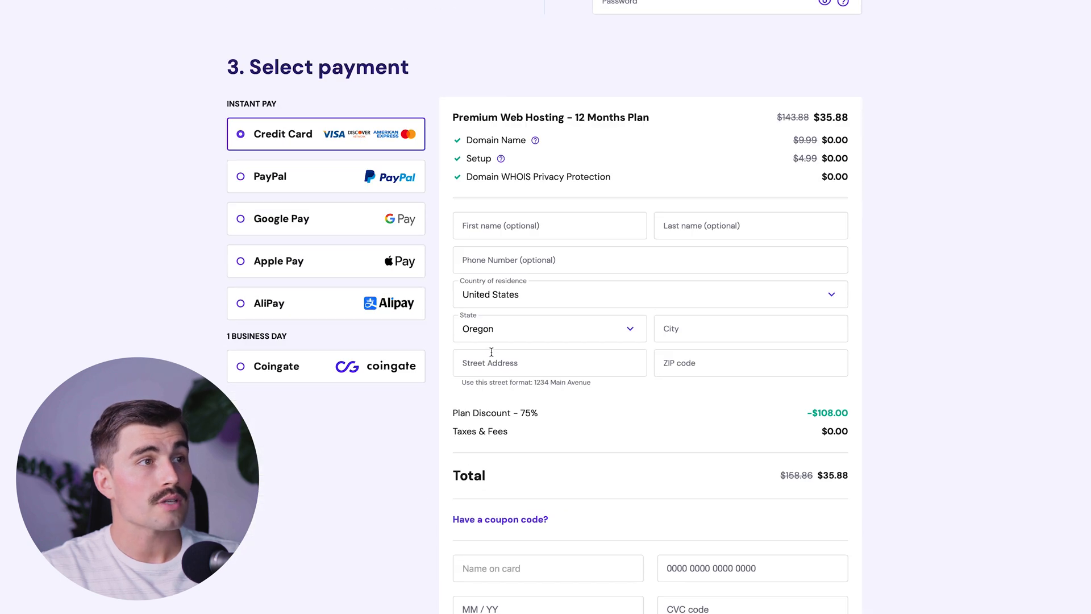
- Apply the coupon code MYFIRSTWEBSITE to the order
{"action": "left_click", "coordinate": [501, 516]}
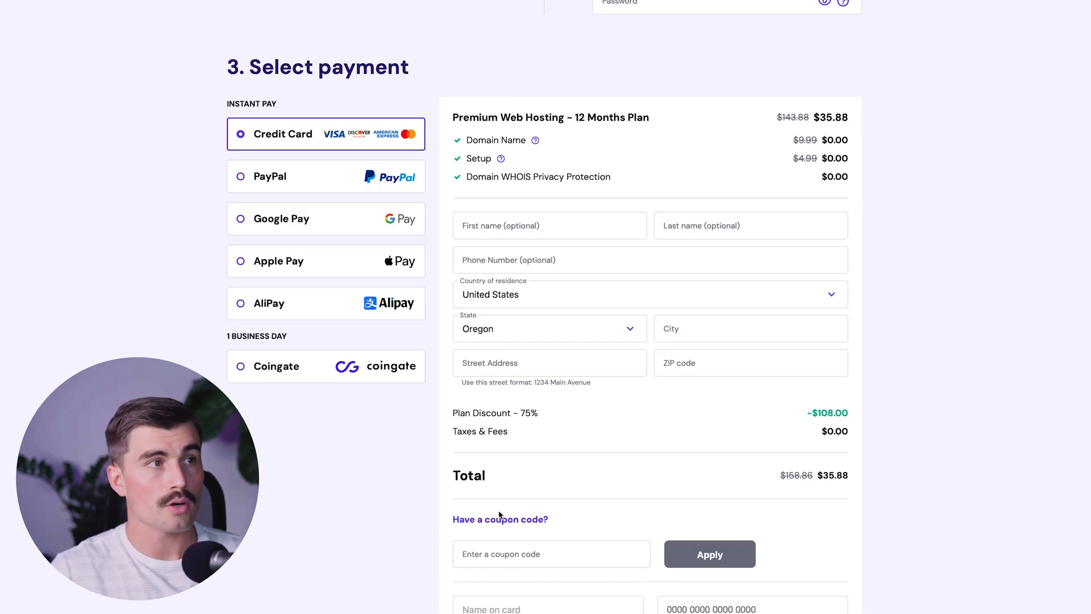
{"action": "left_click", "coordinate": [500, 554]}
{"action": "type", "text": "MYFIRST"}
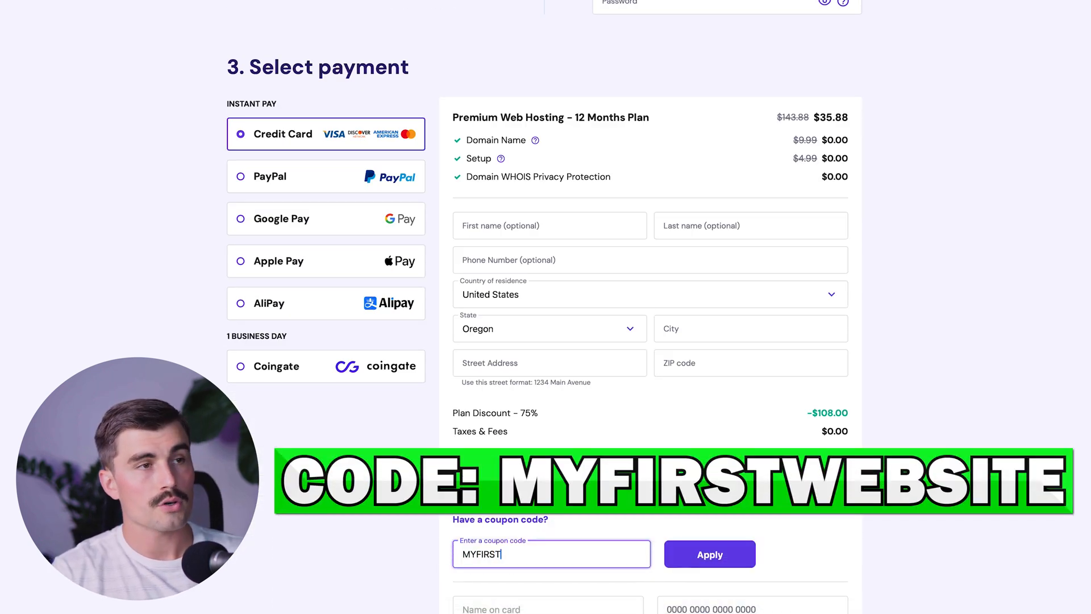
{"action": "key", "text": "Return"}
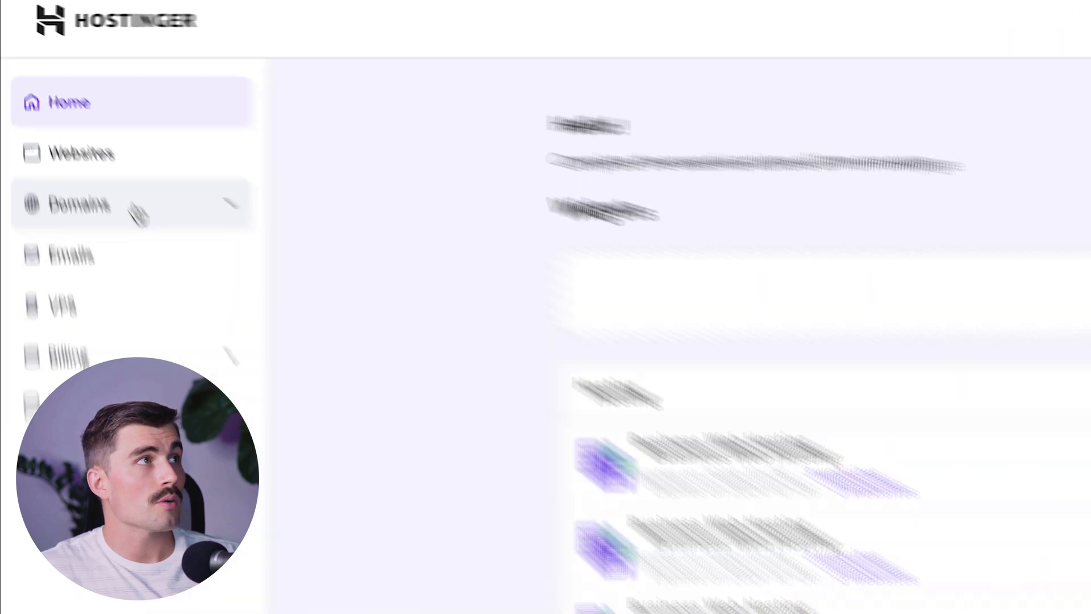
- Visit Get a New Domain, then add a website built with Hostinger Website Builder from Websites
{"action": "left_click", "coordinate": [69, 120]}
{"action": "left_click", "coordinate": [136, 318]}
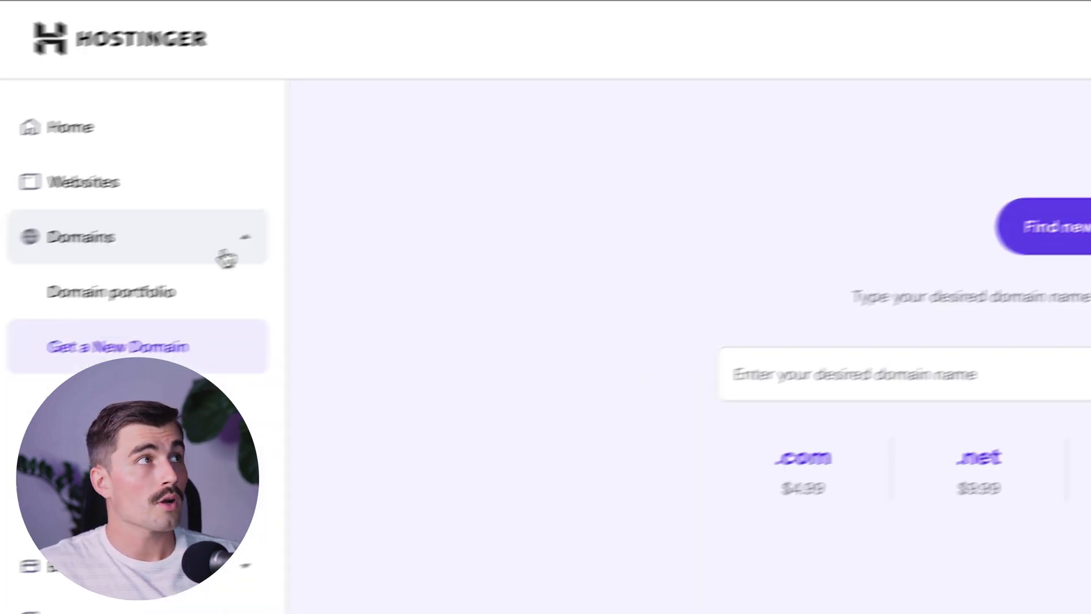
{"action": "left_click", "coordinate": [51, 90]}
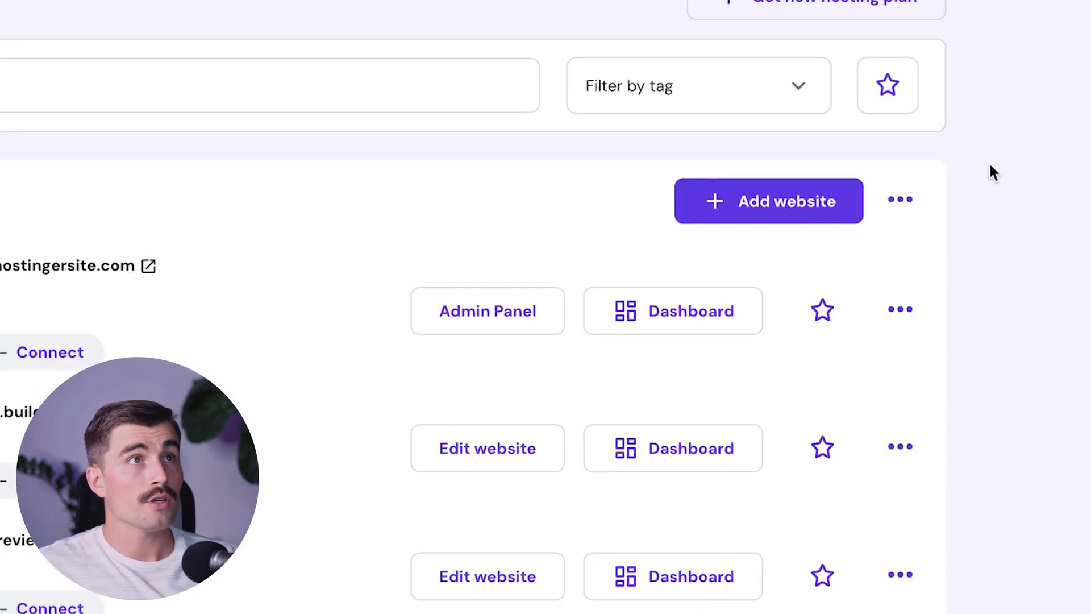
{"action": "left_click", "coordinate": [806, 209]}
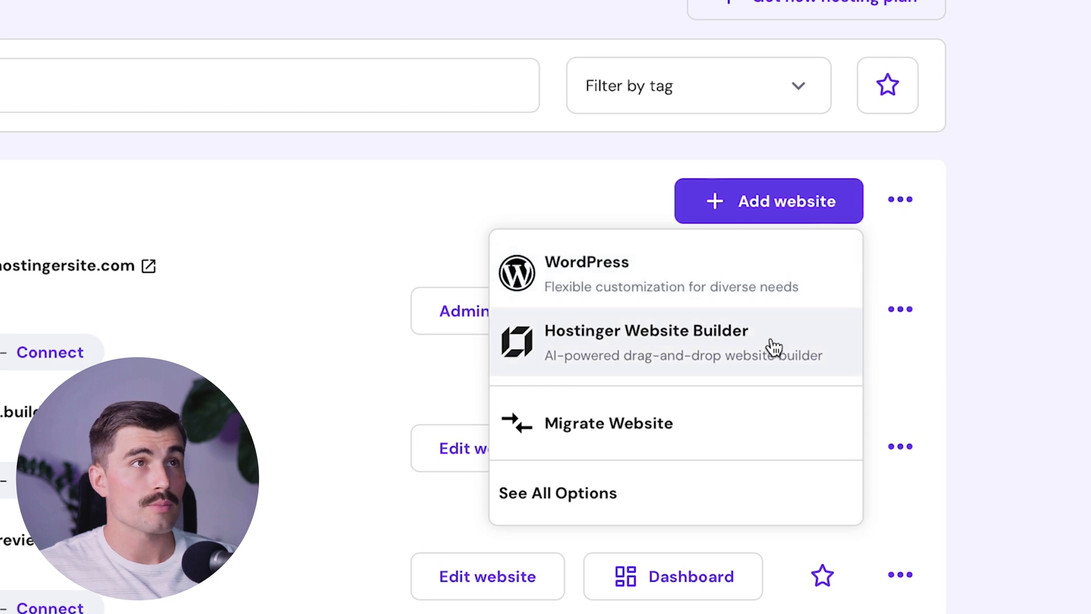
{"action": "left_click", "coordinate": [838, 341]}
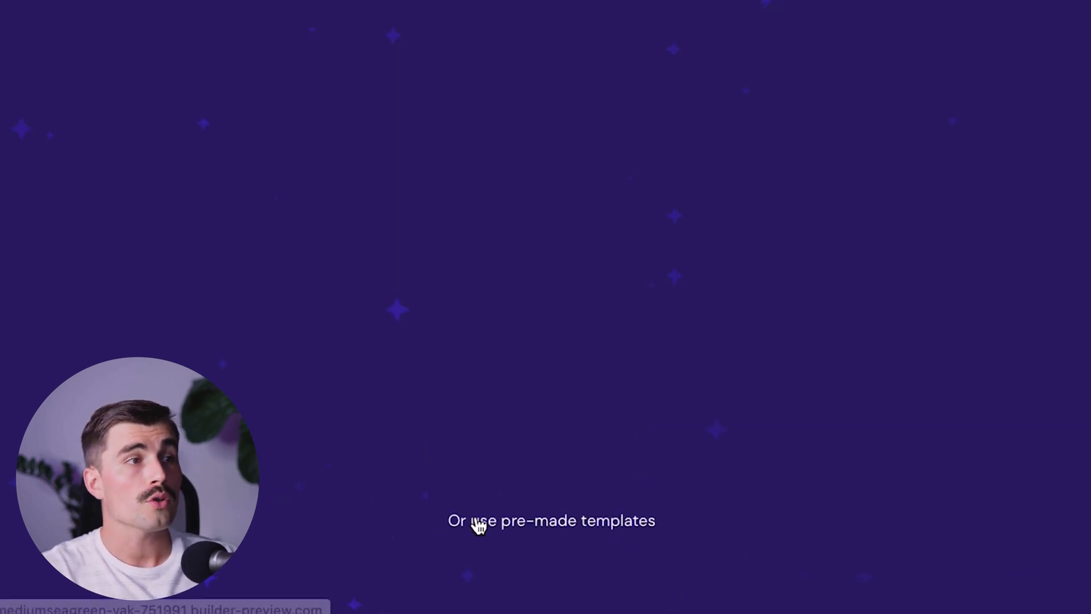
- Switch to the pre-made templates gallery and scroll down to the Stornoway design
{"action": "left_click", "coordinate": [571, 531]}
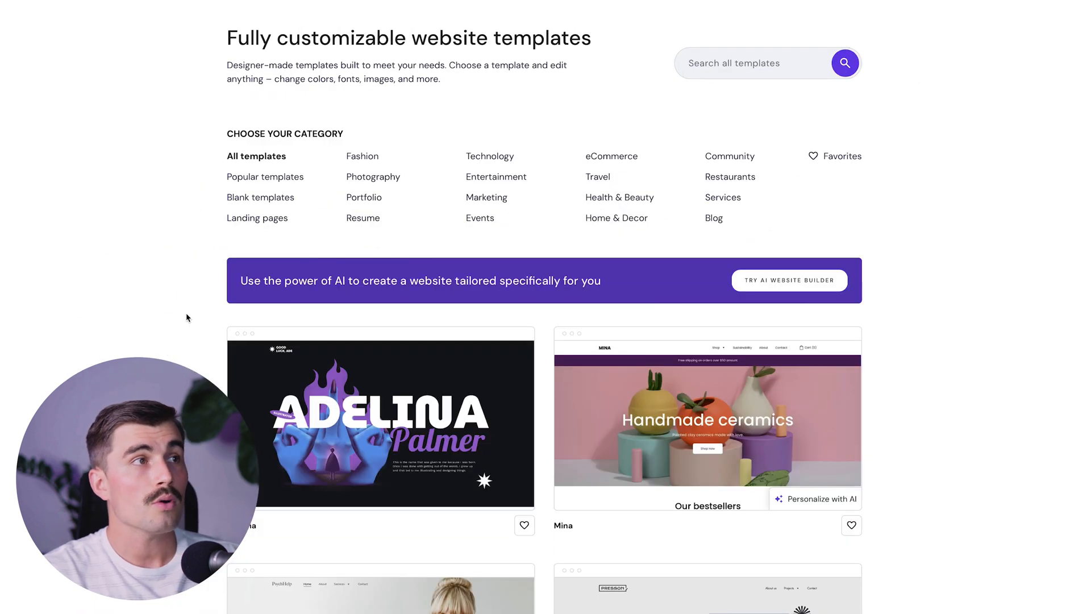
{"action": "scroll", "coordinate": [186, 313], "scroll_direction": "down", "scroll_amount": 5}
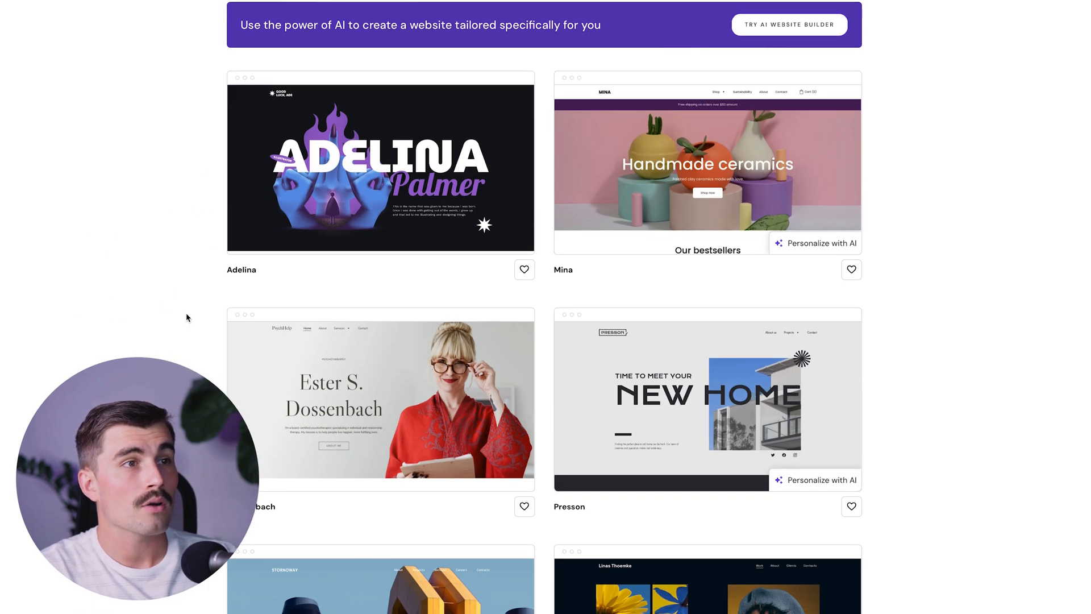
{"action": "scroll", "coordinate": [186, 313], "scroll_direction": "down", "scroll_amount": 4}
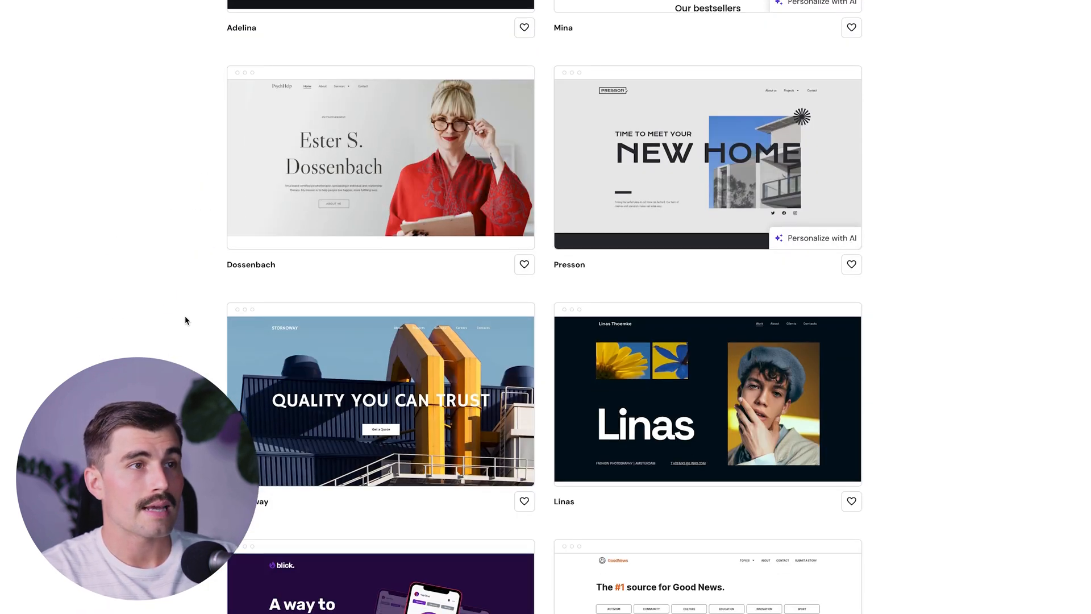
{"action": "scroll", "coordinate": [186, 315], "scroll_direction": "down", "scroll_amount": 5}
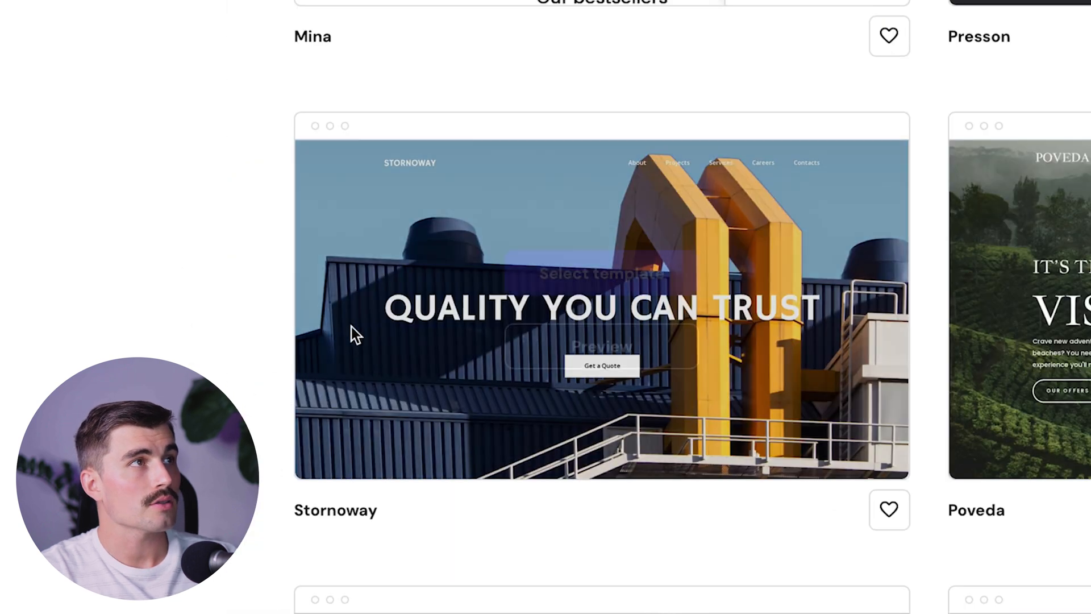
{"action": "mouse_move", "coordinate": [414, 324]}
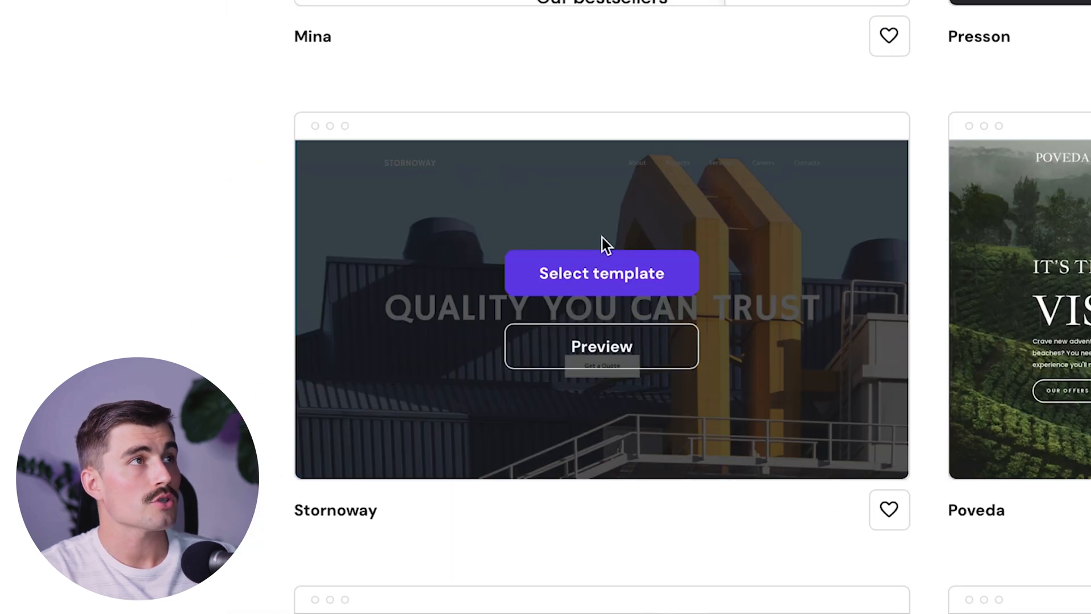
- Preview Stornoway in mobile and desktop layouts, then start building a site from it
{"action": "left_click", "coordinate": [602, 348]}
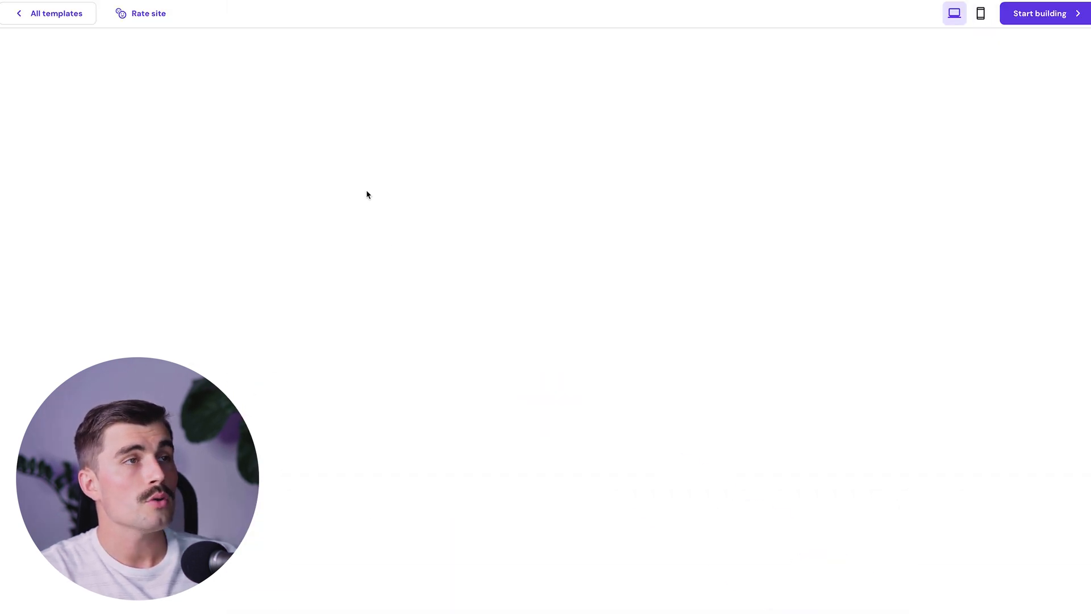
{"action": "scroll", "coordinate": [673, 247], "scroll_direction": "down", "scroll_amount": 5}
{"action": "scroll", "coordinate": [673, 250], "scroll_direction": "down", "scroll_amount": 12}
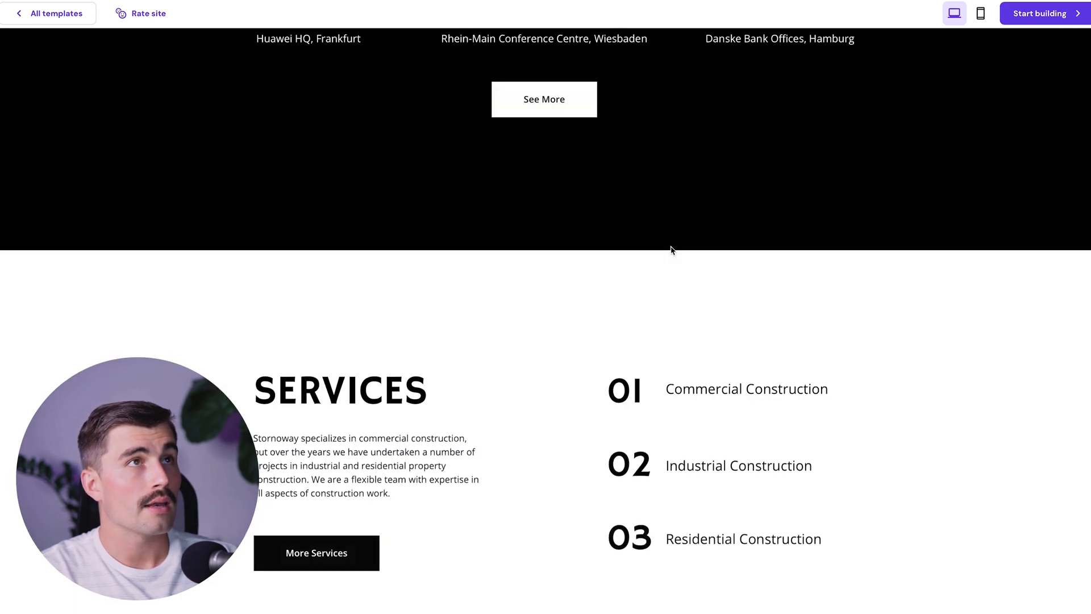
{"action": "scroll", "coordinate": [673, 250], "scroll_direction": "up", "scroll_amount": 18}
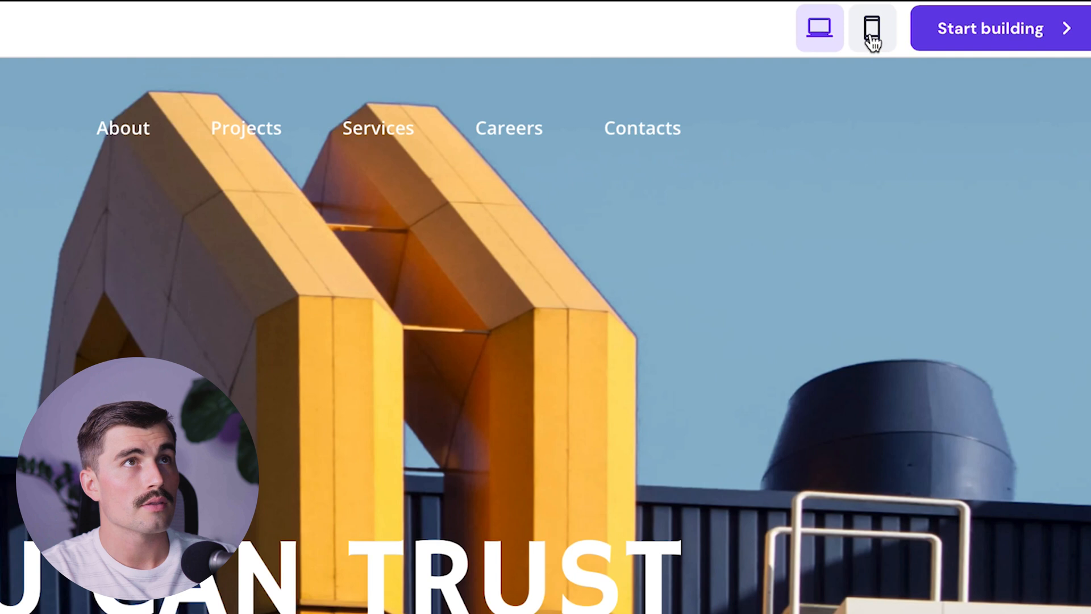
{"action": "left_click", "coordinate": [980, 18]}
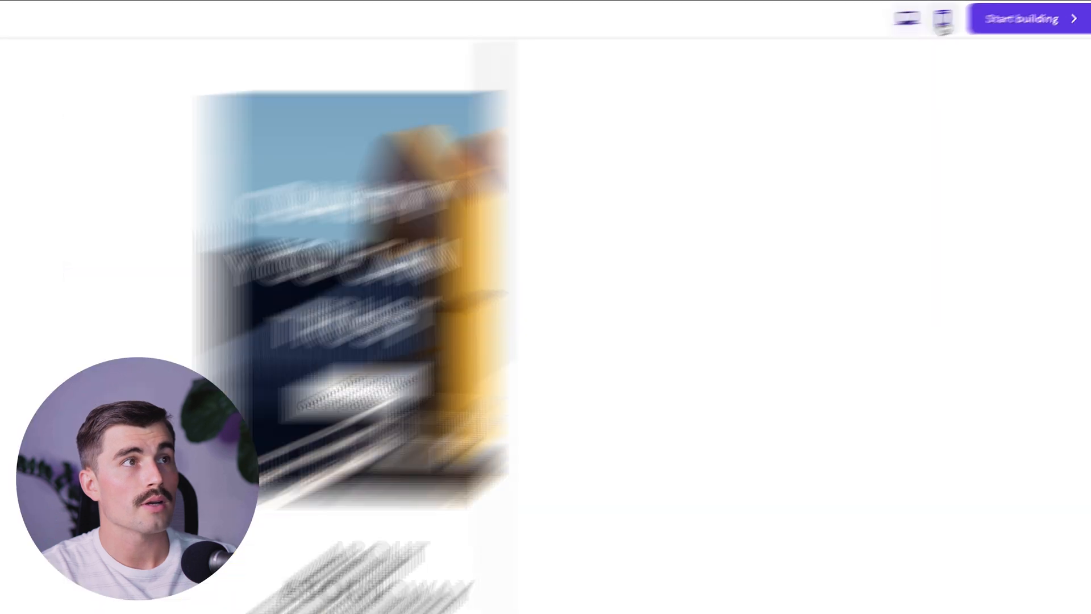
{"action": "scroll", "coordinate": [502, 266], "scroll_direction": "down", "scroll_amount": 8}
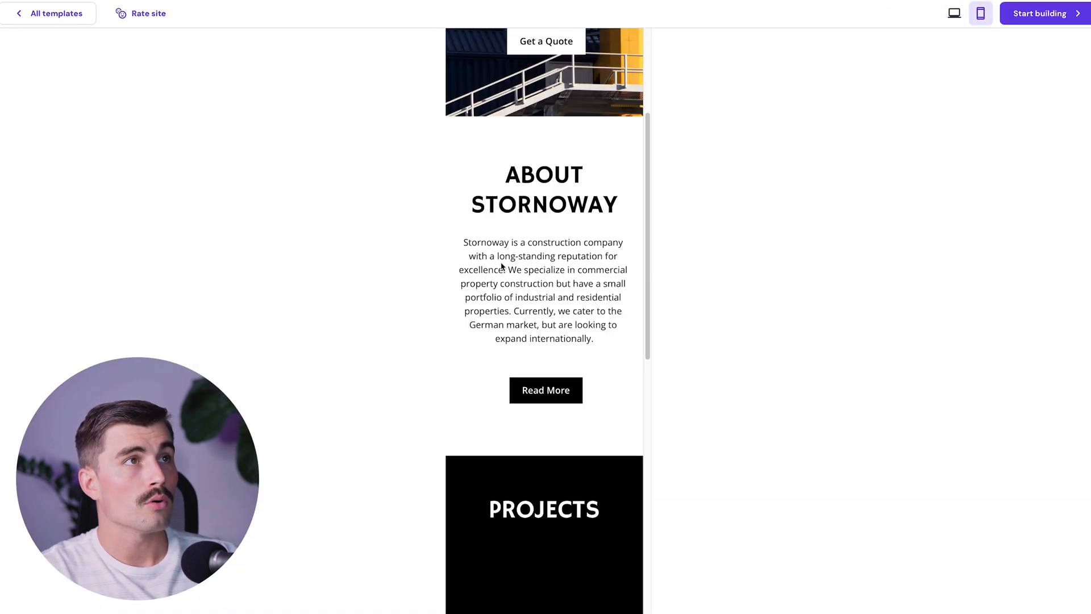
{"action": "scroll", "coordinate": [501, 265], "scroll_direction": "down", "scroll_amount": 13}
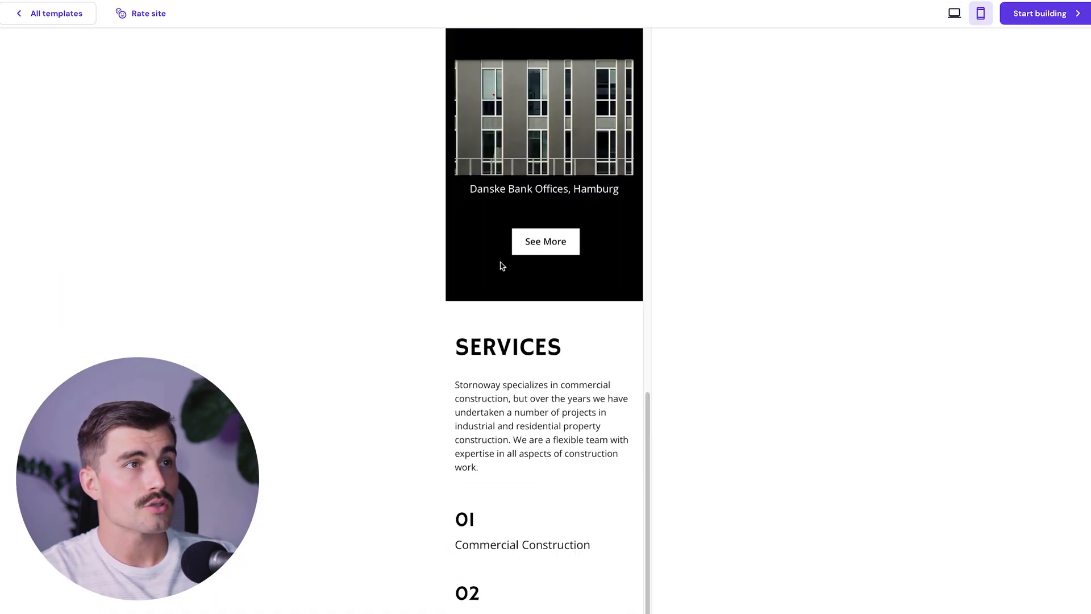
{"action": "scroll", "coordinate": [501, 266], "scroll_direction": "up", "scroll_amount": 15}
{"action": "scroll", "coordinate": [502, 266], "scroll_direction": "up", "scroll_amount": 5}
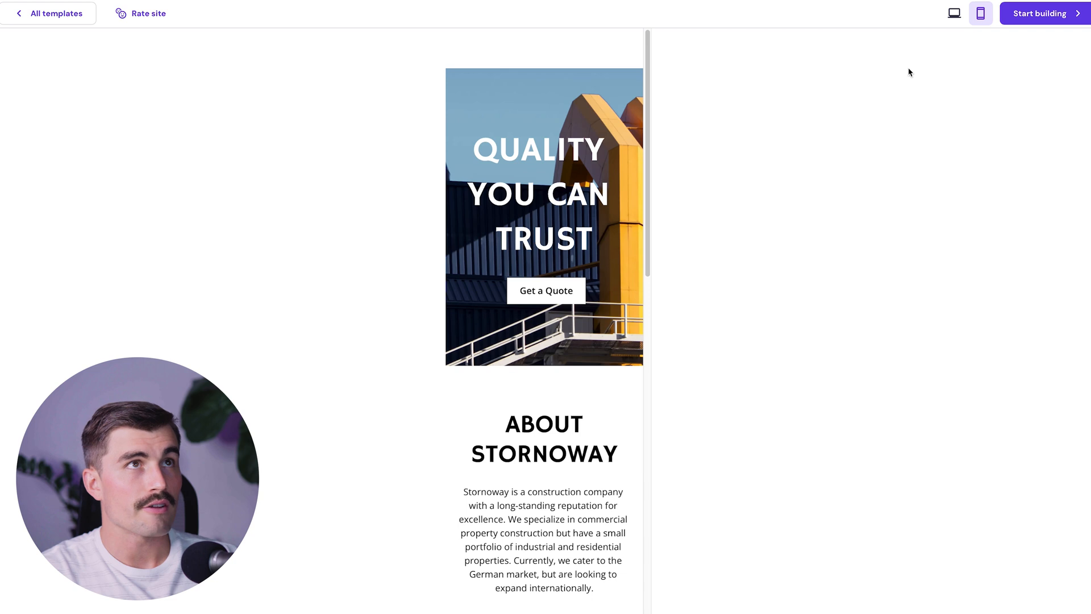
{"action": "left_click", "coordinate": [956, 19]}
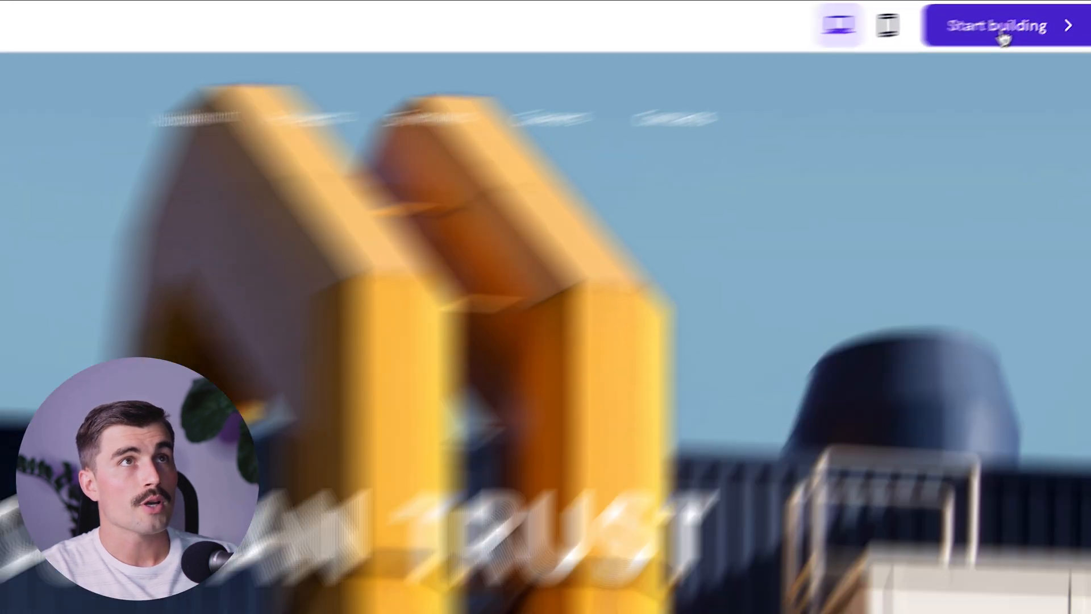
{"action": "left_click", "coordinate": [995, 37]}
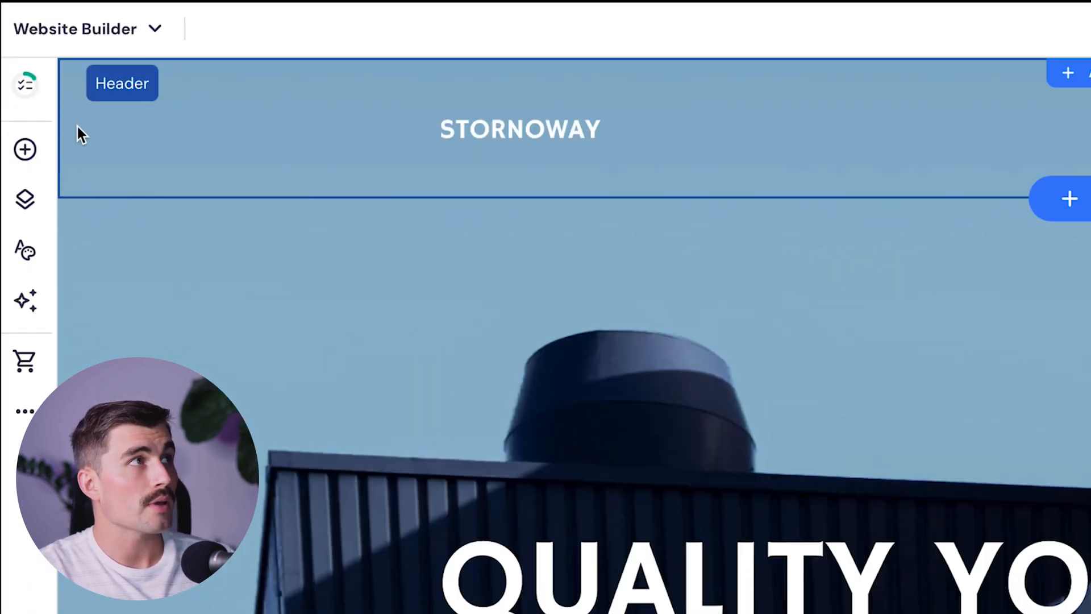
{"action": "left_click", "coordinate": [29, 152]}
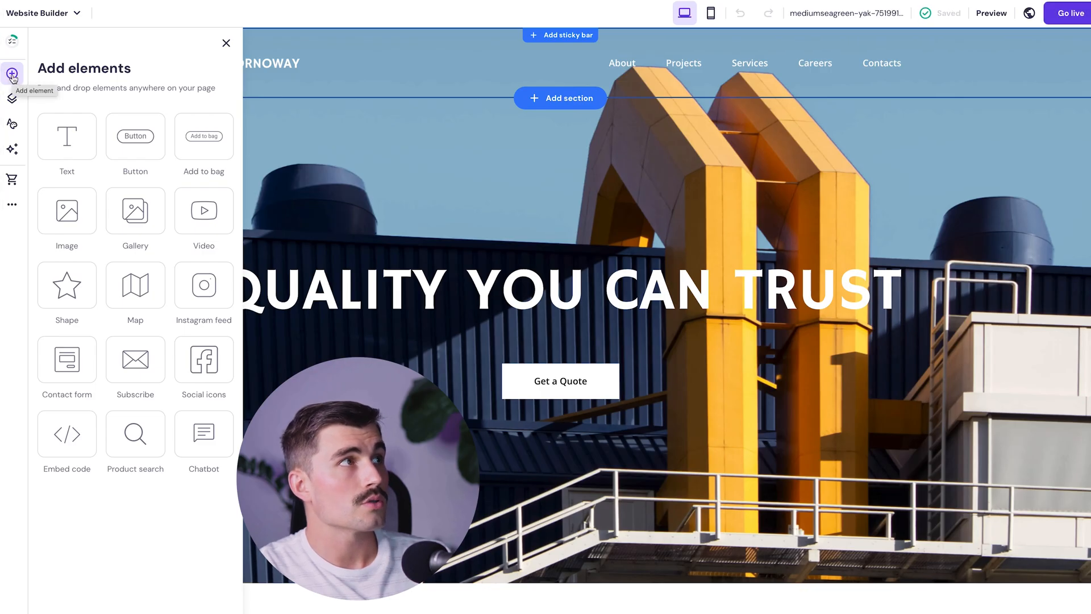
{"action": "left_click", "coordinate": [14, 99]}
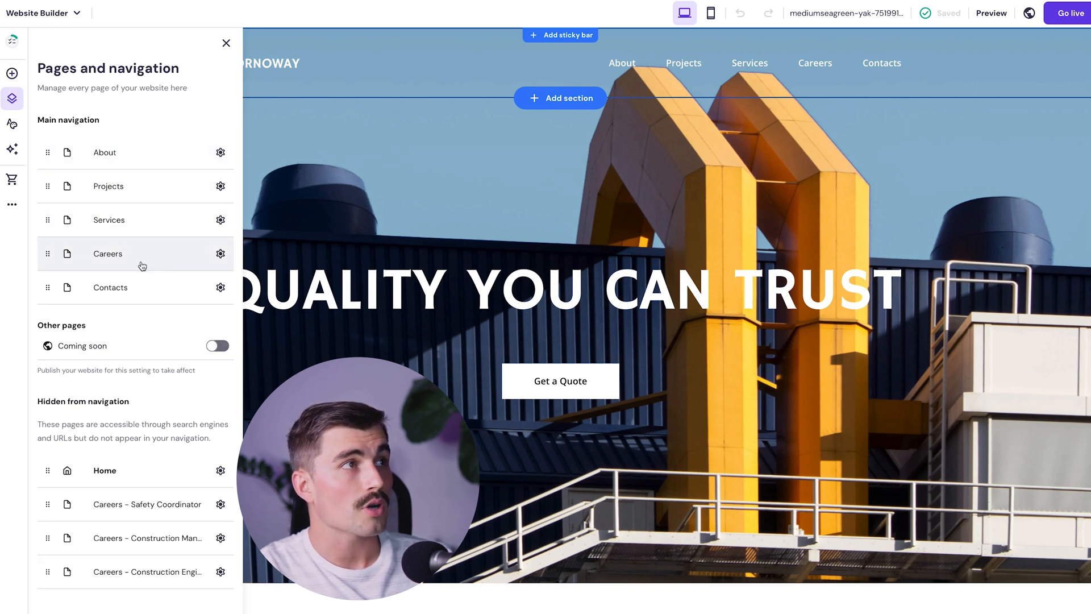
{"action": "left_click", "coordinate": [12, 124]}
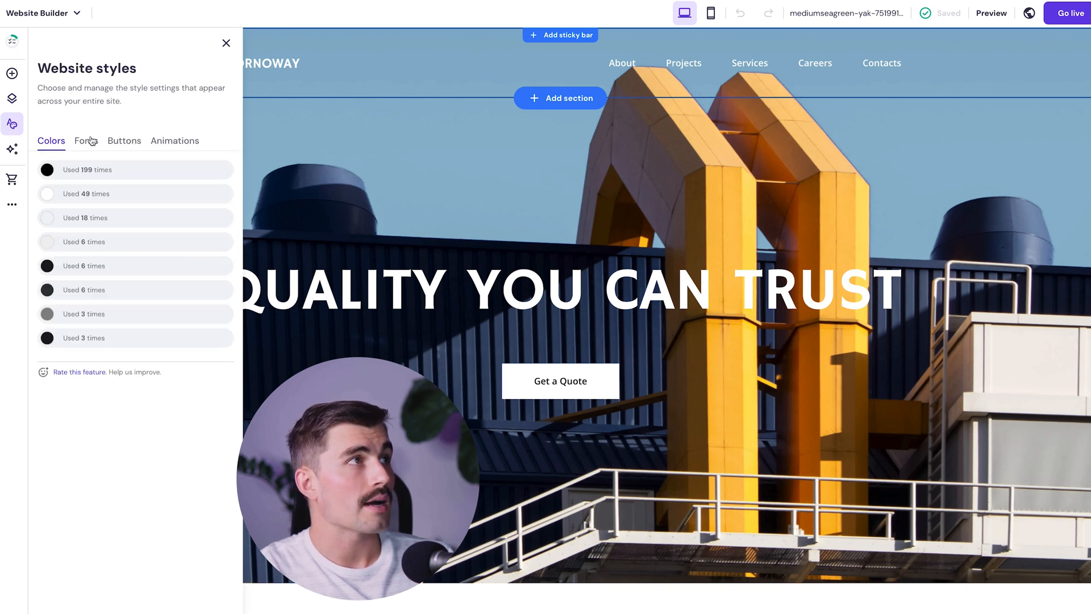
{"action": "left_click", "coordinate": [124, 140]}
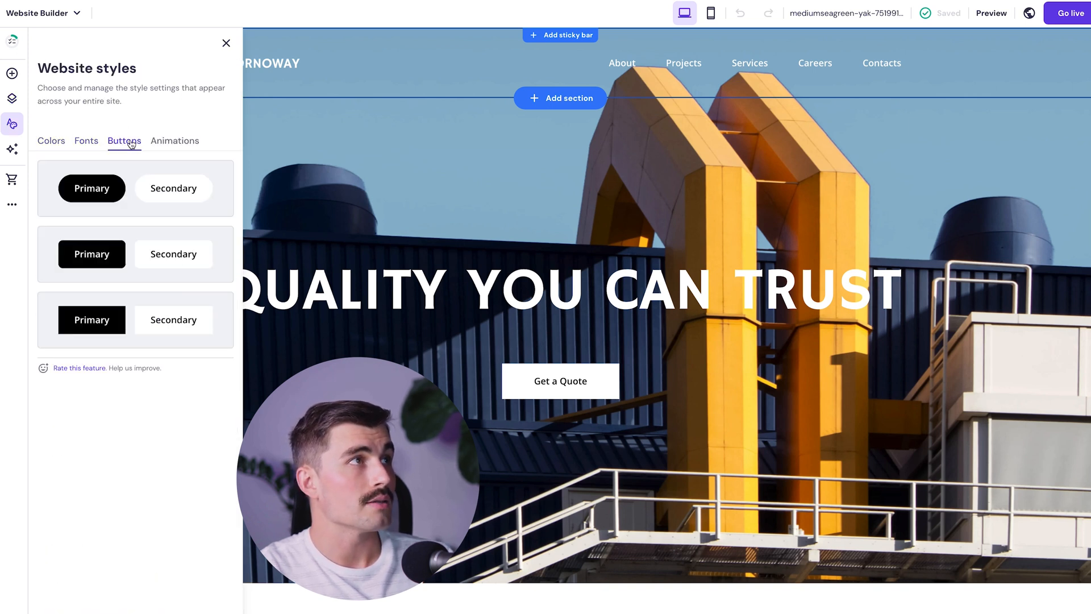
{"action": "left_click", "coordinate": [174, 141]}
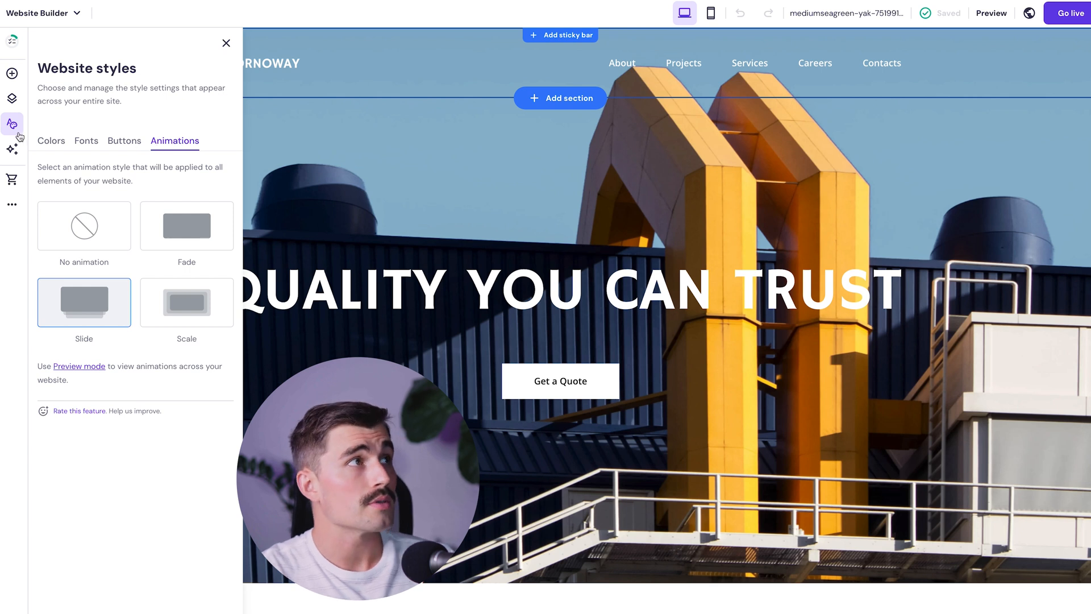
{"action": "left_click", "coordinate": [12, 150]}
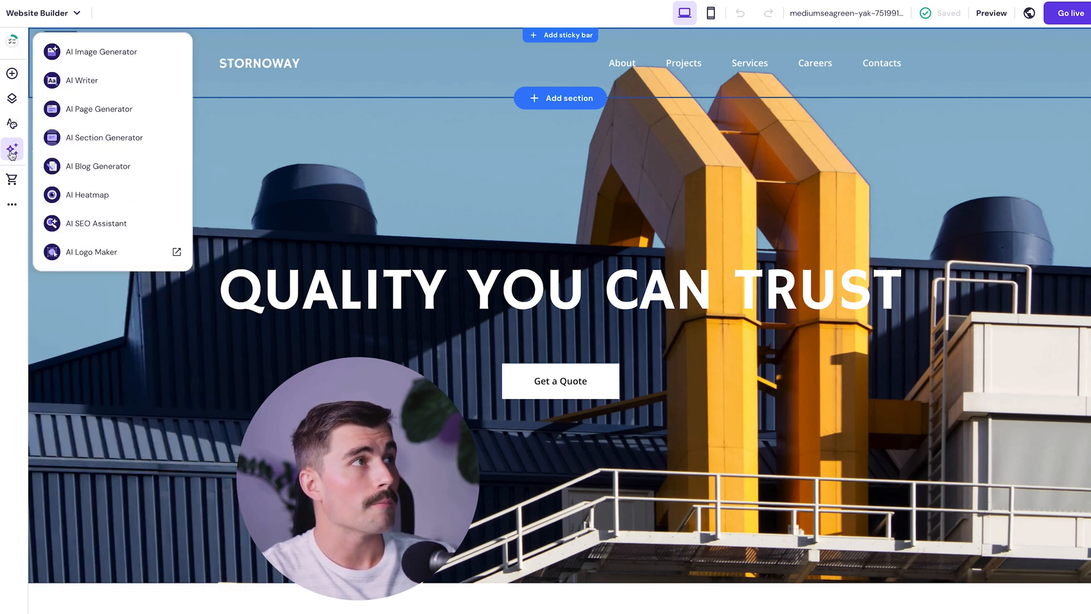
{"action": "left_click", "coordinate": [12, 179]}
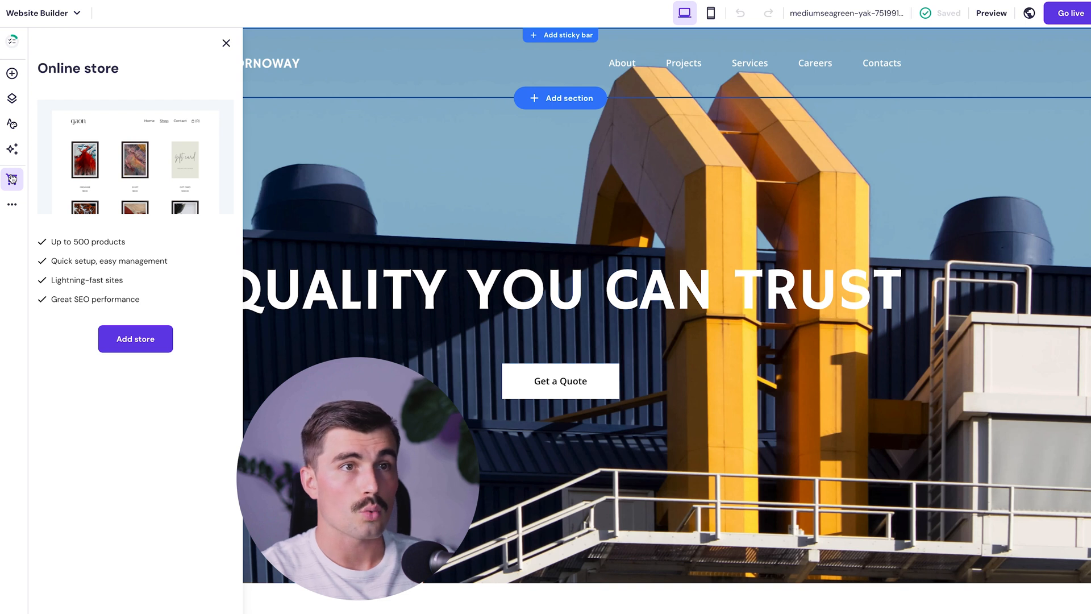
{"action": "left_click", "coordinate": [799, 226]}
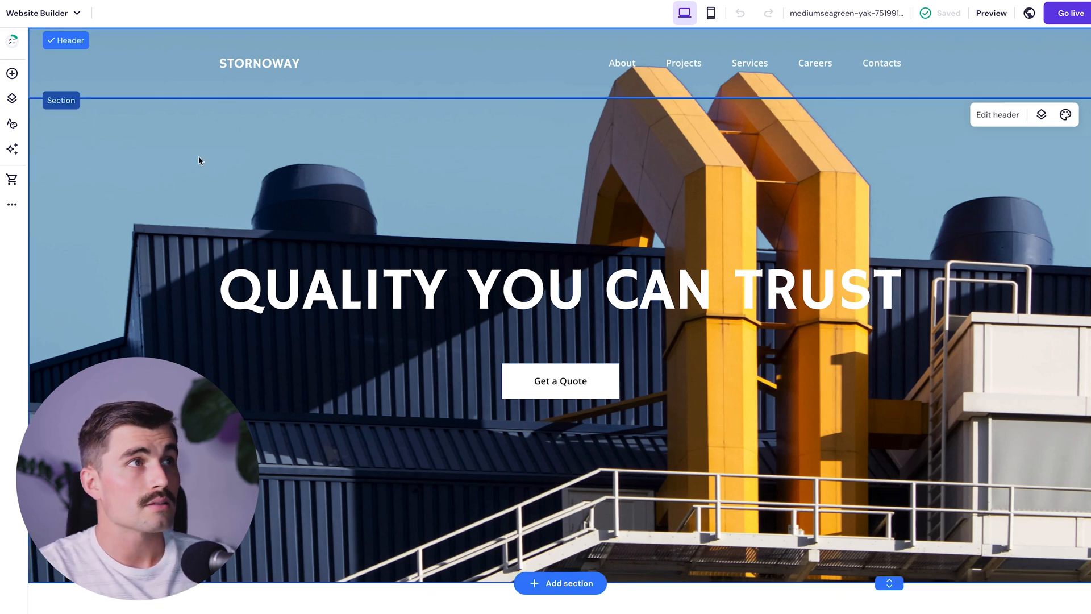
- Open the hero section's settings and its Replace image media library of uploaded PNG/JPG images
{"action": "left_click", "coordinate": [1066, 124]}
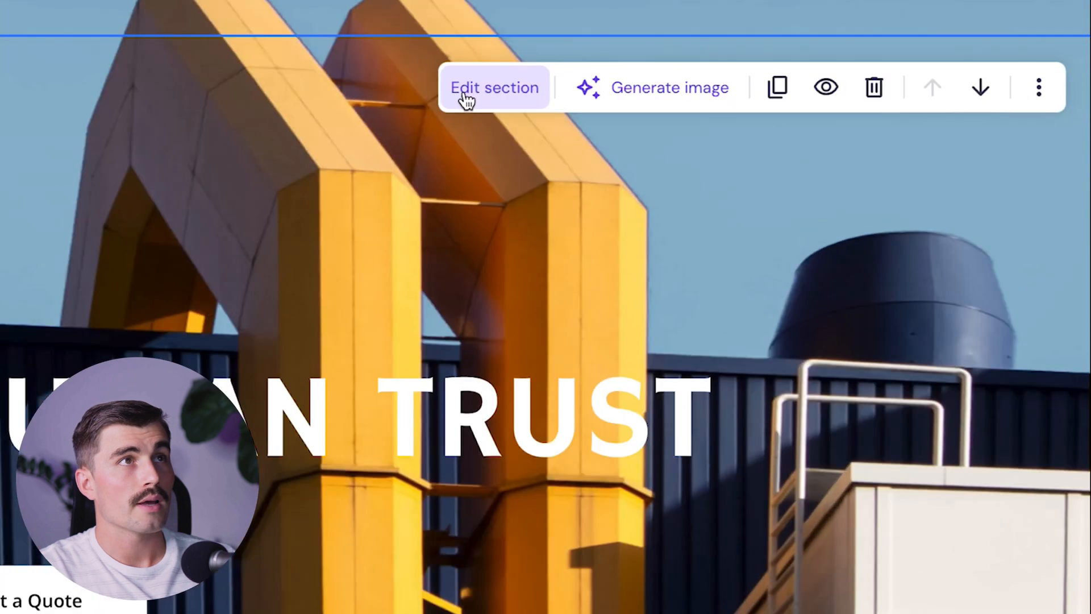
{"action": "left_click", "coordinate": [779, 125]}
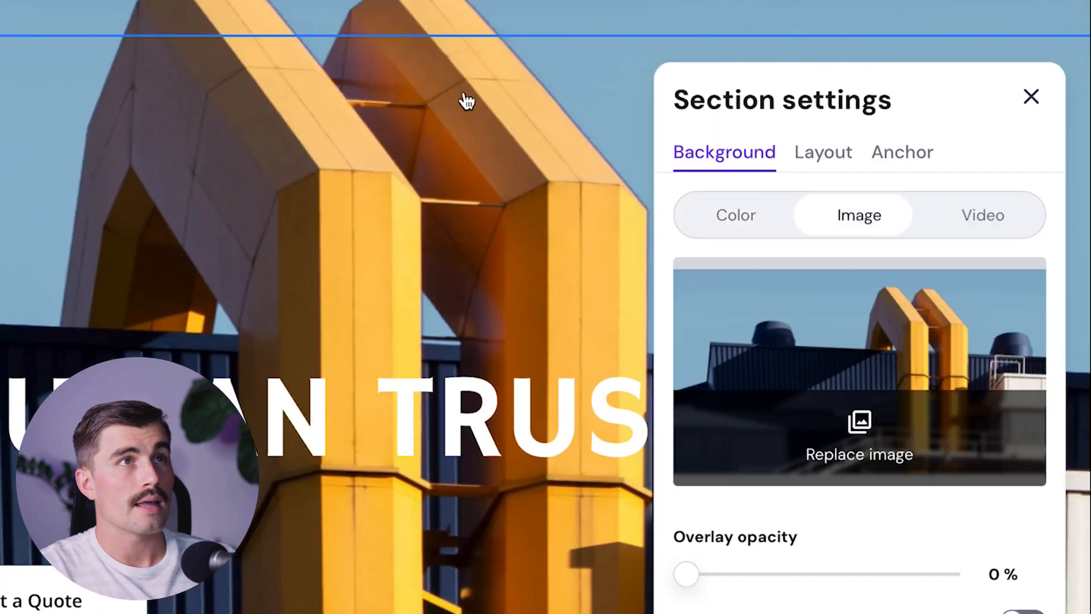
{"action": "left_click", "coordinate": [890, 455]}
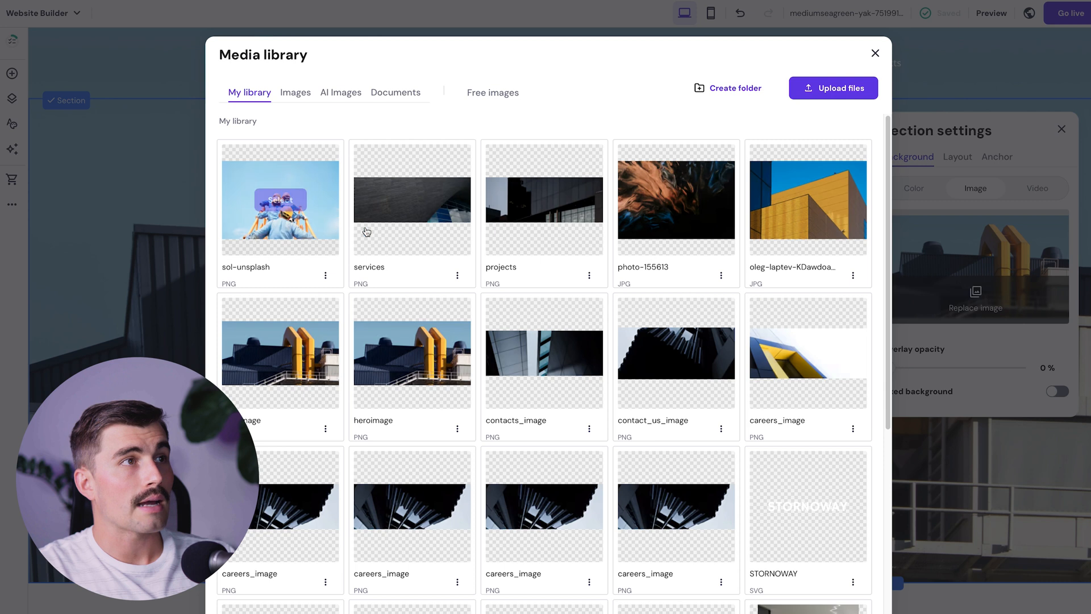
{"action": "scroll", "coordinate": [434, 282], "scroll_direction": "down", "scroll_amount": 5}
{"action": "scroll", "coordinate": [433, 283], "scroll_direction": "down", "scroll_amount": 4}
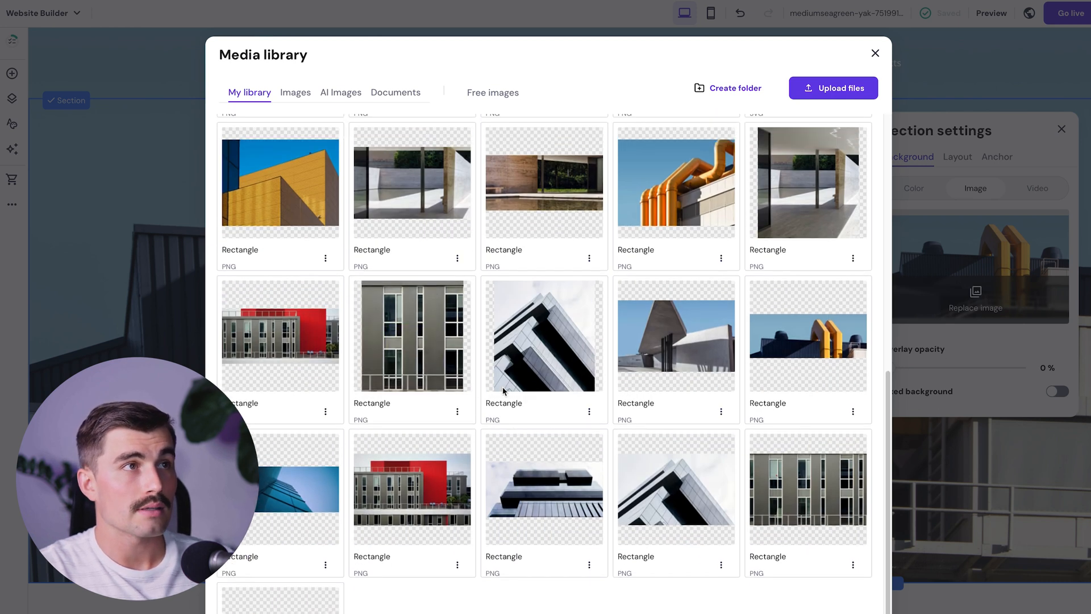
{"action": "scroll", "coordinate": [502, 387], "scroll_direction": "up", "scroll_amount": 10}
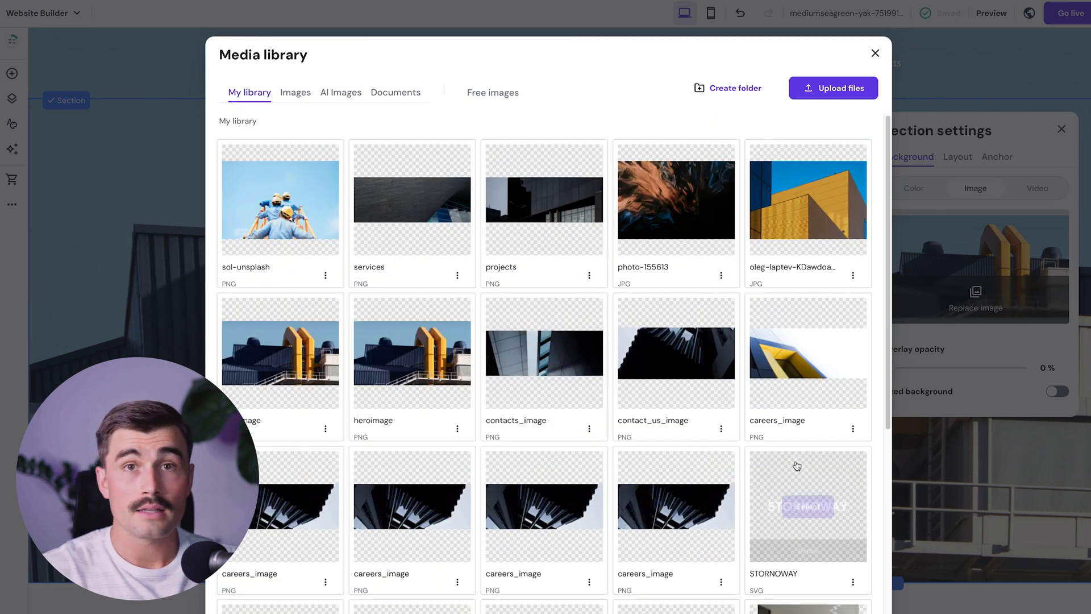
- Search free images for 'amalfi coast' and pick the Positano hillside photo as hero background
{"action": "left_click", "coordinate": [480, 97]}
{"action": "left_click", "coordinate": [446, 126]}
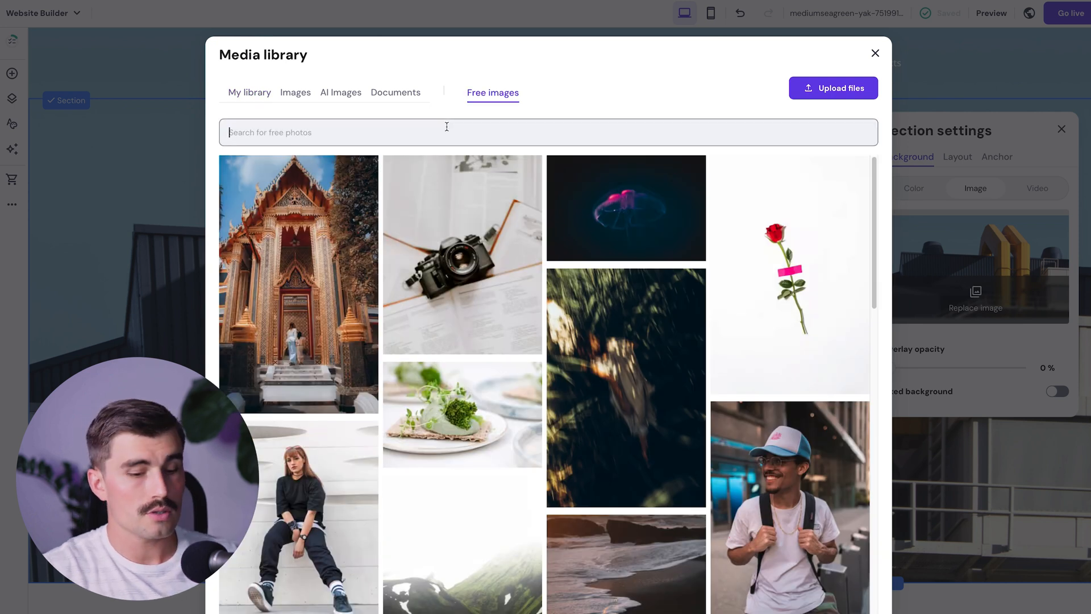
{"action": "type", "text": "amalfi coast"}
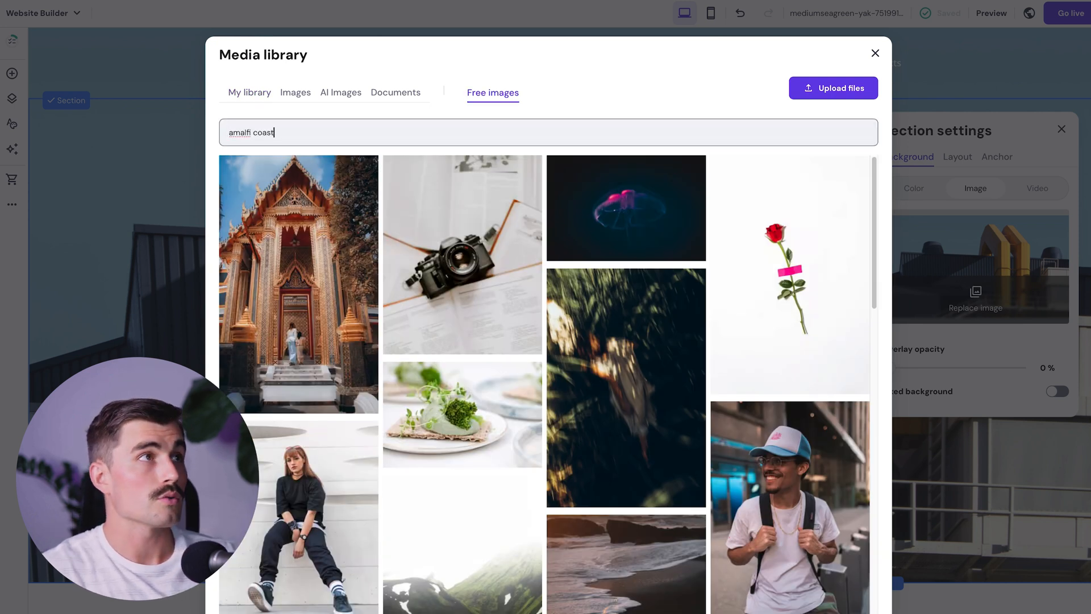
{"action": "scroll", "coordinate": [482, 229], "scroll_direction": "down", "scroll_amount": 10}
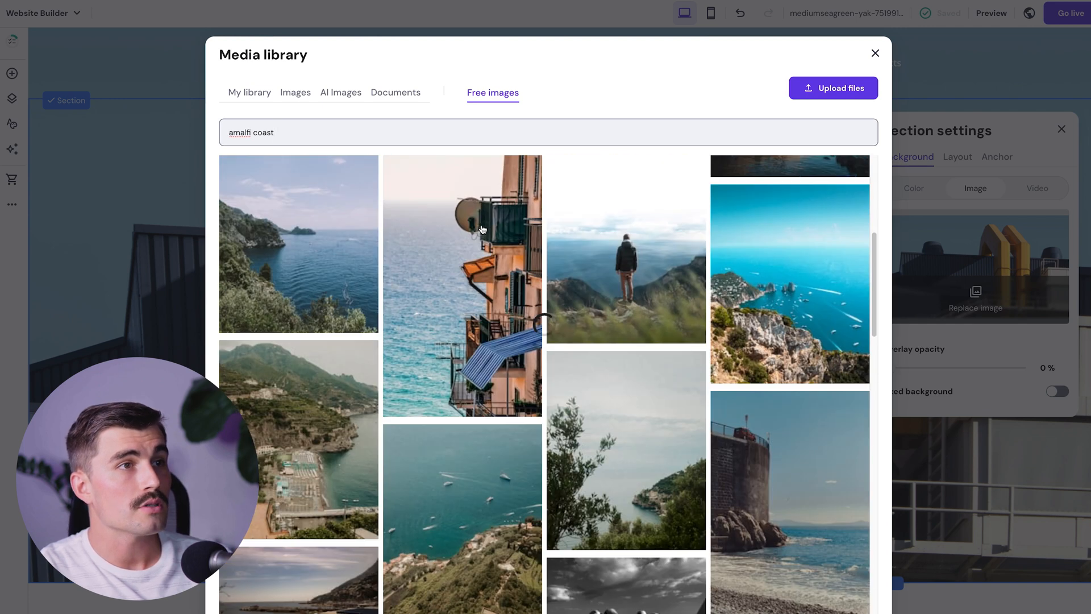
{"action": "scroll", "coordinate": [482, 229], "scroll_direction": "down", "scroll_amount": 5}
{"action": "scroll", "coordinate": [483, 232], "scroll_direction": "down", "scroll_amount": 8}
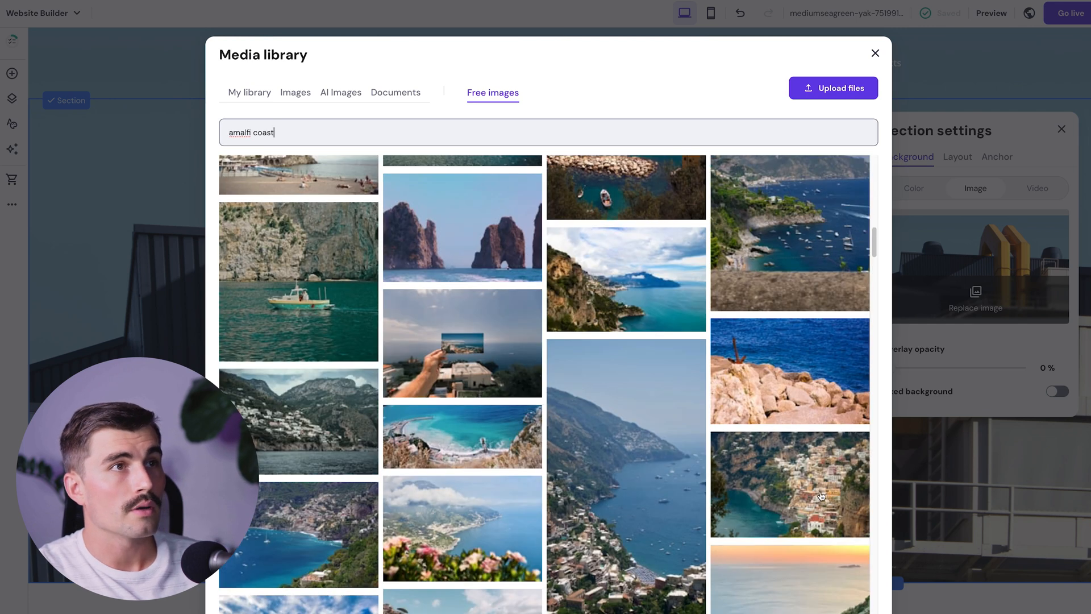
{"action": "left_click", "coordinate": [824, 496]}
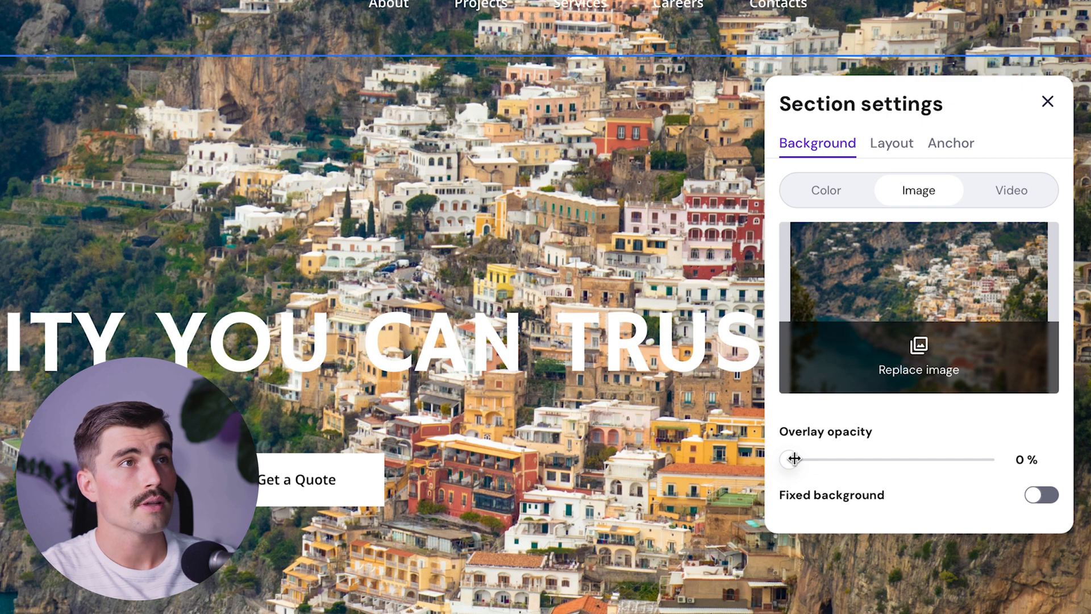
- Set the hero overlay opacity to 56%, keeping the image background type
{"action": "left_click_drag", "start_coordinate": [794, 459], "coordinate": [1065, 467]}
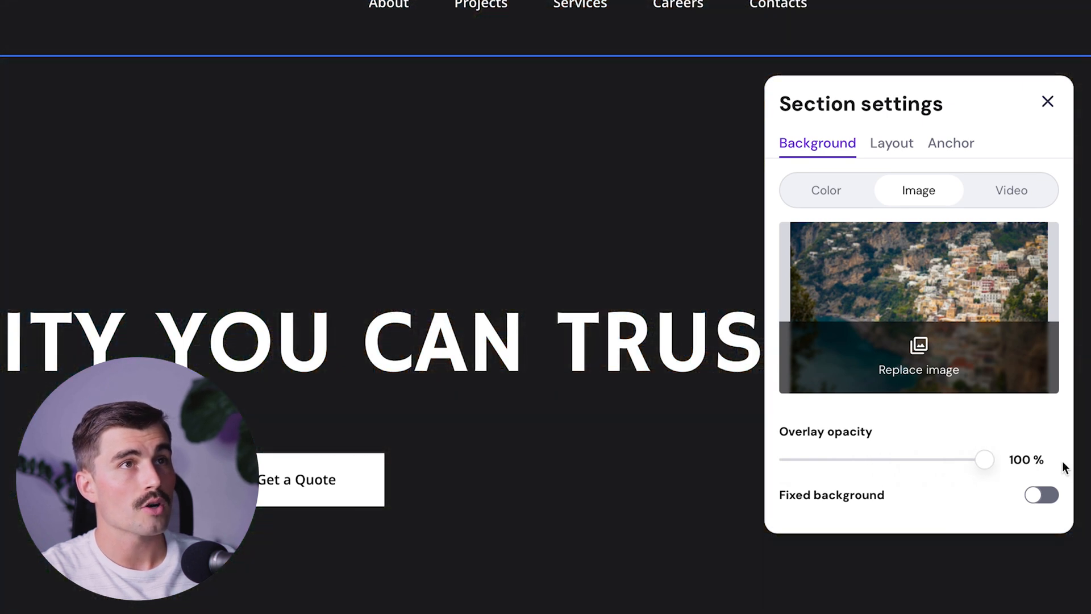
{"action": "left_click_drag", "start_coordinate": [1064, 467], "coordinate": [899, 461]}
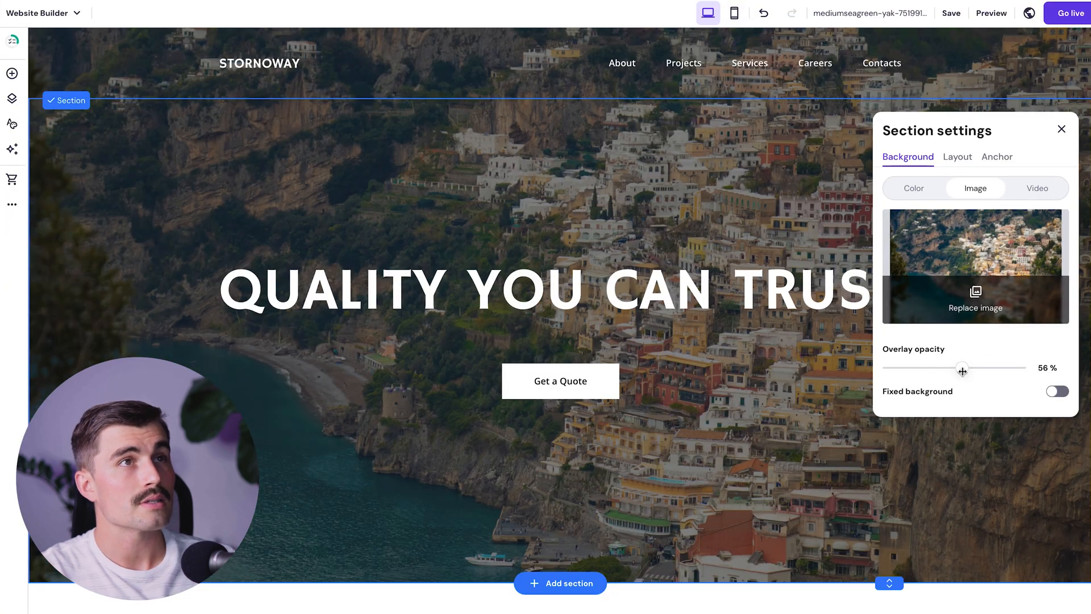
{"action": "left_click", "coordinate": [916, 193]}
{"action": "left_click", "coordinate": [975, 190]}
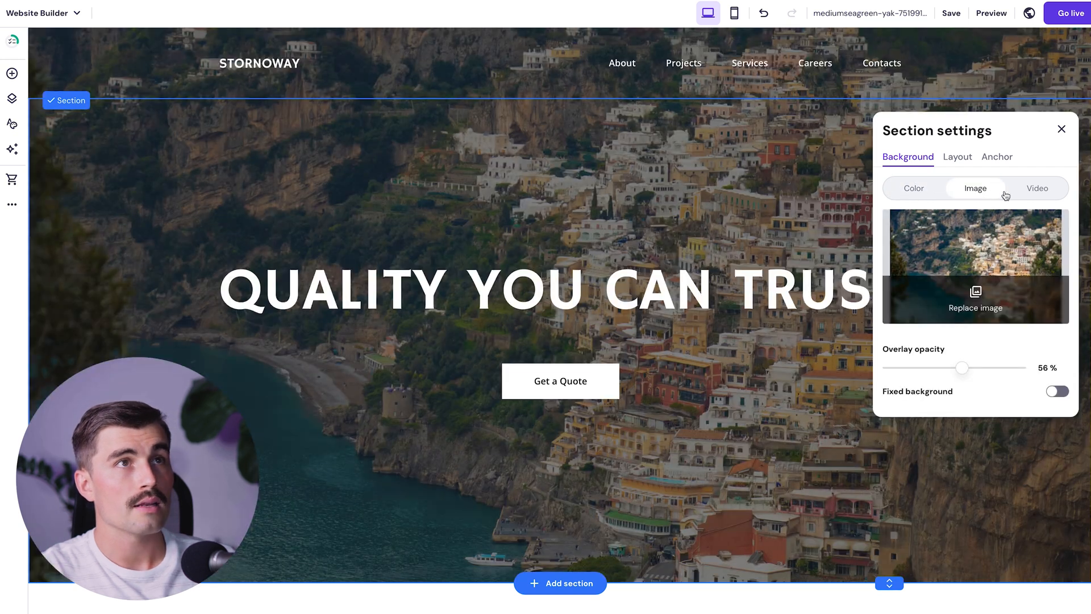
{"action": "left_click", "coordinate": [1044, 192]}
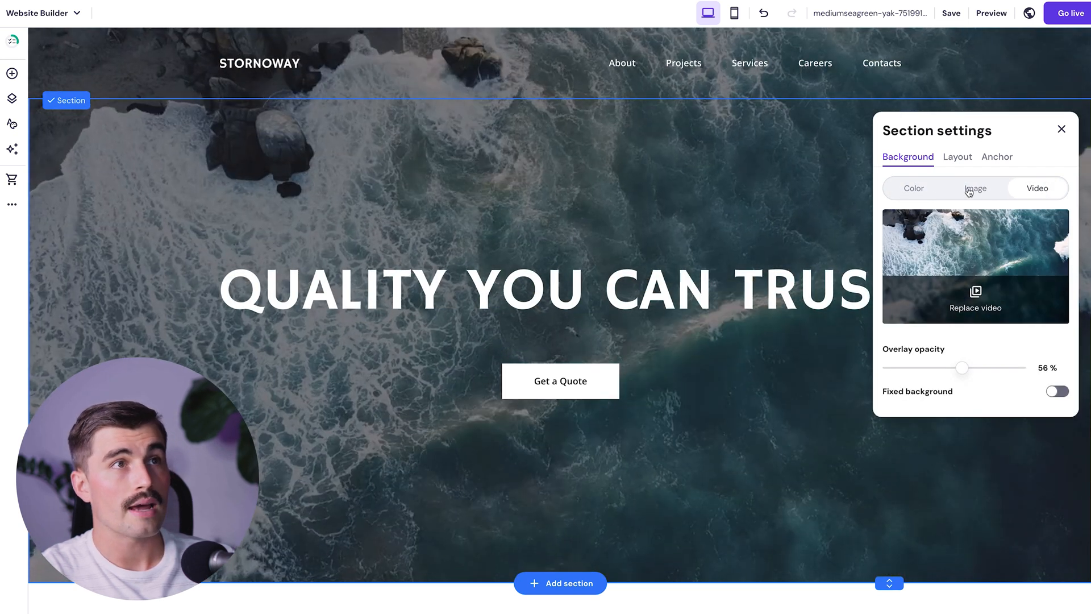
{"action": "left_click", "coordinate": [969, 190]}
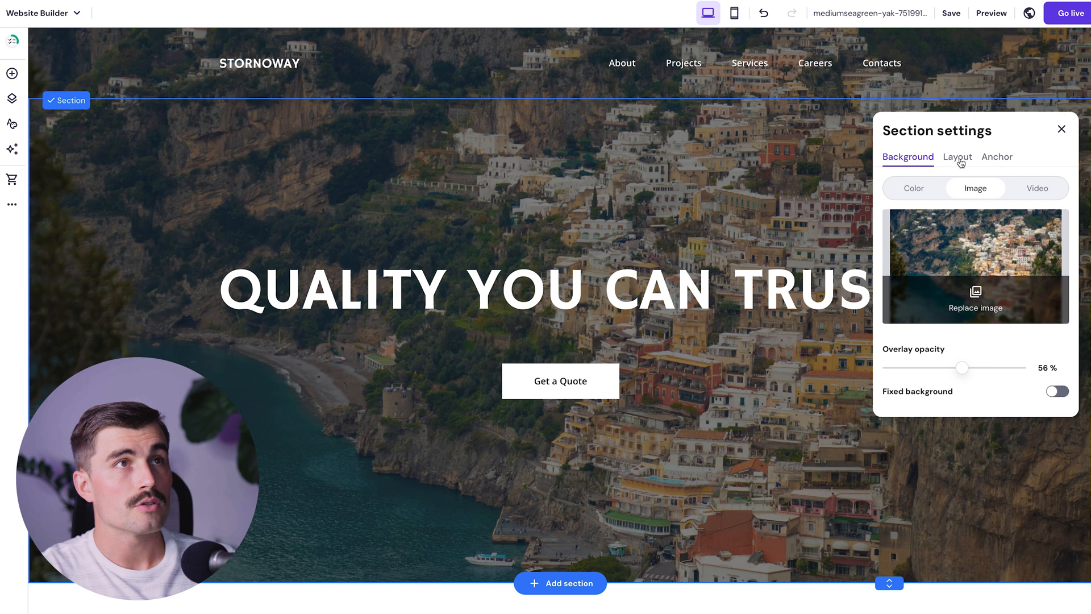
{"action": "left_click", "coordinate": [661, 300]}
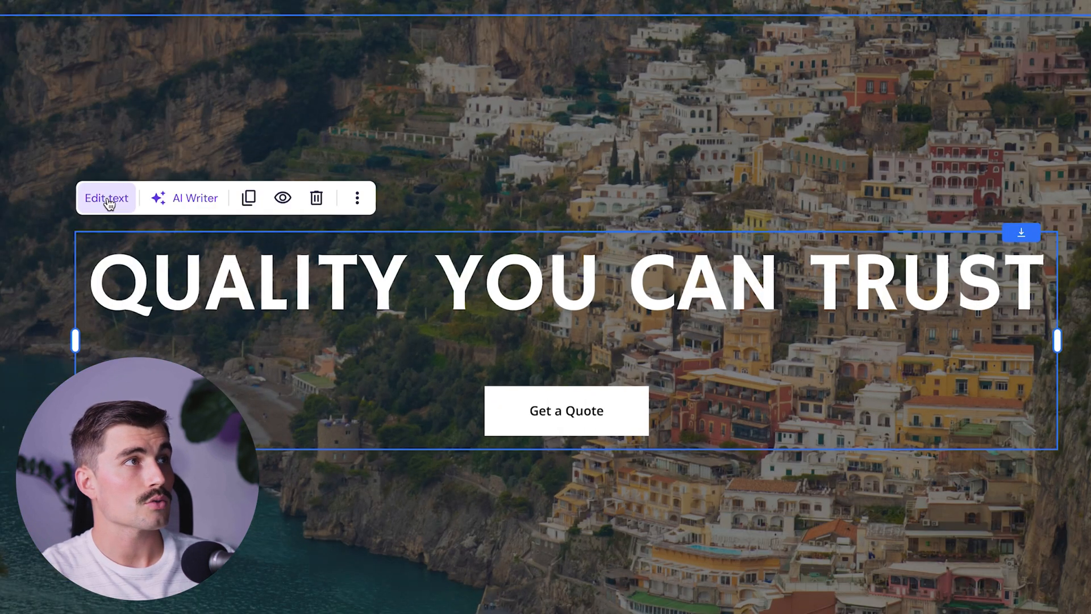
- Retype the hero heading as 'VISIT ITALY' and review its text style, font and size options
{"action": "left_click", "coordinate": [232, 229]}
{"action": "left_click", "coordinate": [289, 296]}
{"action": "key", "text": "ctrl+a"}
{"action": "type", "text": "VISIT ITALY"}
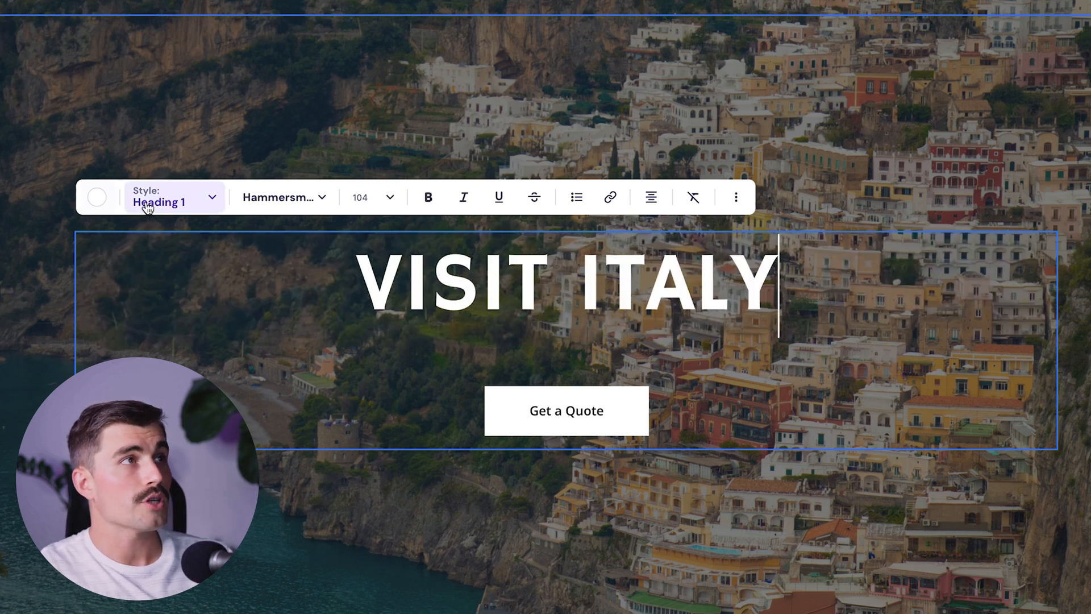
{"action": "left_click", "coordinate": [186, 206]}
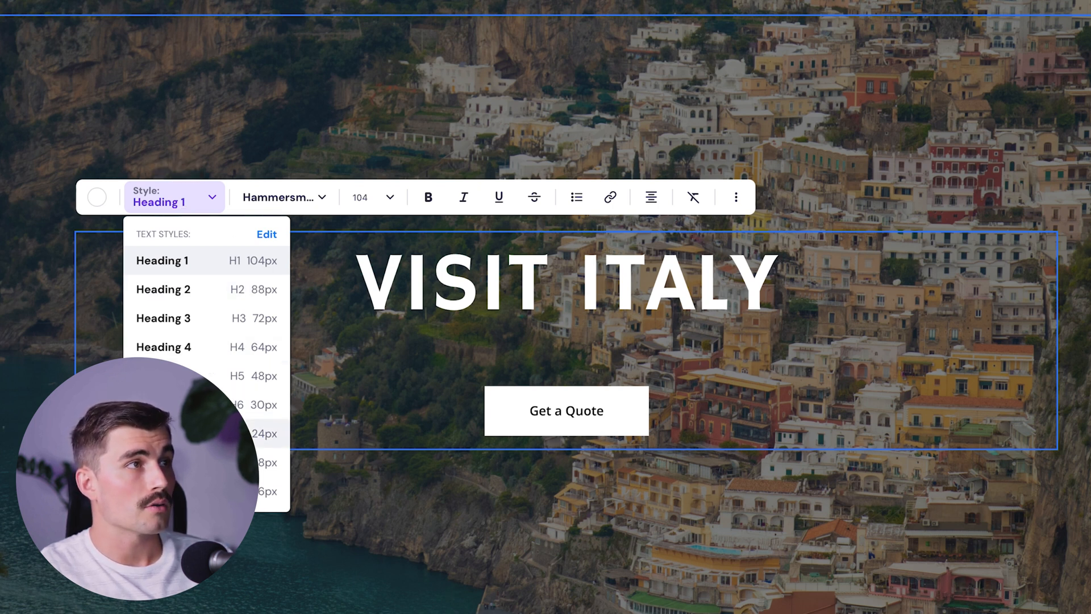
{"action": "left_click", "coordinate": [289, 203]}
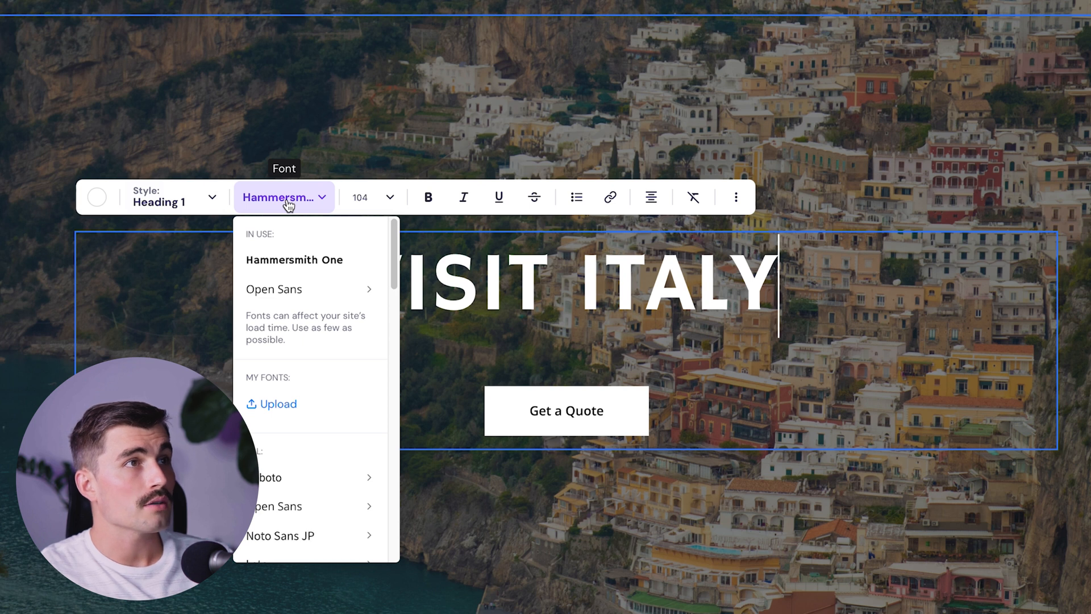
{"action": "left_click", "coordinate": [364, 198]}
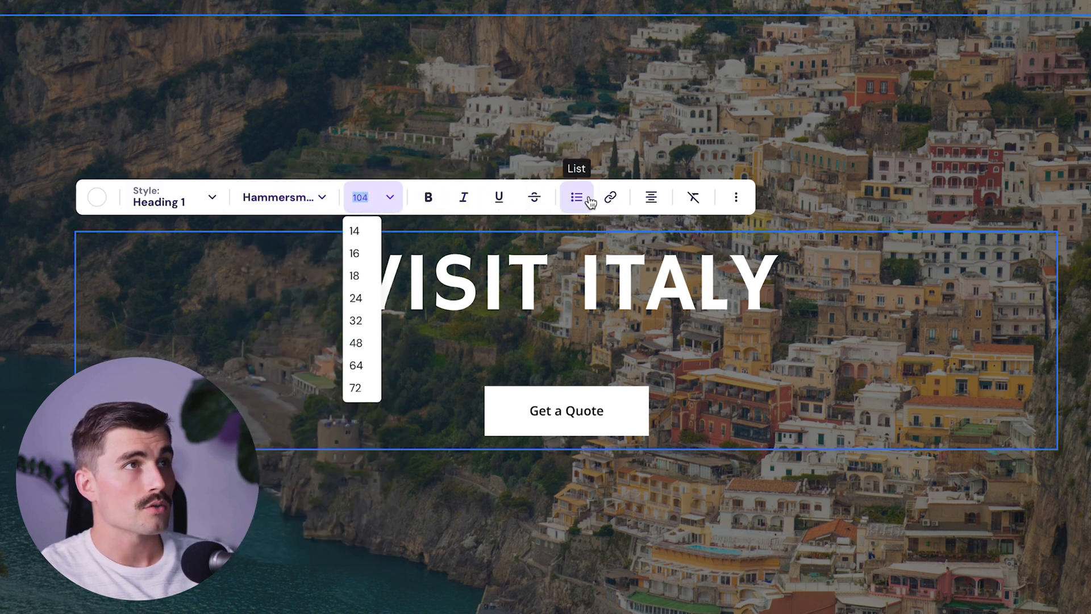
{"action": "left_click", "coordinate": [493, 287]}
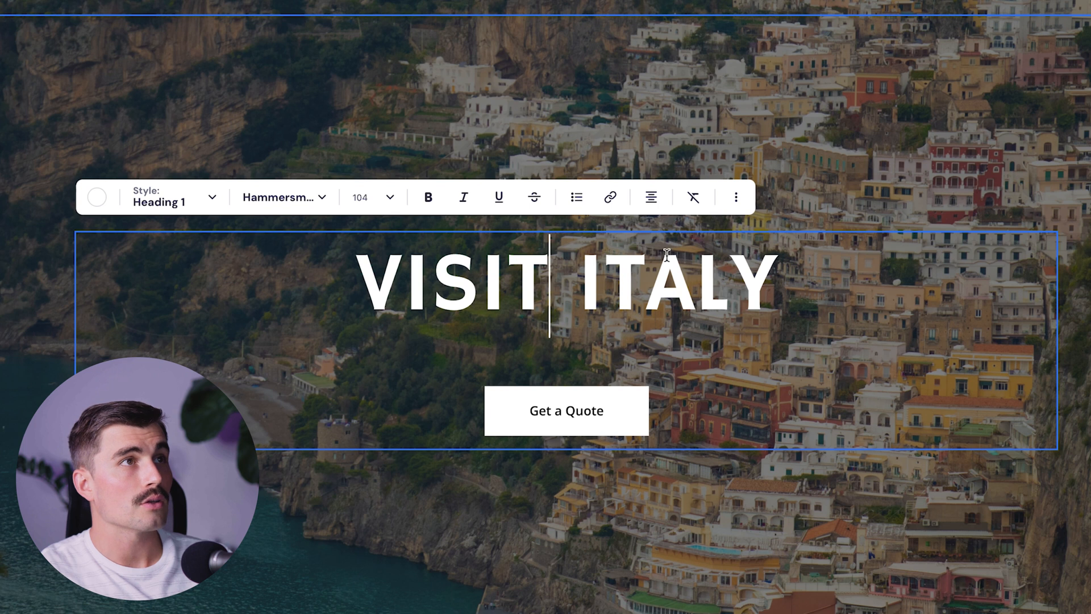
- Set the VISIT ITALY heading's line height to about 1.37
{"action": "key", "text": "ctrl+a"}
{"action": "left_click", "coordinate": [735, 209]}
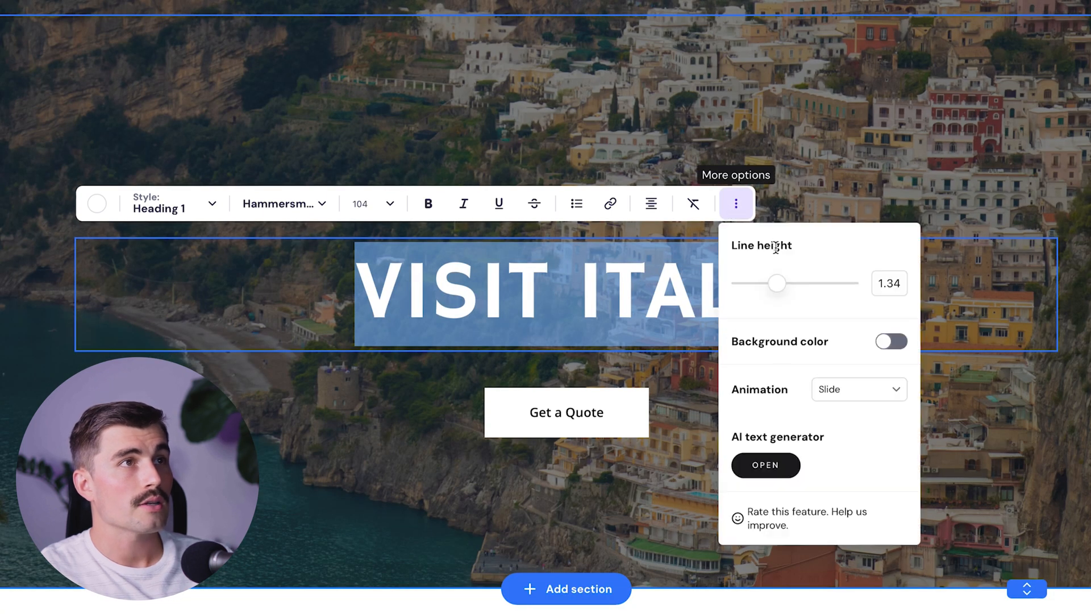
{"action": "left_click_drag", "start_coordinate": [773, 282], "coordinate": [853, 283]}
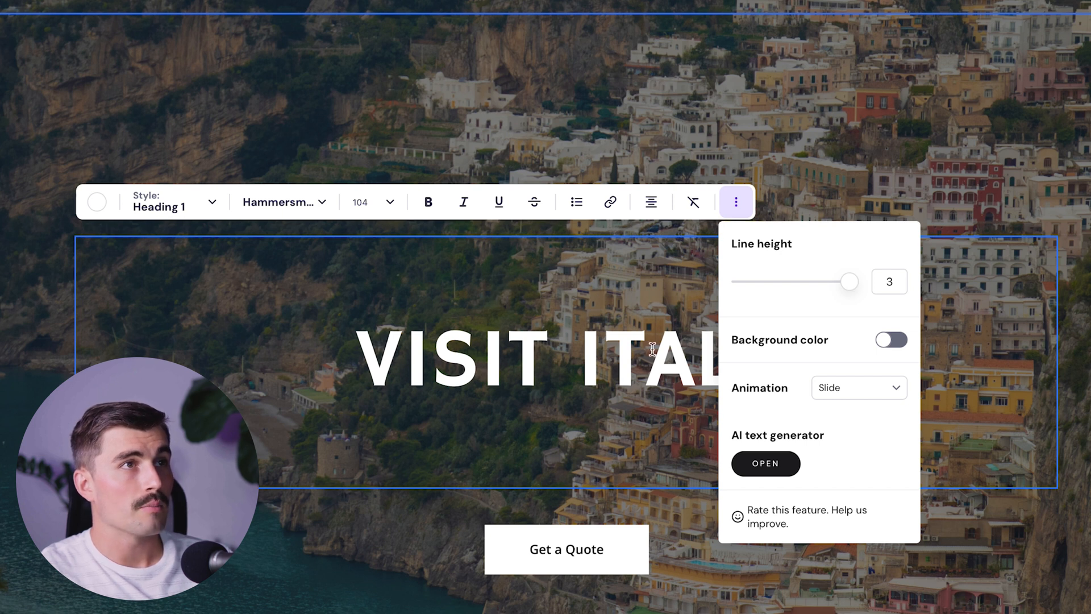
{"action": "left_click_drag", "start_coordinate": [850, 282], "coordinate": [787, 286]}
{"action": "left_click", "coordinate": [936, 196]}
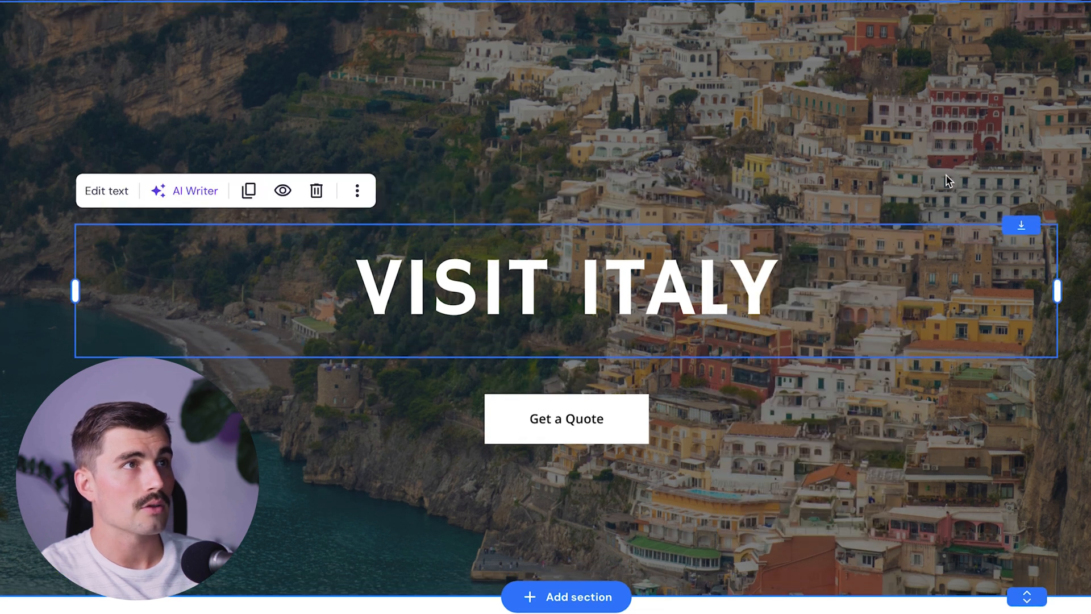
{"action": "left_click", "coordinate": [943, 190]}
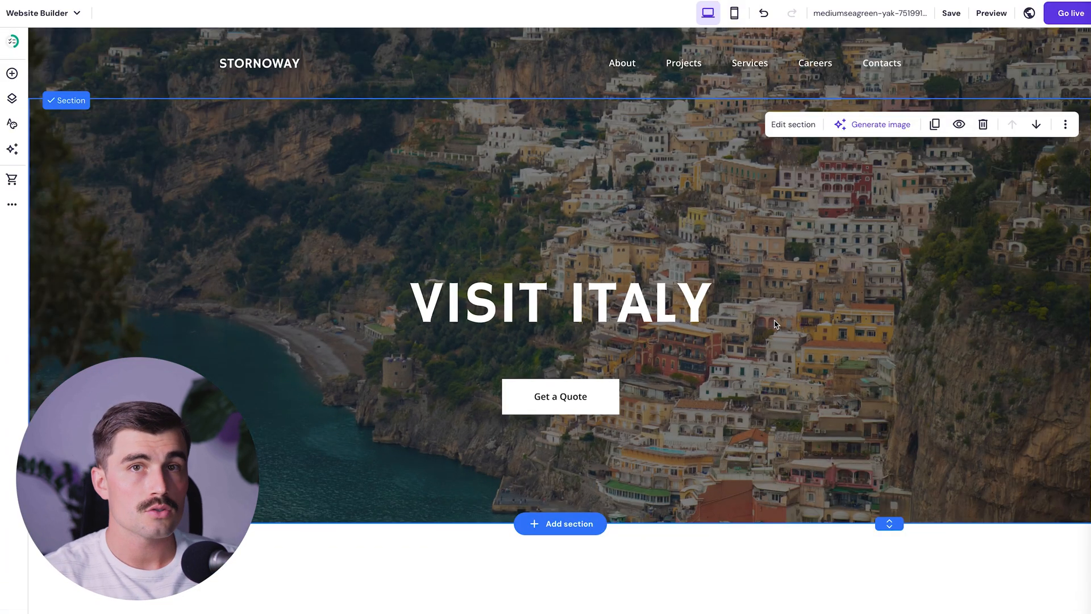
- Change the hero's Get a Quote button label to 'GET MORE INFORMATION'
{"action": "scroll", "coordinate": [773, 319], "scroll_direction": "down", "scroll_amount": 1}
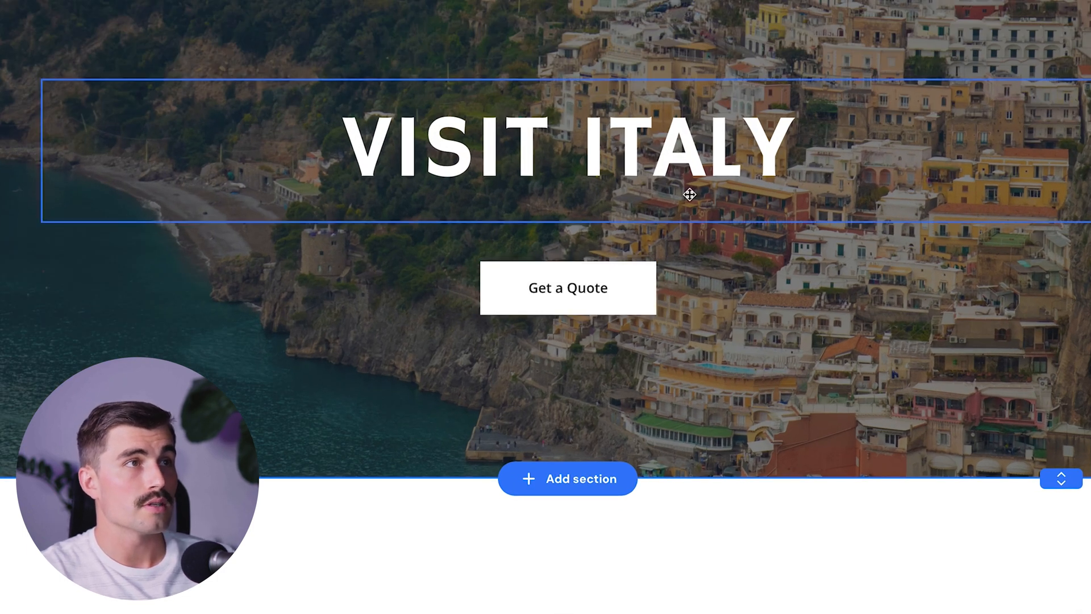
{"action": "left_click", "coordinate": [555, 290]}
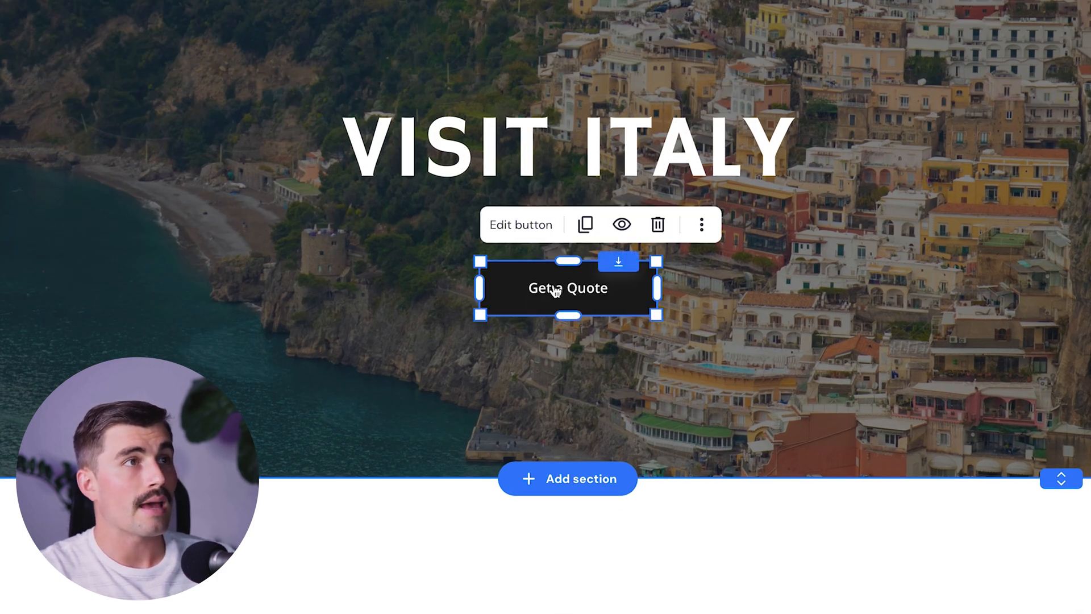
{"action": "left_click", "coordinate": [521, 225]}
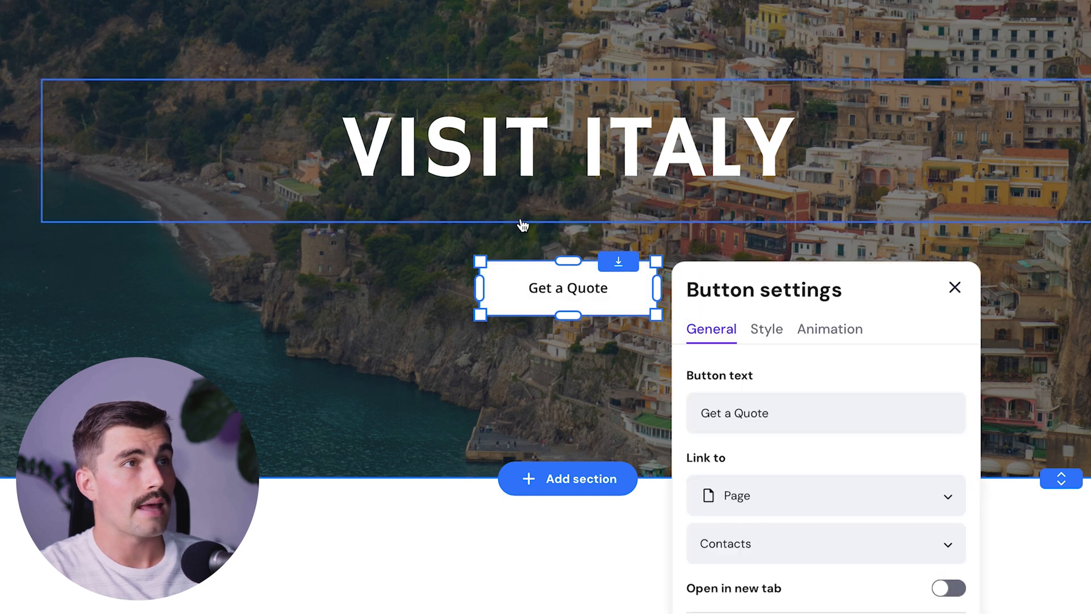
{"action": "triple_click", "coordinate": [790, 402]}
{"action": "type", "text": "GET MORE INFORMATION"}
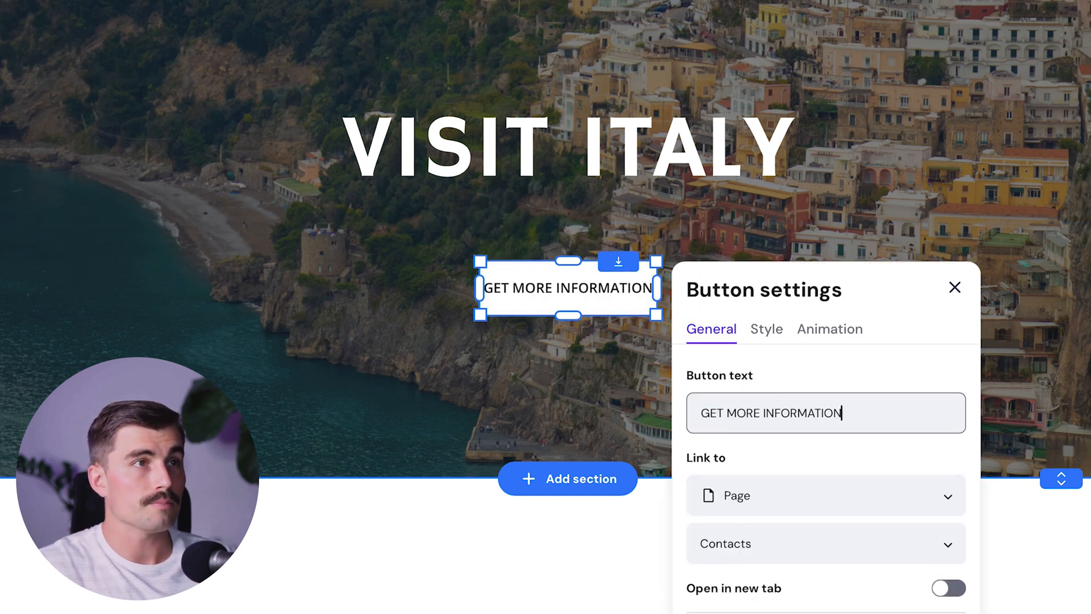
- Widen and reposition the button to fit its new label, keeping its page link
{"action": "left_click_drag", "start_coordinate": [657, 289], "coordinate": [703, 289]}
{"action": "left_click_drag", "start_coordinate": [622, 297], "coordinate": [610, 291]}
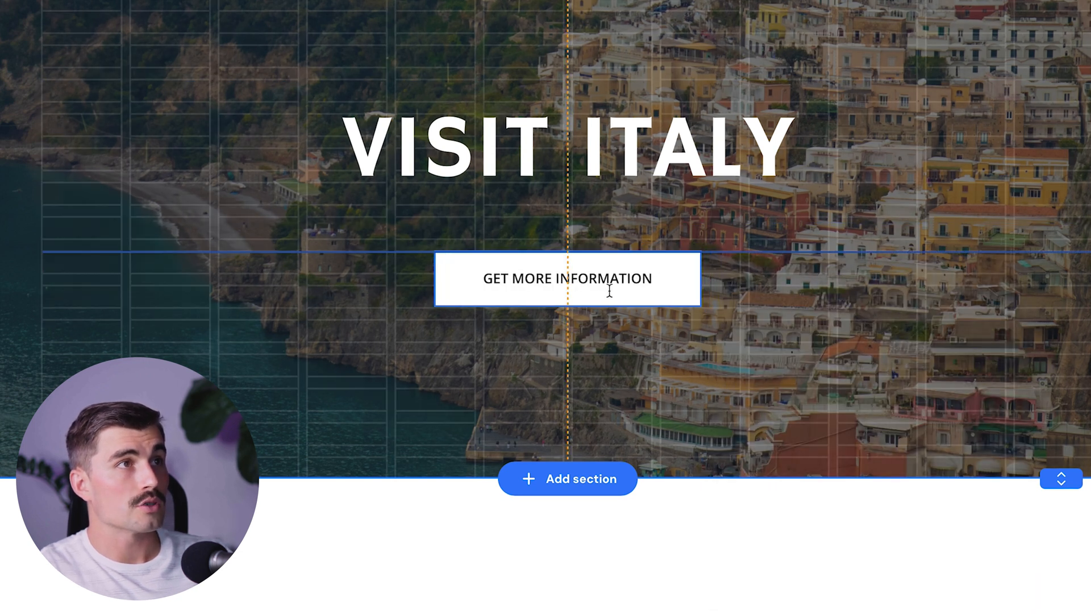
{"action": "left_click_drag", "start_coordinate": [610, 291], "coordinate": [609, 288]}
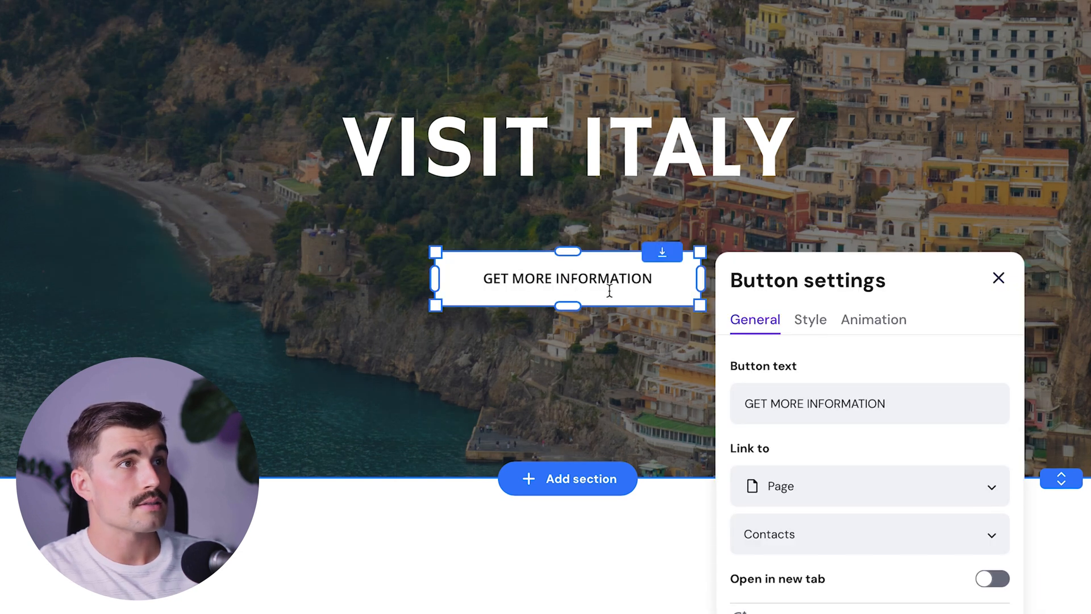
{"action": "left_click", "coordinate": [864, 448]}
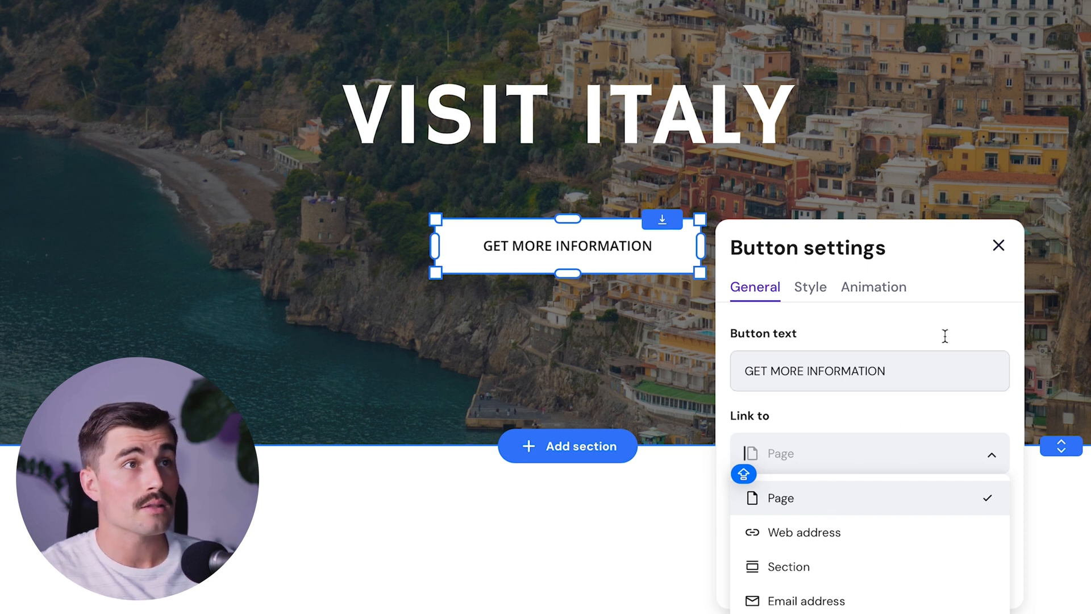
{"action": "left_click", "coordinate": [1007, 245]}
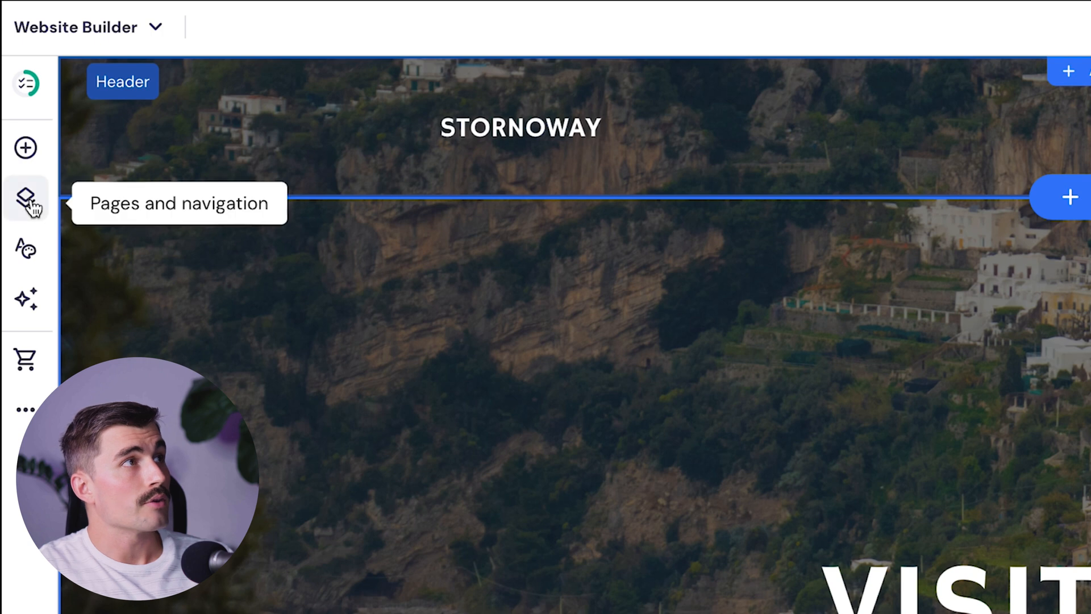
- Add a new empty page named 'Food' (/food) to the navigation and save it
{"action": "left_click", "coordinate": [29, 205]}
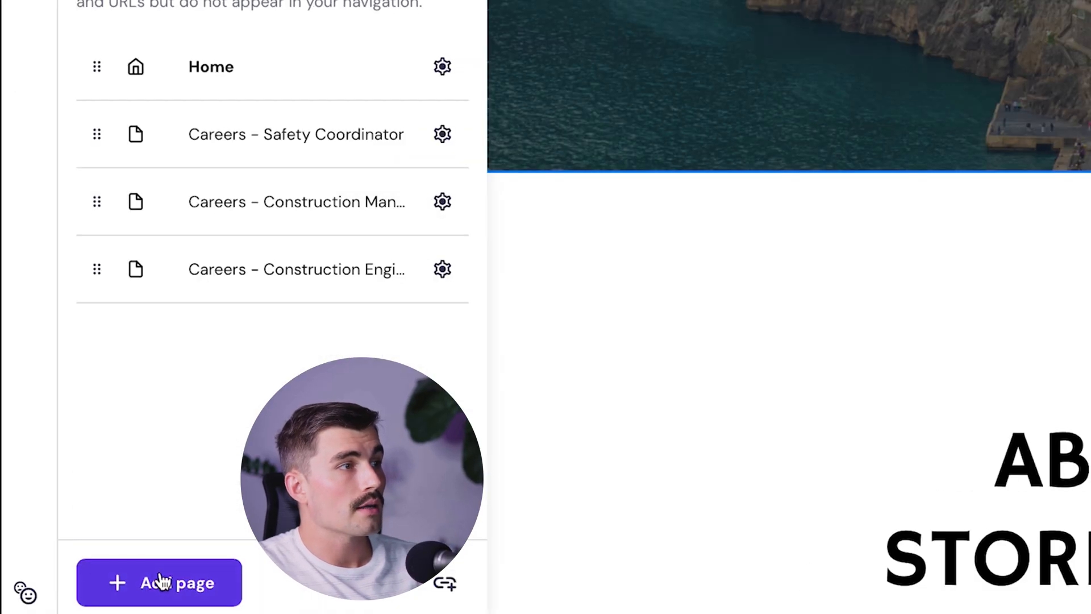
{"action": "left_click", "coordinate": [162, 583]}
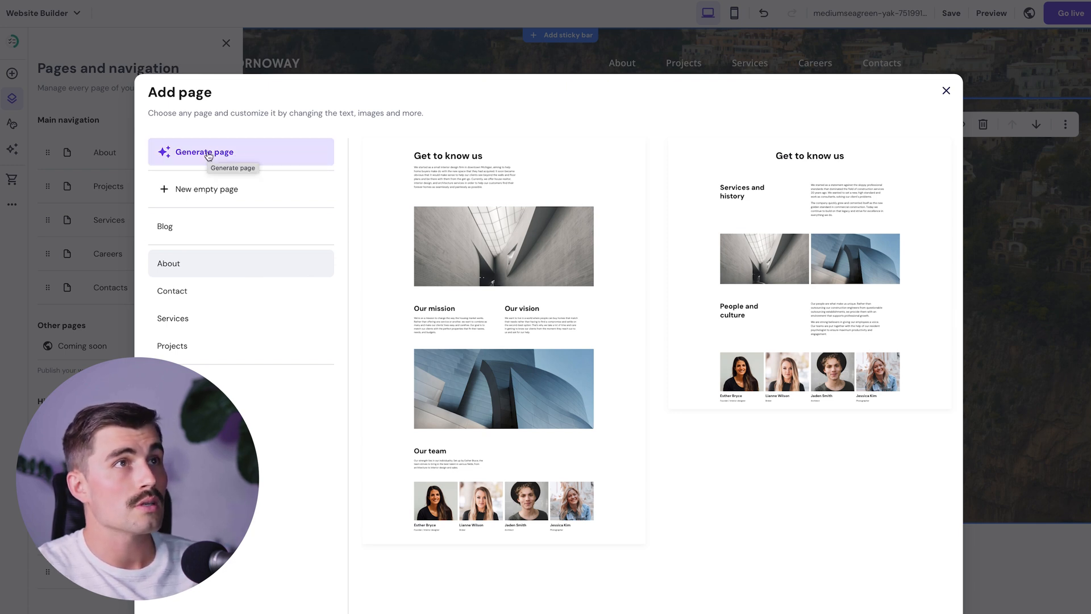
{"action": "left_click", "coordinate": [208, 190]}
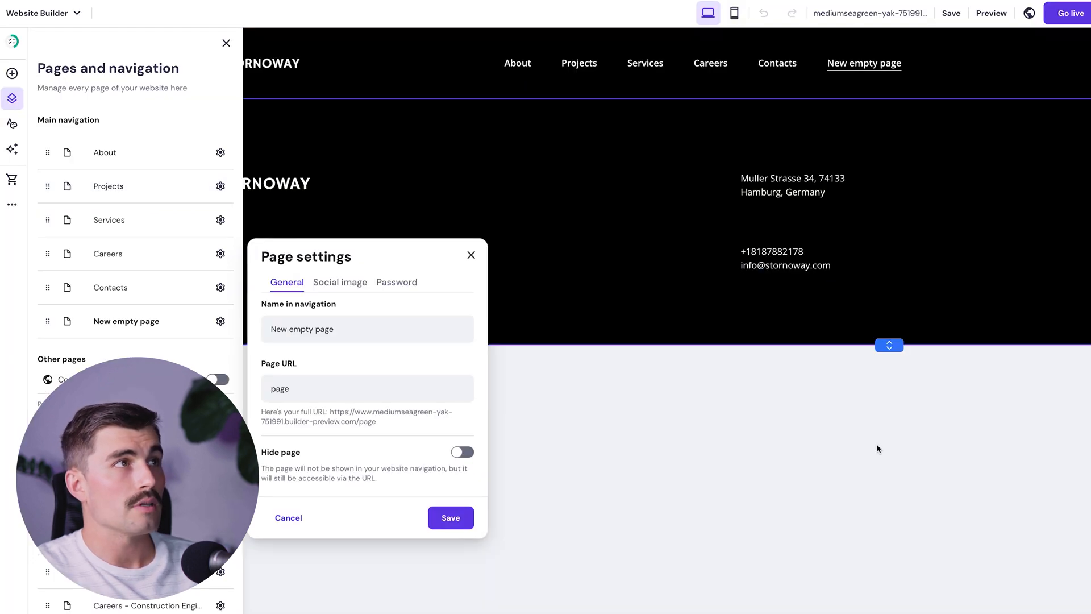
{"action": "triple_click", "coordinate": [369, 334]}
{"action": "type", "text": "Food"}
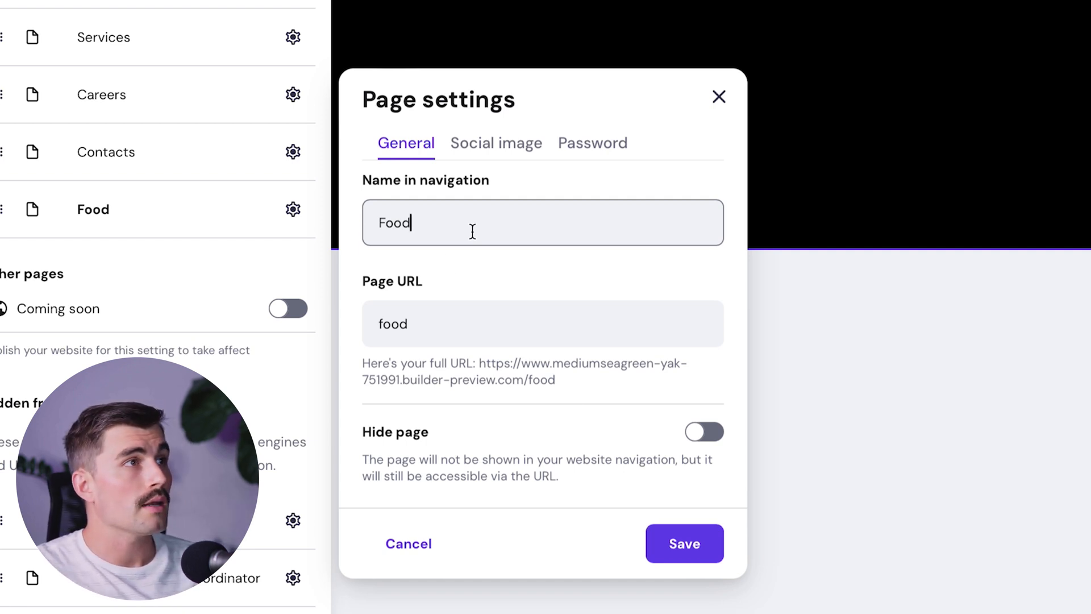
{"action": "left_click", "coordinate": [706, 551]}
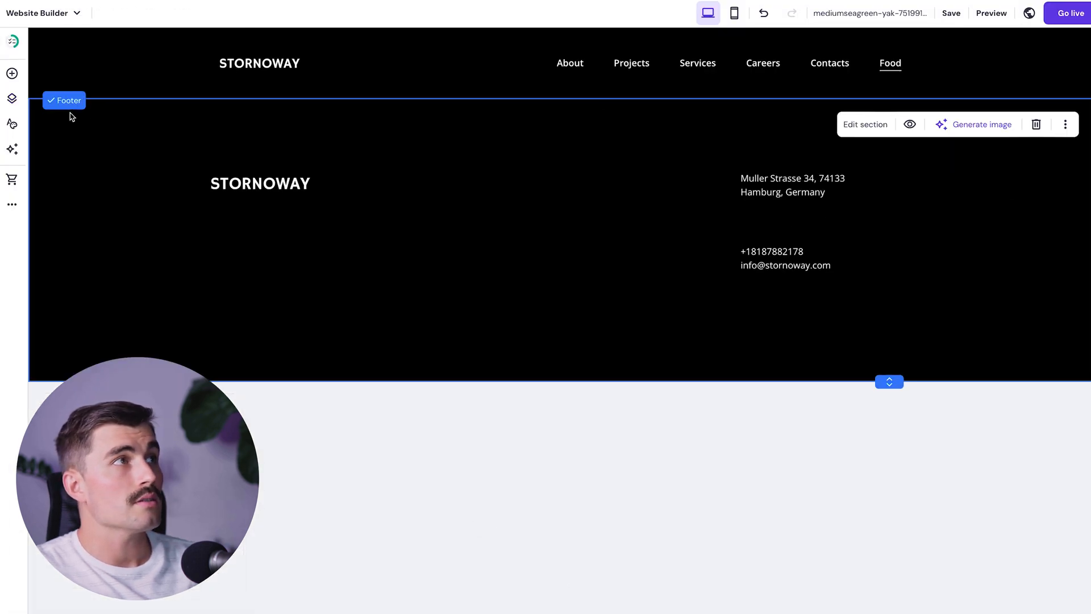
- Insert the three-image gallery layout from the gallery category onto the Food page
{"action": "left_click", "coordinate": [559, 98]}
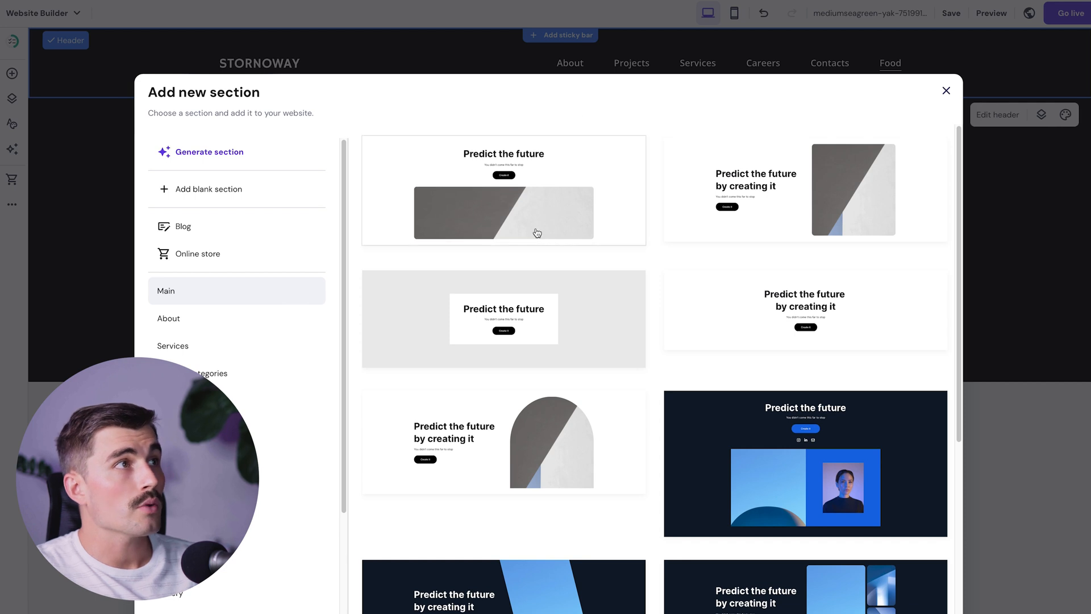
{"action": "scroll", "coordinate": [536, 232], "scroll_direction": "down", "scroll_amount": 7}
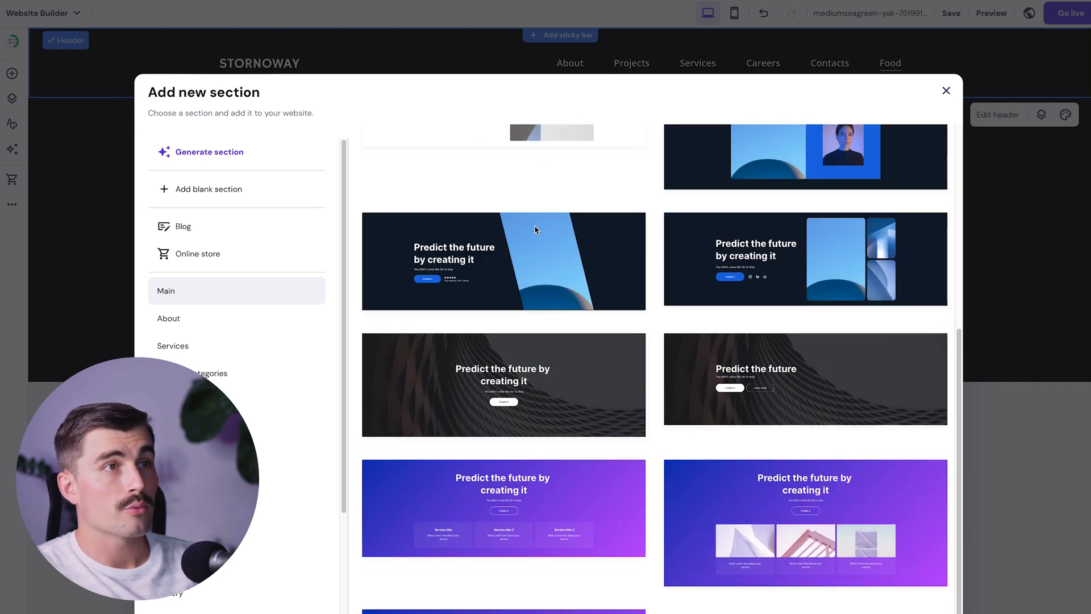
{"action": "scroll", "coordinate": [530, 271], "scroll_direction": "up", "scroll_amount": 7}
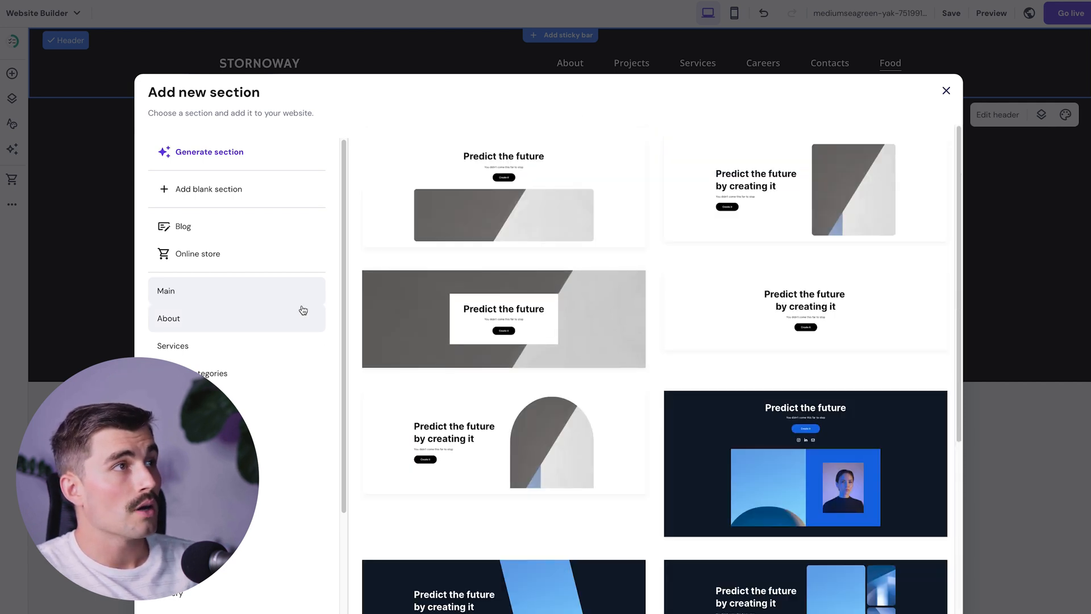
{"action": "scroll", "coordinate": [267, 364], "scroll_direction": "down", "scroll_amount": 2}
{"action": "scroll", "coordinate": [265, 365], "scroll_direction": "down", "scroll_amount": 1}
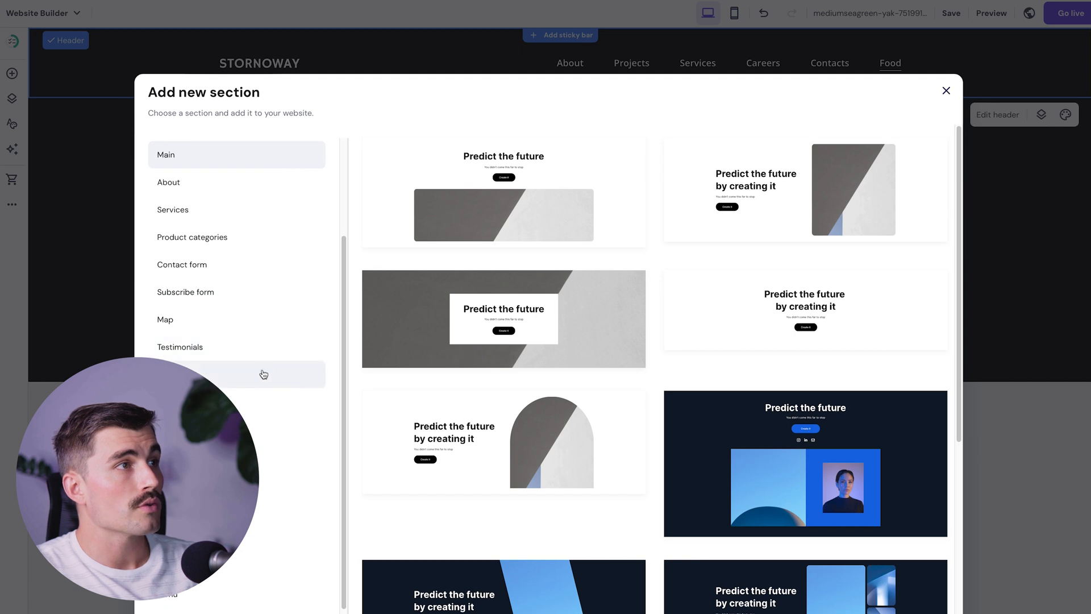
{"action": "left_click", "coordinate": [252, 432]}
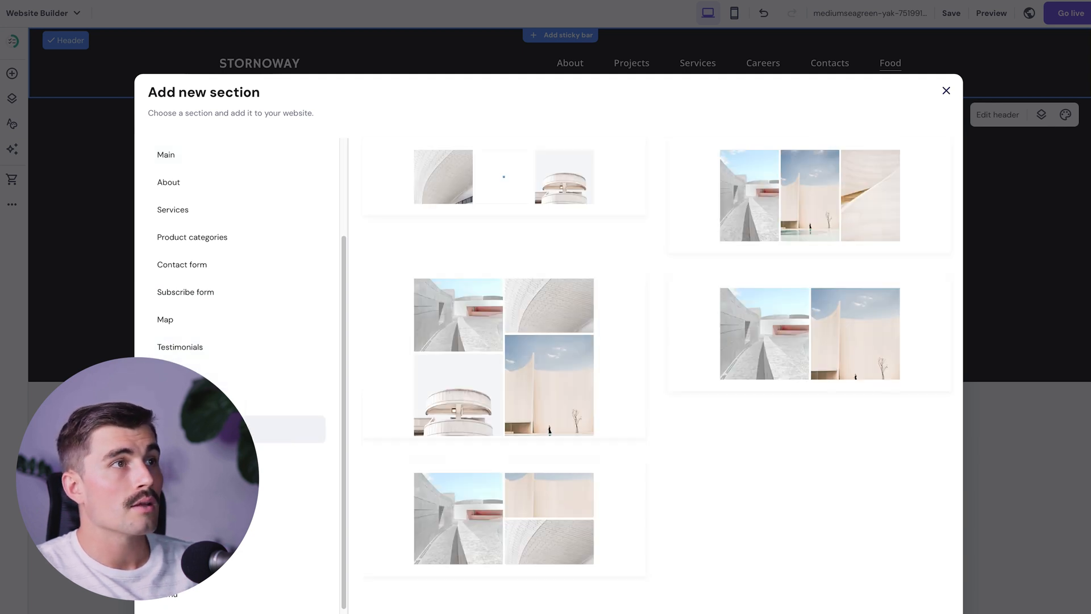
{"action": "left_click", "coordinate": [816, 227]}
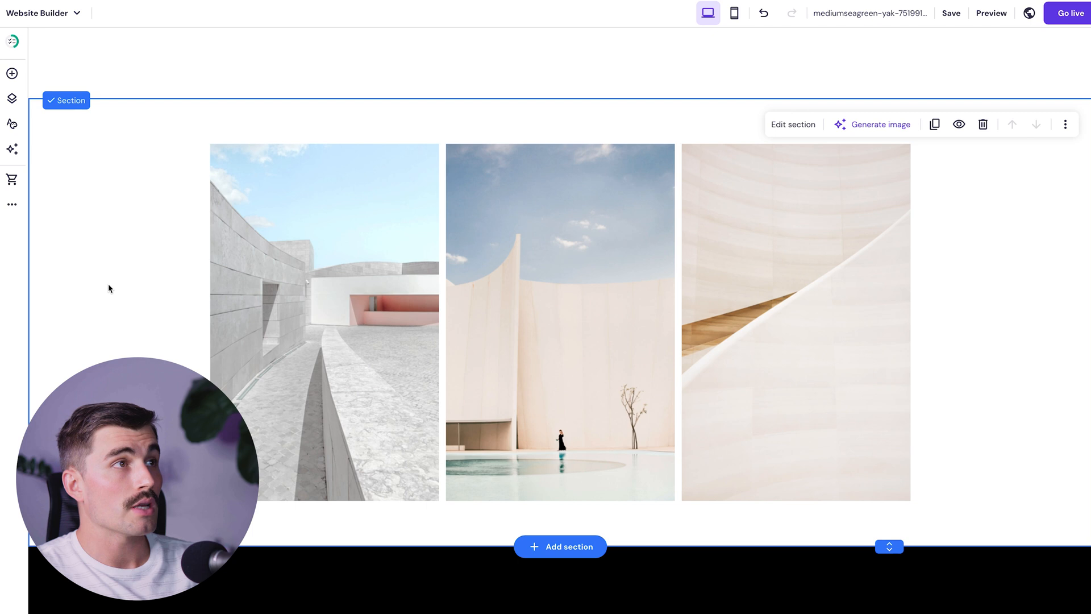
{"action": "left_click", "coordinate": [269, 303]}
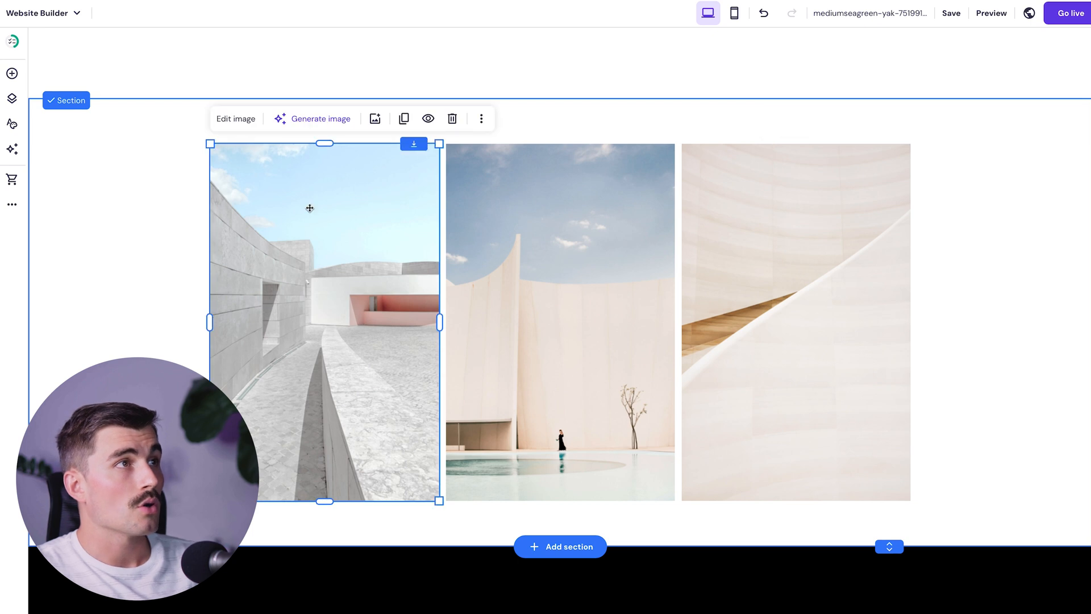
- Replace the first gallery image with a free stock pasta photo
{"action": "left_click", "coordinate": [375, 118]}
{"action": "left_click", "coordinate": [492, 94]}
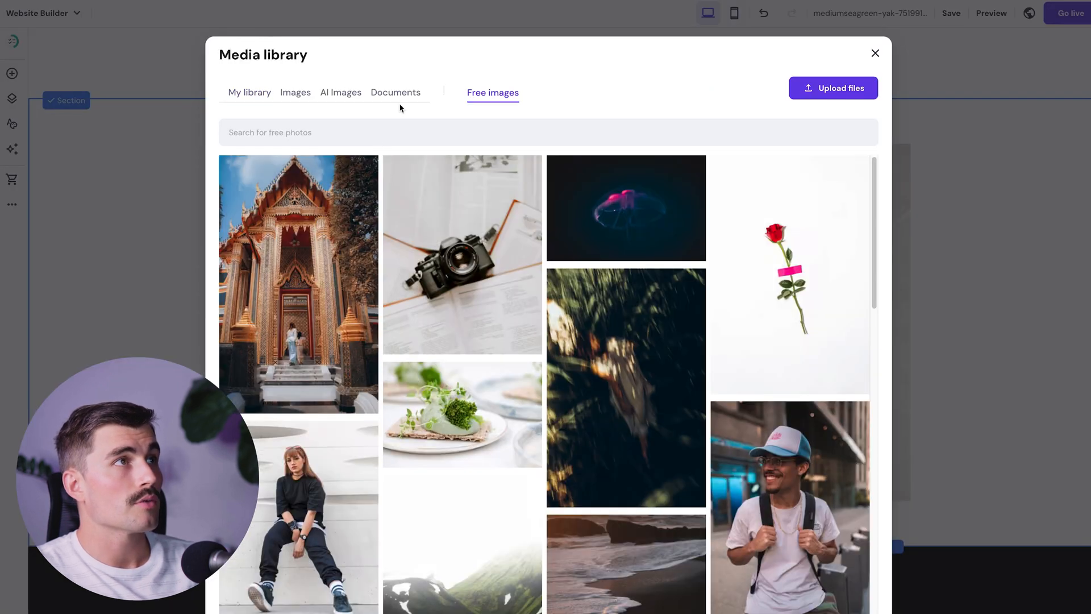
{"action": "left_click", "coordinate": [379, 140]}
{"action": "type", "text": "pasta"}
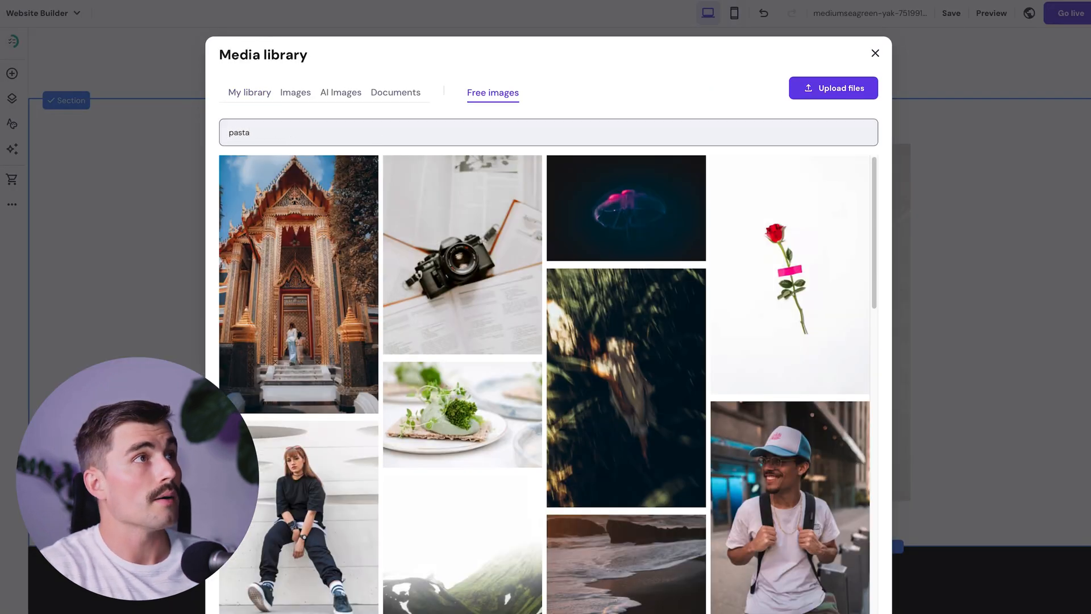
{"action": "left_click", "coordinate": [632, 319]}
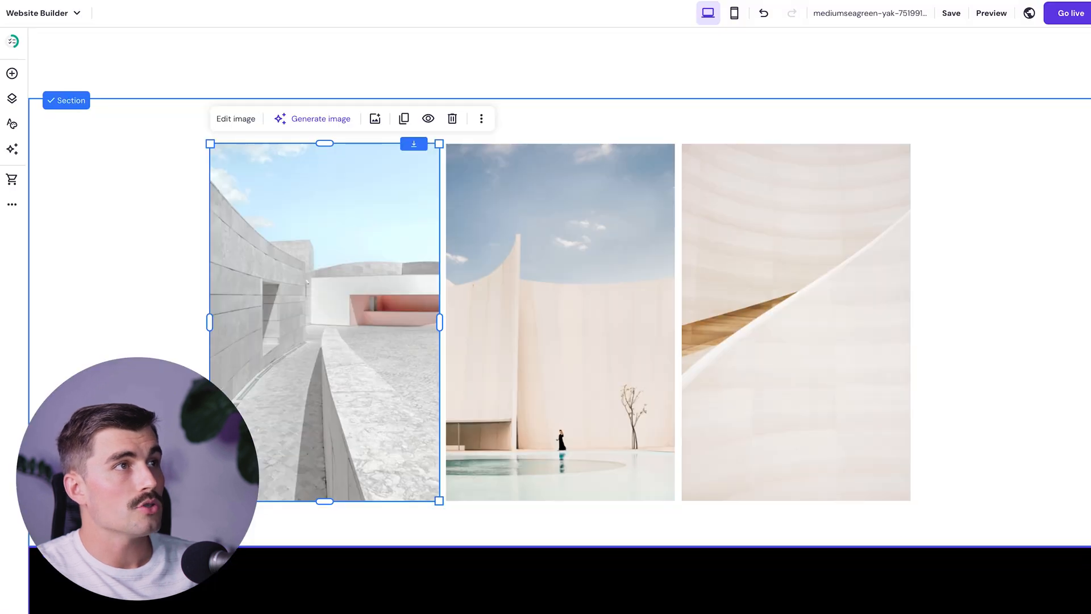
{"action": "left_click", "coordinate": [238, 120]}
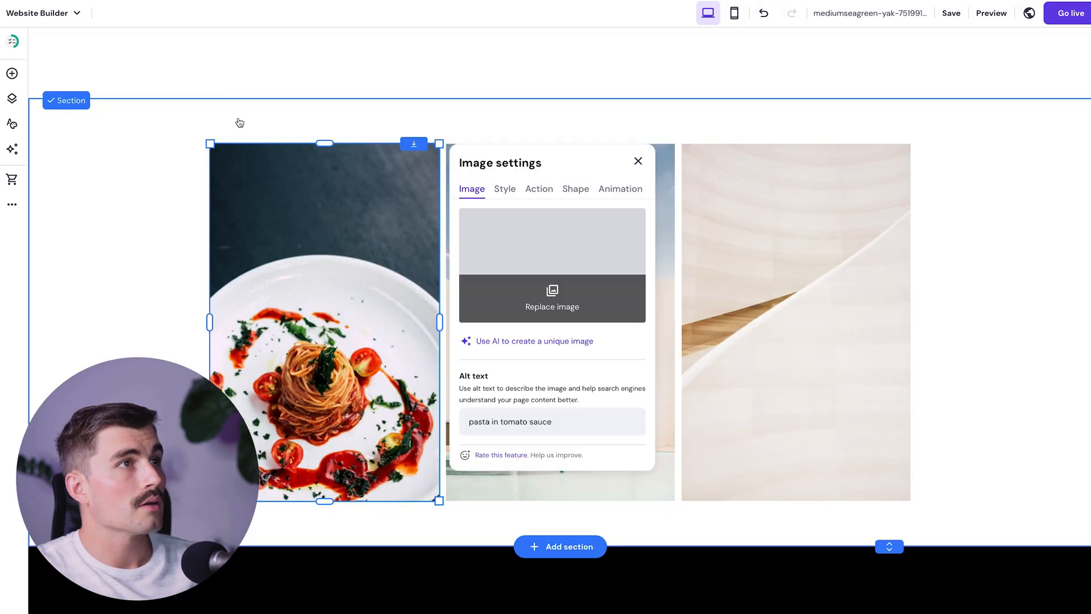
- Replace the middle gallery image with a free pizza-slice photo found by searching 'pizza'
{"action": "left_click", "coordinate": [665, 228]}
{"action": "left_click", "coordinate": [609, 117]}
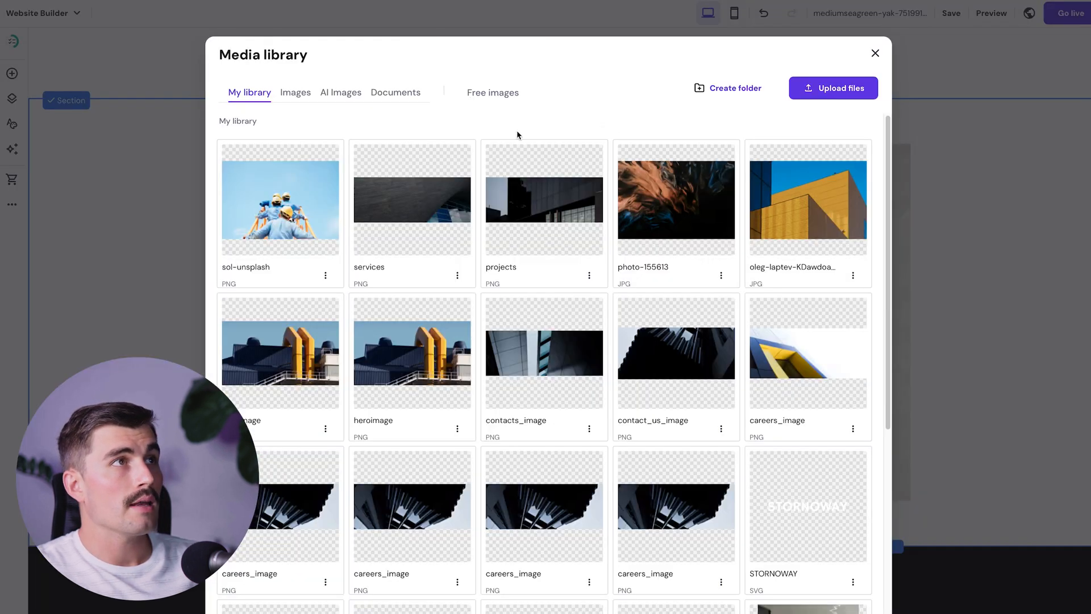
{"action": "left_click", "coordinate": [472, 97]}
{"action": "left_click", "coordinate": [453, 141]}
{"action": "type", "text": "pizza"}
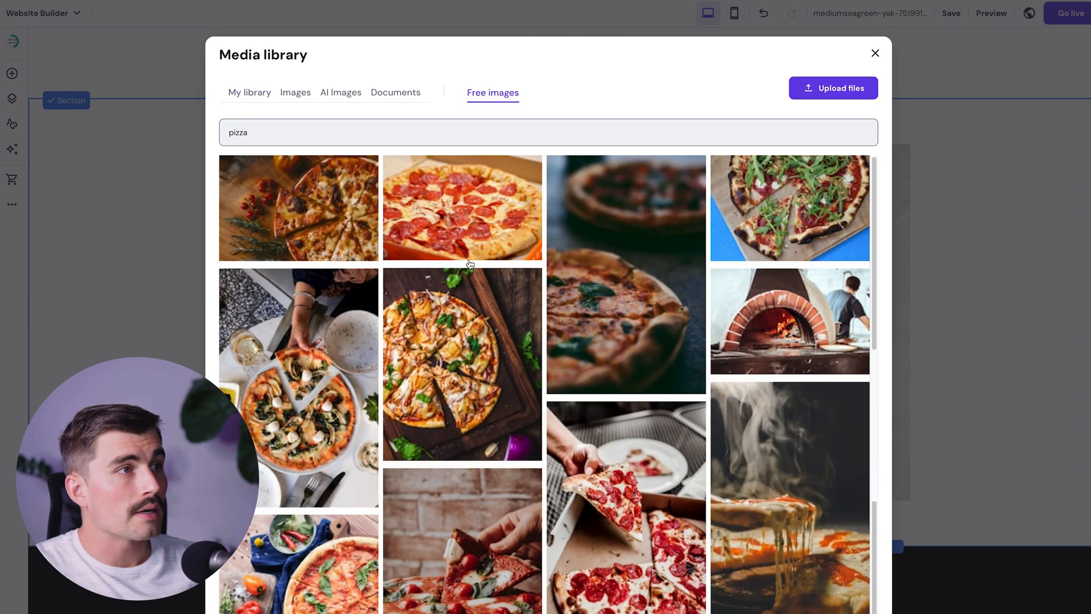
{"action": "scroll", "coordinate": [470, 266], "scroll_direction": "down", "scroll_amount": 3}
{"action": "scroll", "coordinate": [469, 266], "scroll_direction": "down", "scroll_amount": 1}
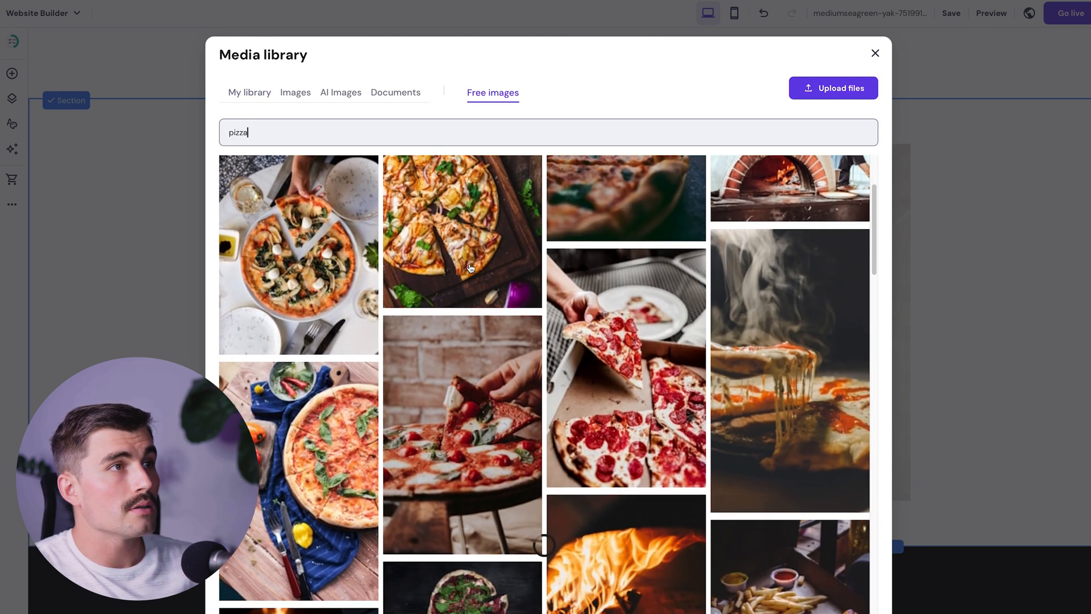
{"action": "left_click", "coordinate": [488, 414]}
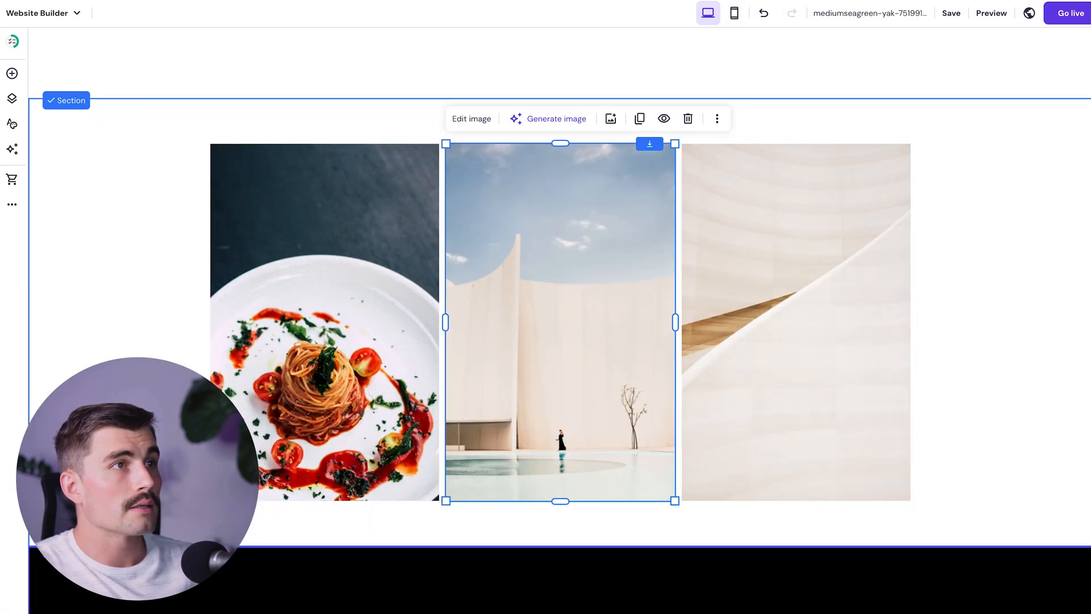
{"action": "left_click", "coordinate": [802, 419]}
- Replace the right gallery image with a beach ice-cream photo found by searching 'gelato'
{"action": "left_click", "coordinate": [849, 119]}
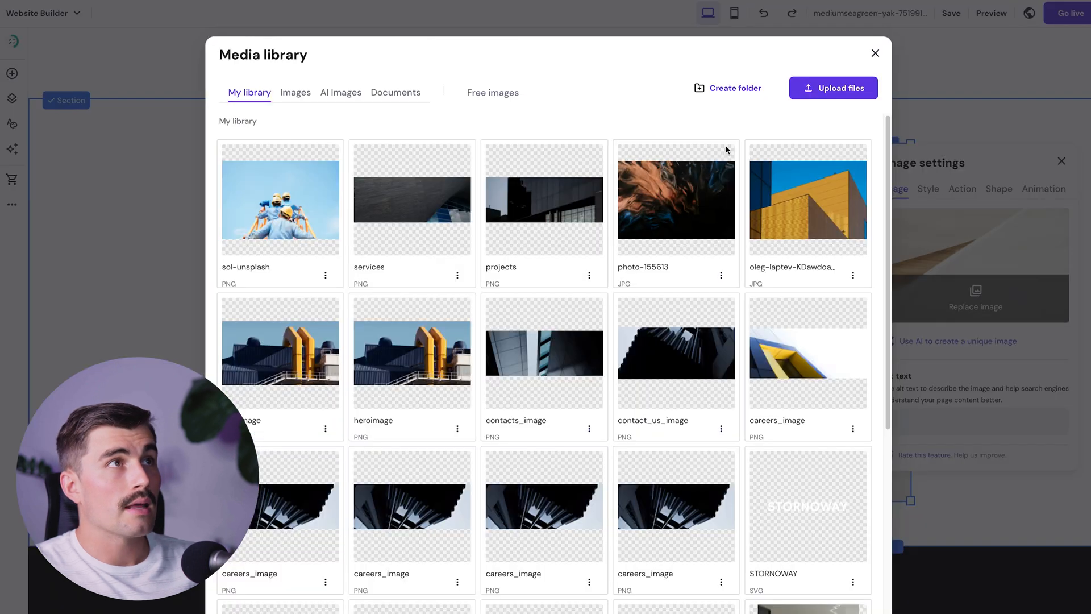
{"action": "left_click", "coordinate": [510, 99]}
{"action": "left_click", "coordinate": [301, 132]}
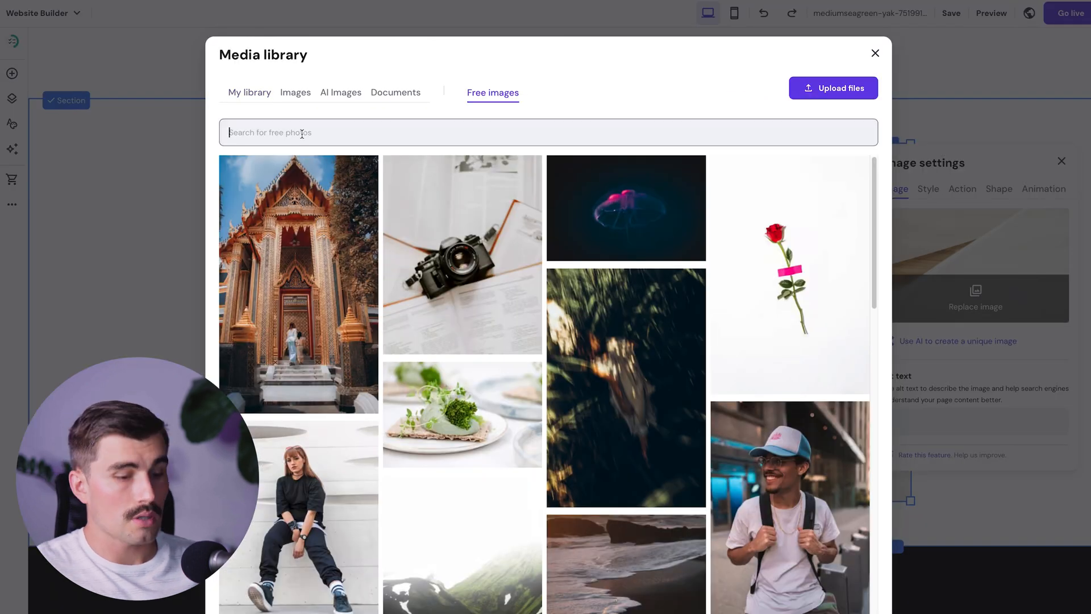
{"action": "type", "text": "gelato"}
{"action": "scroll", "coordinate": [337, 323], "scroll_direction": "down", "scroll_amount": 1}
{"action": "left_click", "coordinate": [337, 324]}
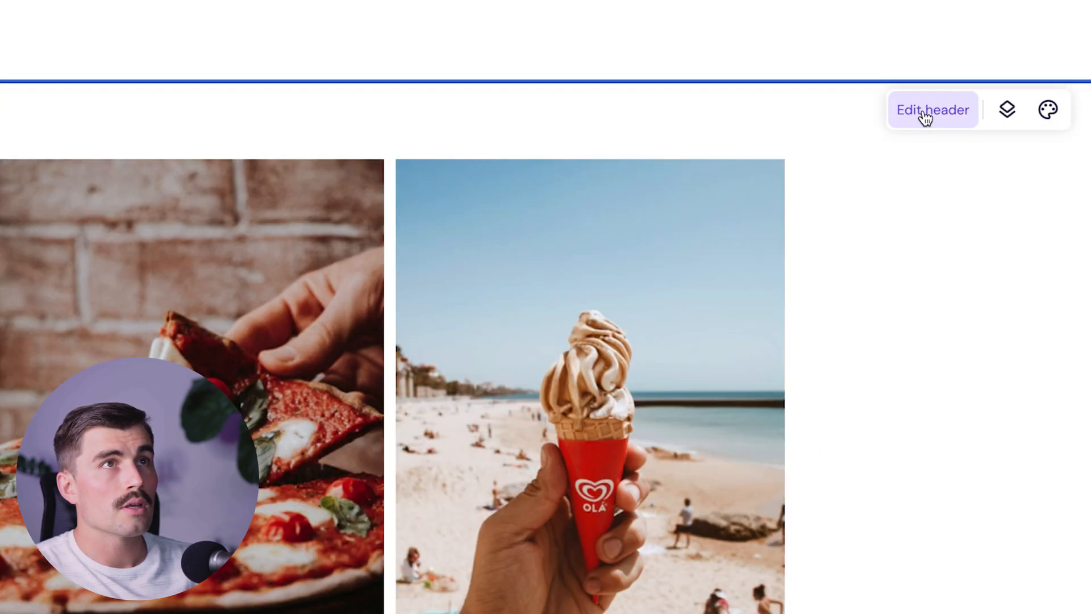
- Switch off Transparent header in the header's Style settings so it shows solid black
{"action": "left_click", "coordinate": [926, 117]}
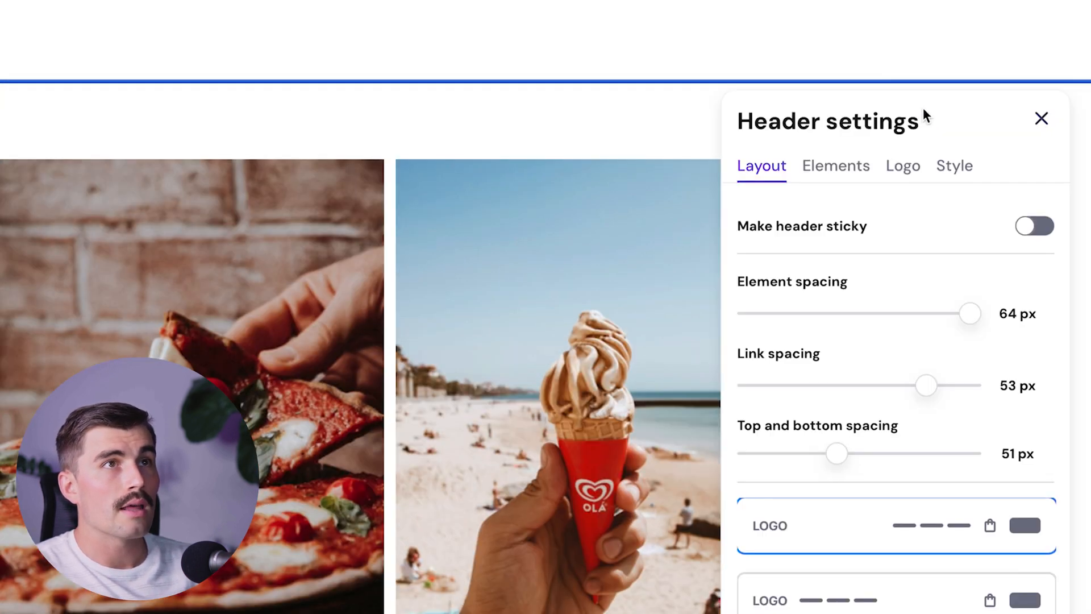
{"action": "left_click", "coordinate": [954, 166]}
{"action": "left_click", "coordinate": [1035, 360]}
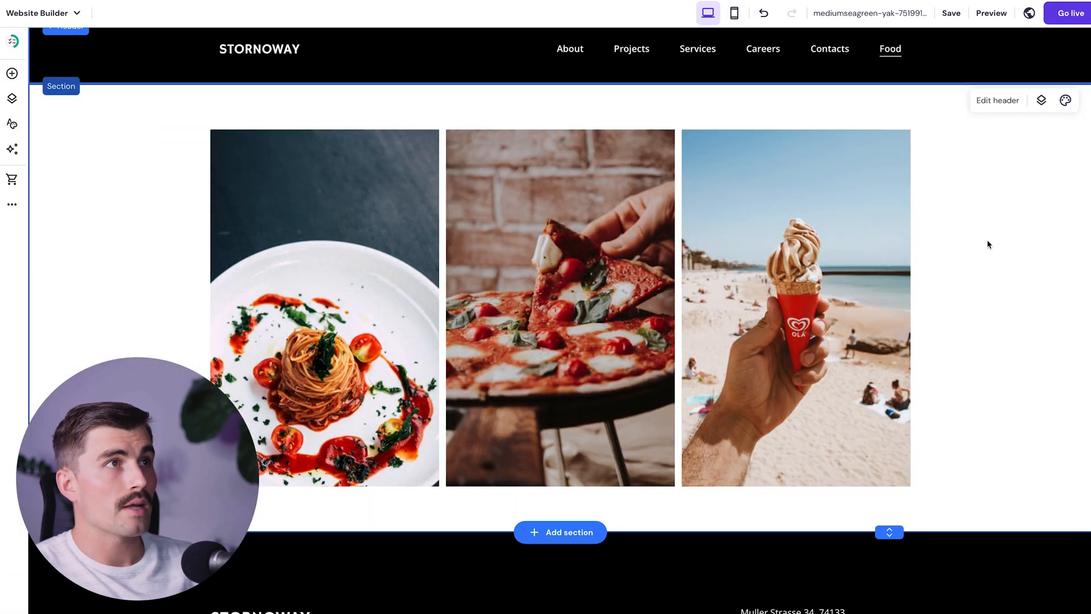
{"action": "scroll", "coordinate": [988, 240], "scroll_direction": "up", "scroll_amount": 1}
{"action": "left_click", "coordinate": [993, 209]}
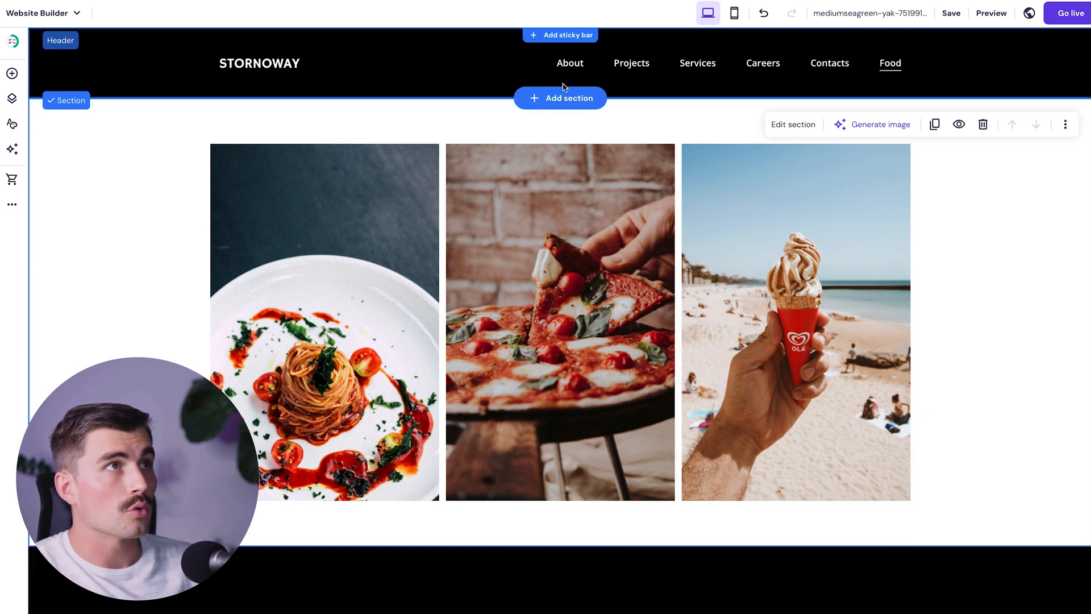
{"action": "left_click", "coordinate": [560, 98]}
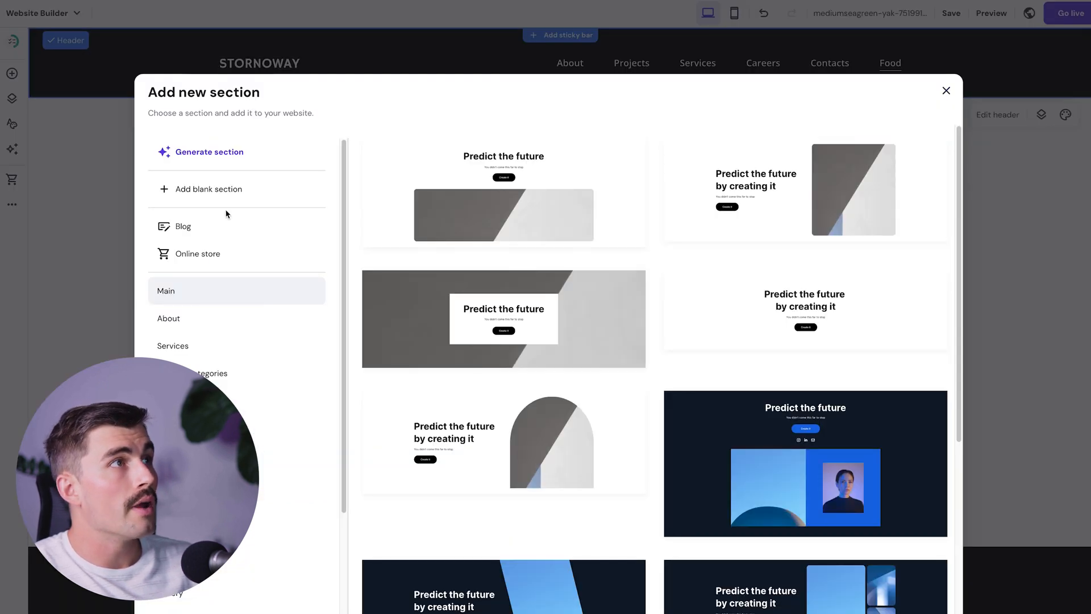
- Add a blank section with a centred FOOD text element and shorten the section
{"action": "left_click", "coordinate": [221, 191]}
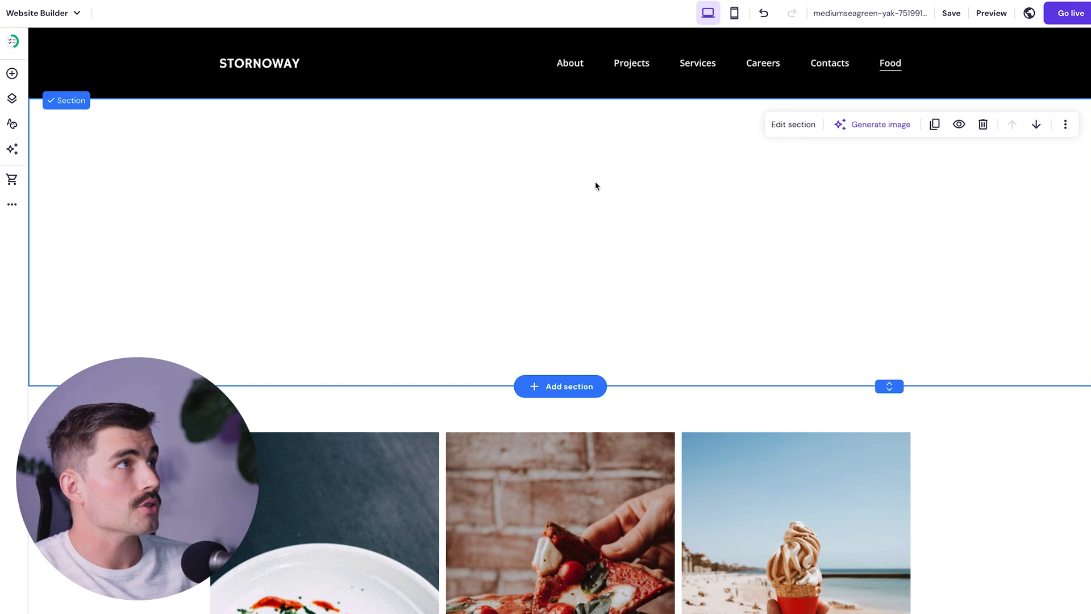
{"action": "left_click", "coordinate": [12, 73]}
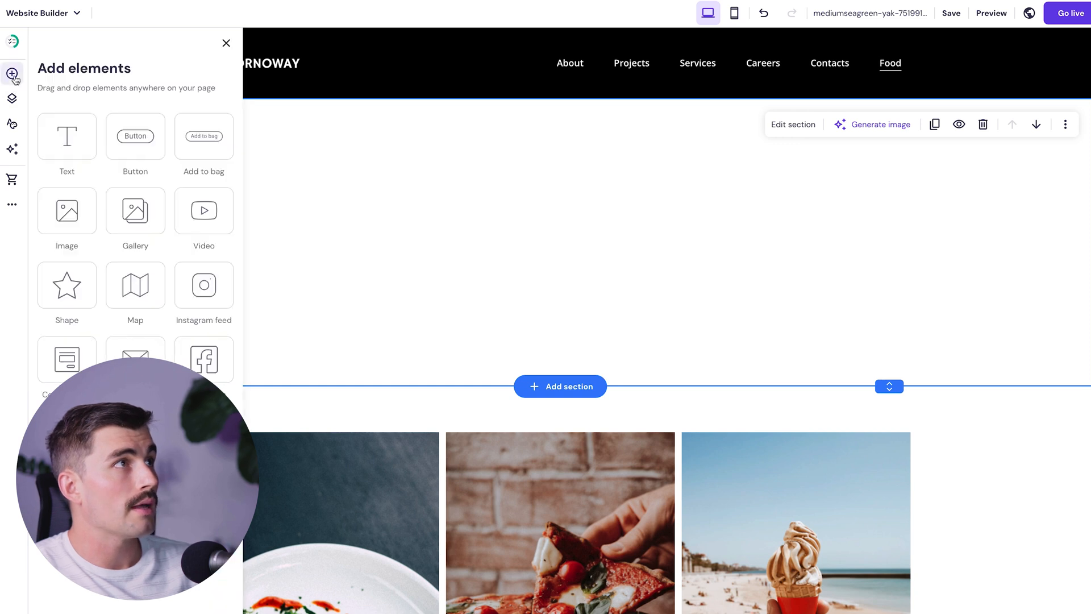
{"action": "left_click", "coordinate": [71, 133]}
{"action": "double_click", "coordinate": [599, 176]}
{"action": "type", "text": "aFOOD"}
{"action": "key", "text": "Home"}
{"action": "key", "text": "Delete"}
{"action": "double_click", "coordinate": [533, 236]}
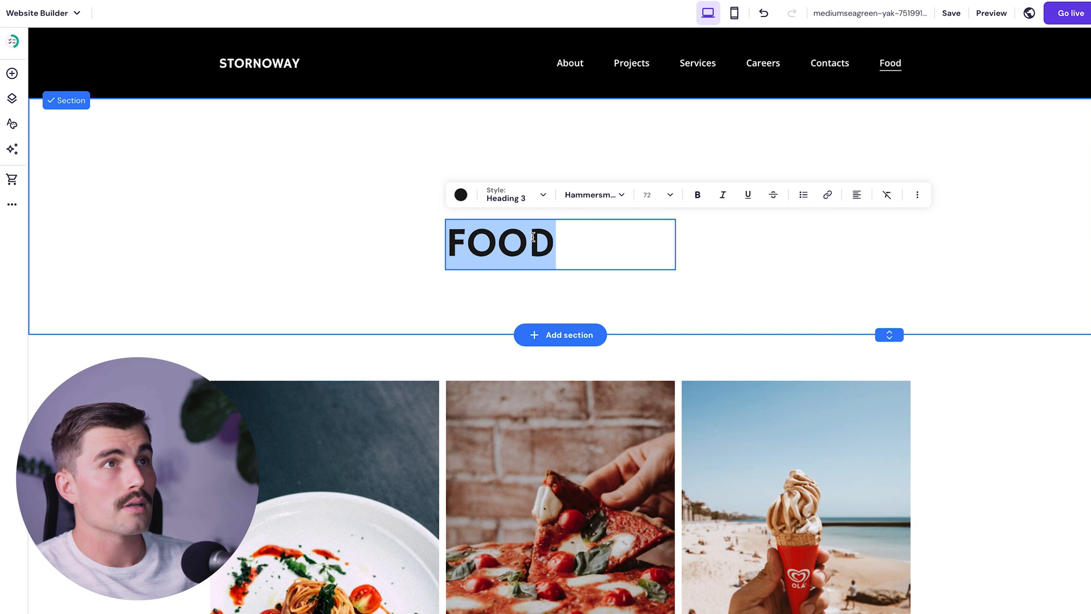
{"action": "left_click", "coordinate": [857, 194]}
{"action": "left_click", "coordinate": [845, 221]}
{"action": "key", "text": "Escape"}
{"action": "left_click_drag", "start_coordinate": [623, 247], "coordinate": [622, 188]}
{"action": "left_click_drag", "start_coordinate": [889, 335], "coordinate": [889, 222]}
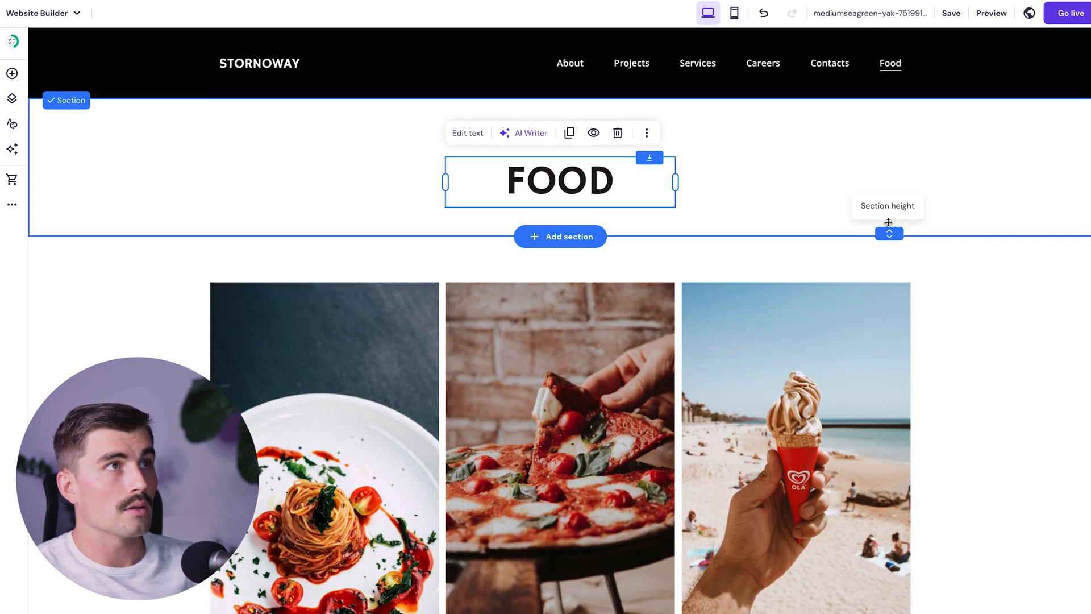
- Style FOOD as Heading 1 at 140 px and shrink its section to fit
{"action": "left_click", "coordinate": [468, 106]}
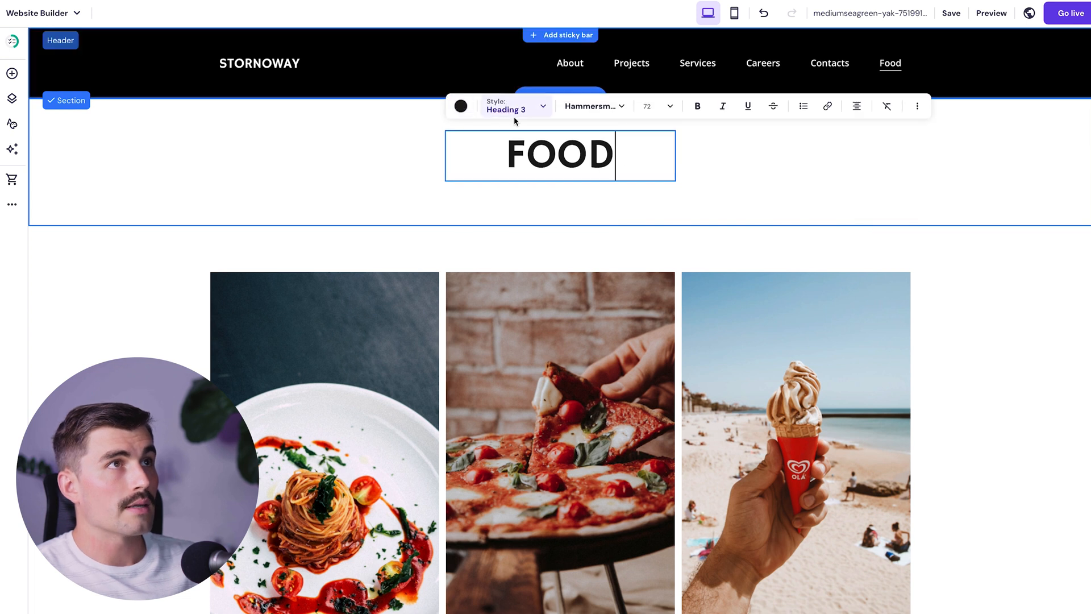
{"action": "key", "text": "ctrl+a"}
{"action": "left_click", "coordinate": [514, 106]}
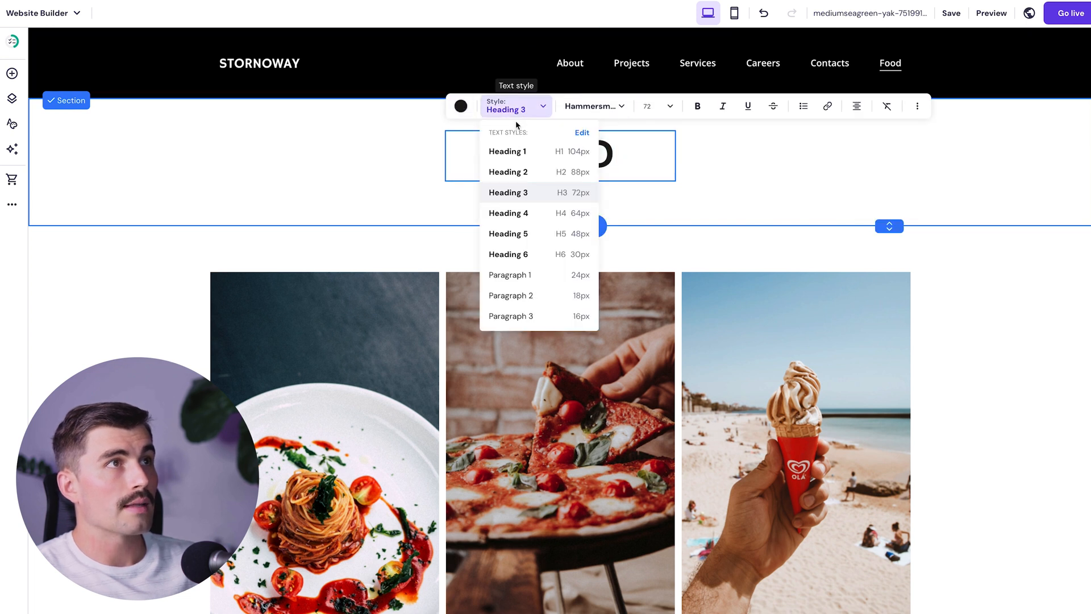
{"action": "left_click", "coordinate": [516, 152]}
{"action": "left_click", "coordinate": [668, 107]}
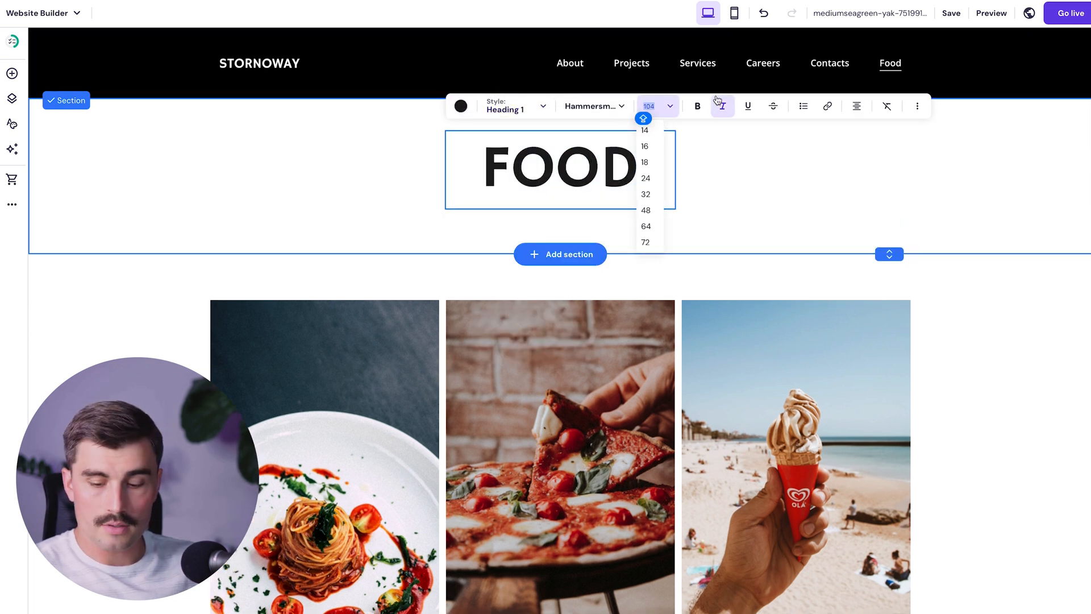
{"action": "type", "text": "140"}
{"action": "left_click", "coordinate": [891, 279]}
{"action": "left_click_drag", "start_coordinate": [891, 280], "coordinate": [891, 203]}
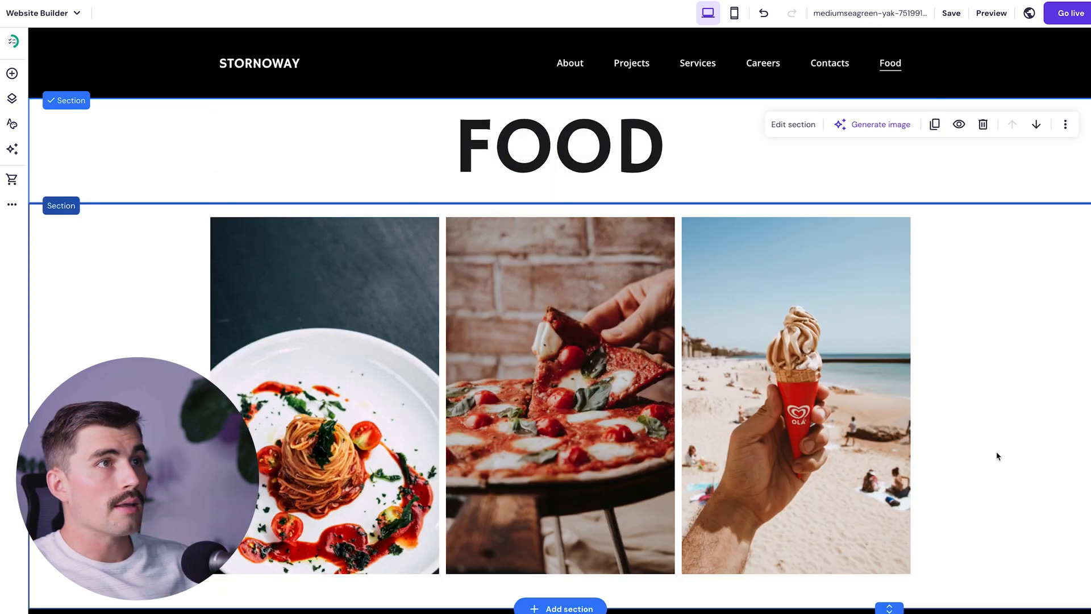
{"action": "left_click", "coordinate": [991, 433]}
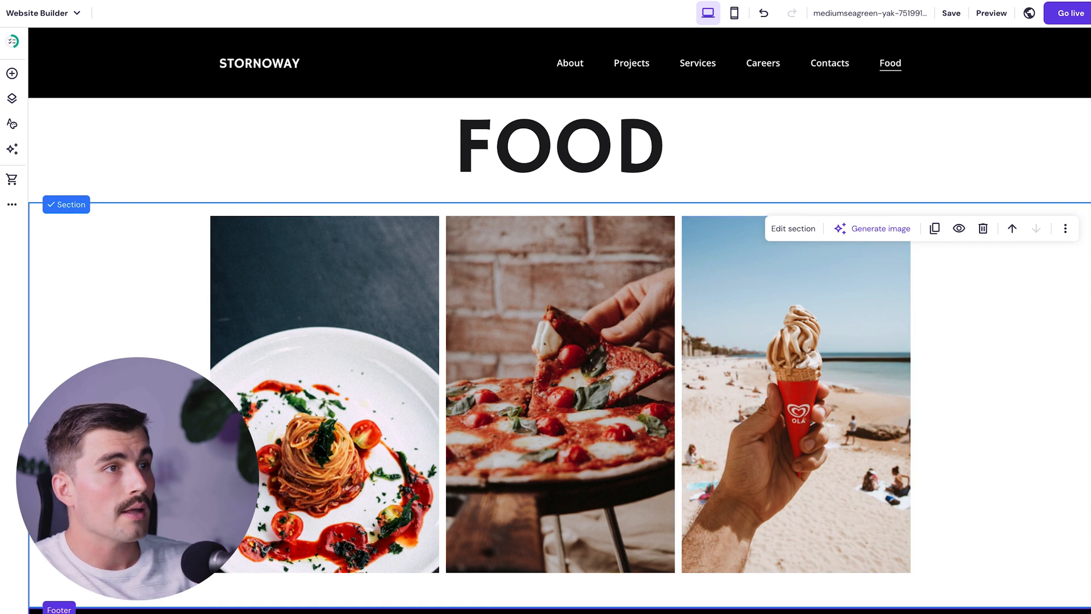
- Add a blank section below the gallery with a Map element and check its address
{"action": "left_click", "coordinate": [565, 606]}
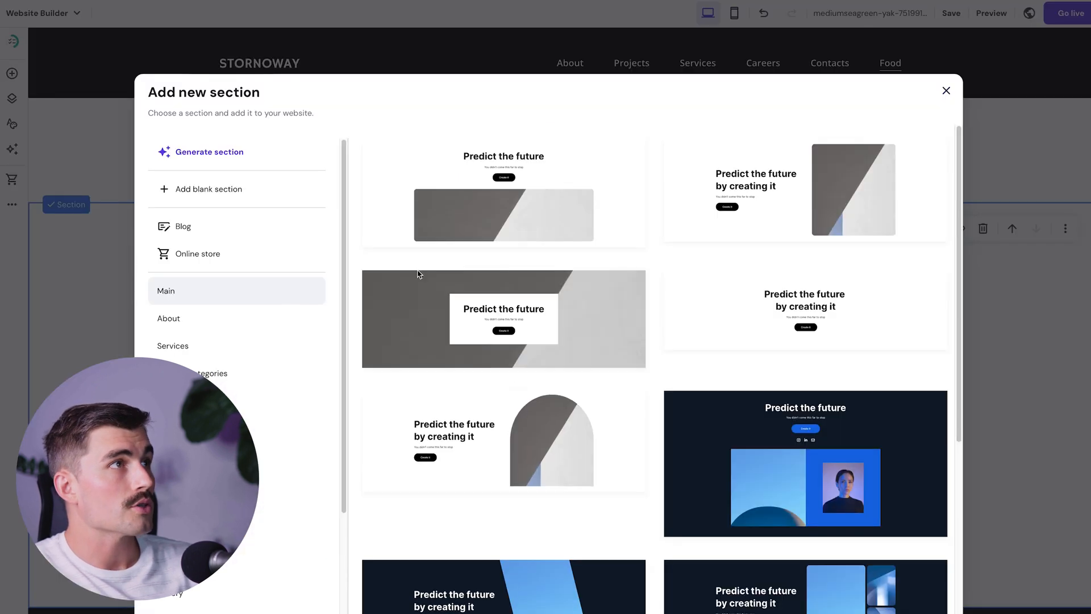
{"action": "left_click", "coordinate": [233, 188]}
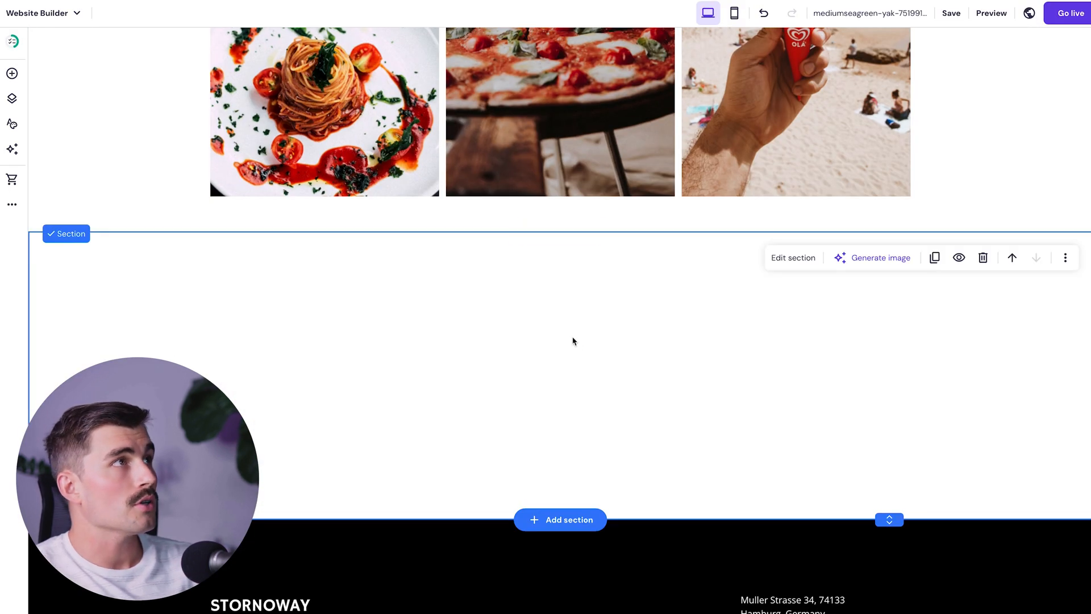
{"action": "left_click", "coordinate": [12, 74]}
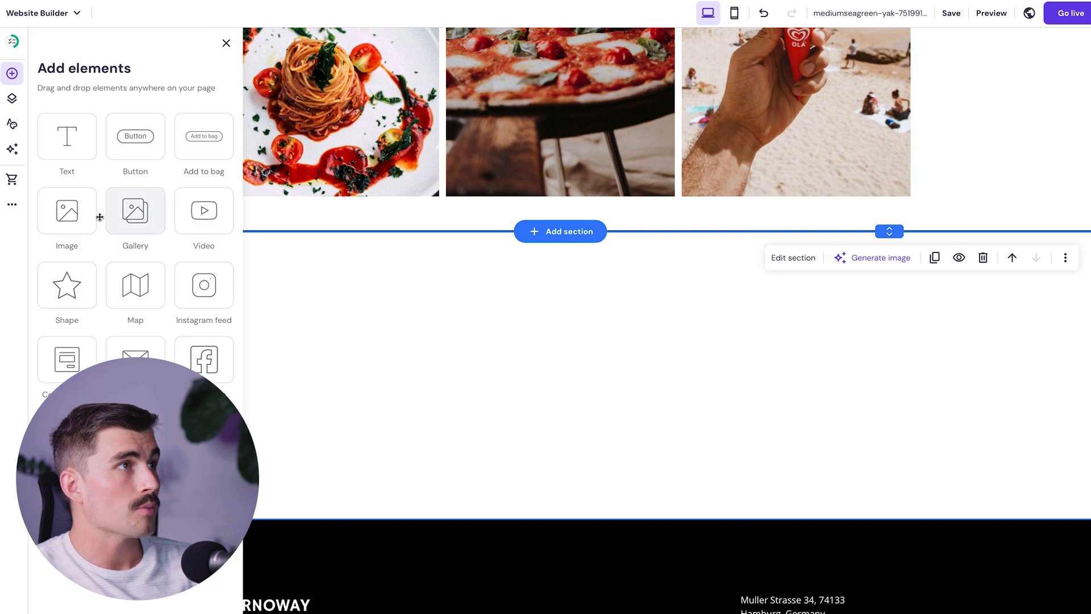
{"action": "left_click", "coordinate": [136, 286]}
{"action": "scroll", "coordinate": [480, 372], "scroll_direction": "up", "scroll_amount": 5}
{"action": "scroll", "coordinate": [614, 382], "scroll_direction": "down", "scroll_amount": 3}
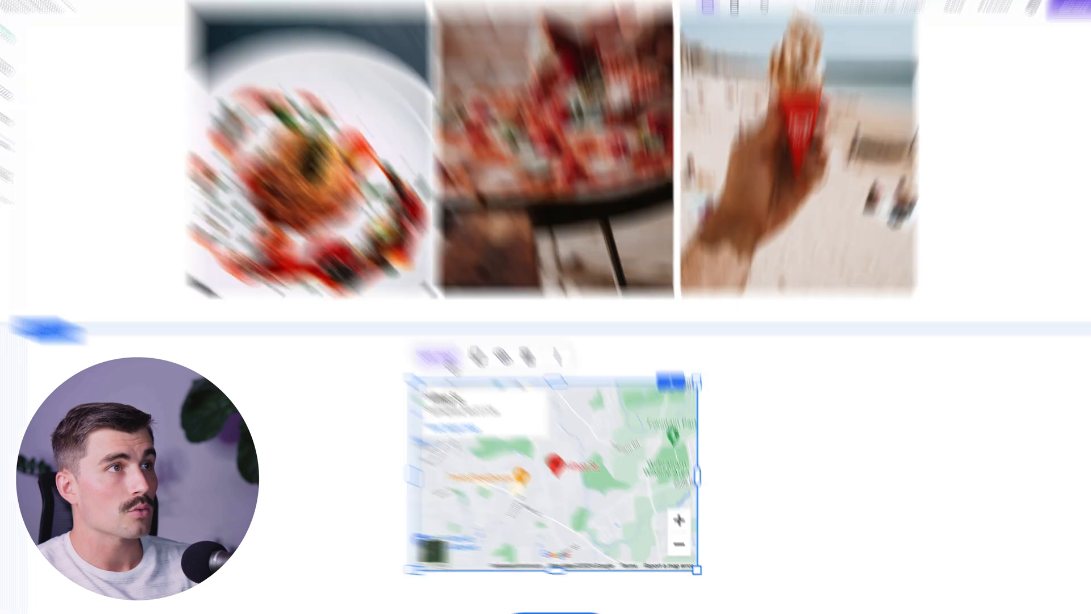
{"action": "left_click", "coordinate": [446, 363]}
{"action": "left_click", "coordinate": [800, 423]}
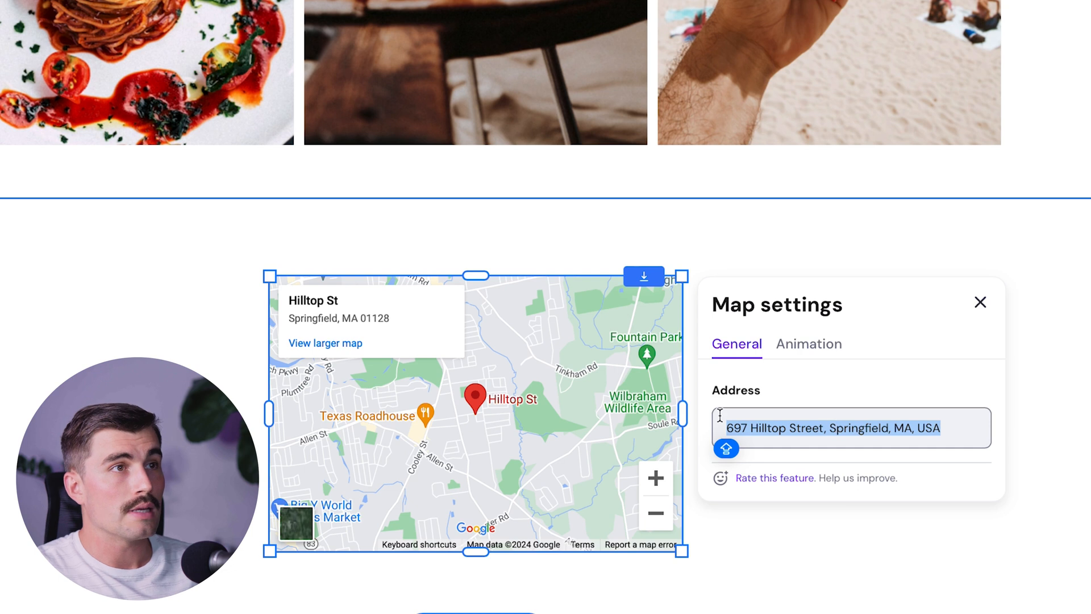
- Widen the map to both sides and make it taller
{"action": "left_click_drag", "start_coordinate": [681, 414], "coordinate": [944, 413]}
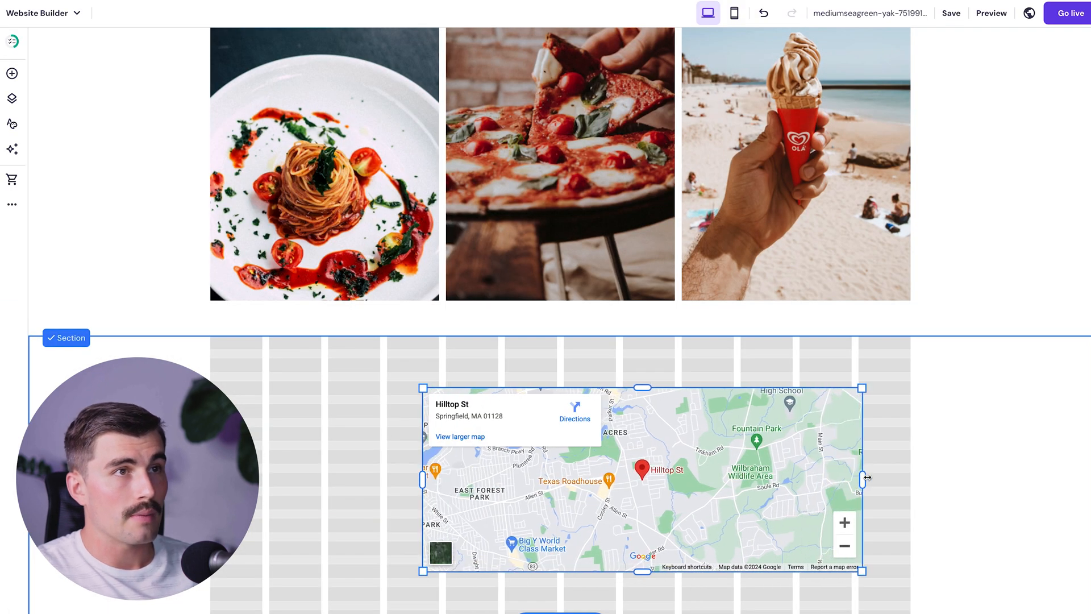
{"action": "left_click_drag", "start_coordinate": [426, 481], "coordinate": [250, 481]}
{"action": "left_click_drag", "start_coordinate": [606, 389], "coordinate": [606, 358]}
{"action": "left_click_drag", "start_coordinate": [564, 578], "coordinate": [564, 595]}
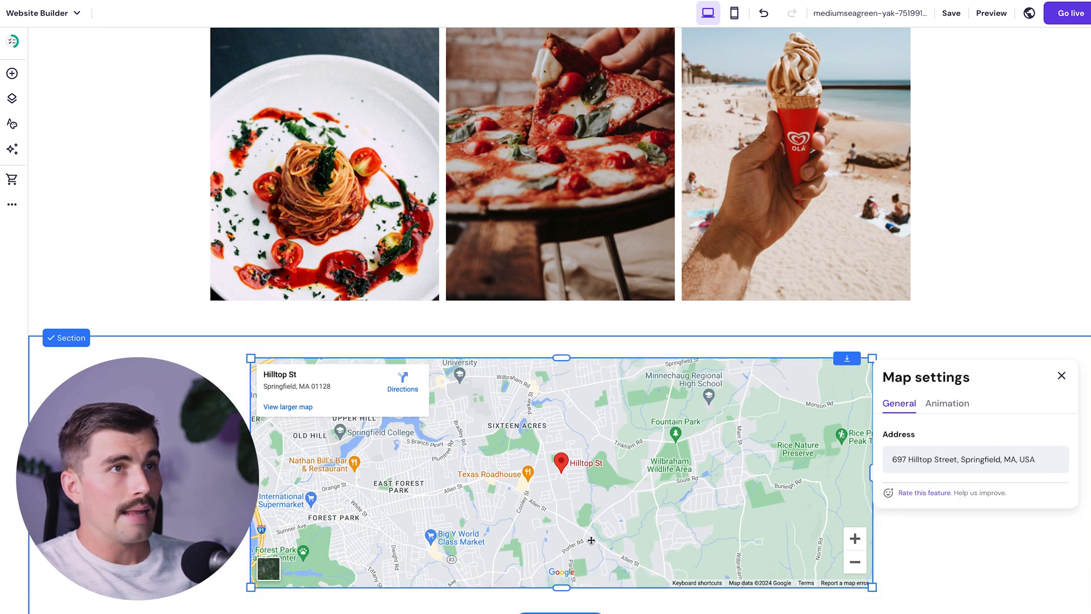
{"action": "left_click", "coordinate": [982, 283]}
{"action": "scroll", "coordinate": [987, 287], "scroll_direction": "up", "scroll_amount": 5}
{"action": "left_click", "coordinate": [932, 176]}
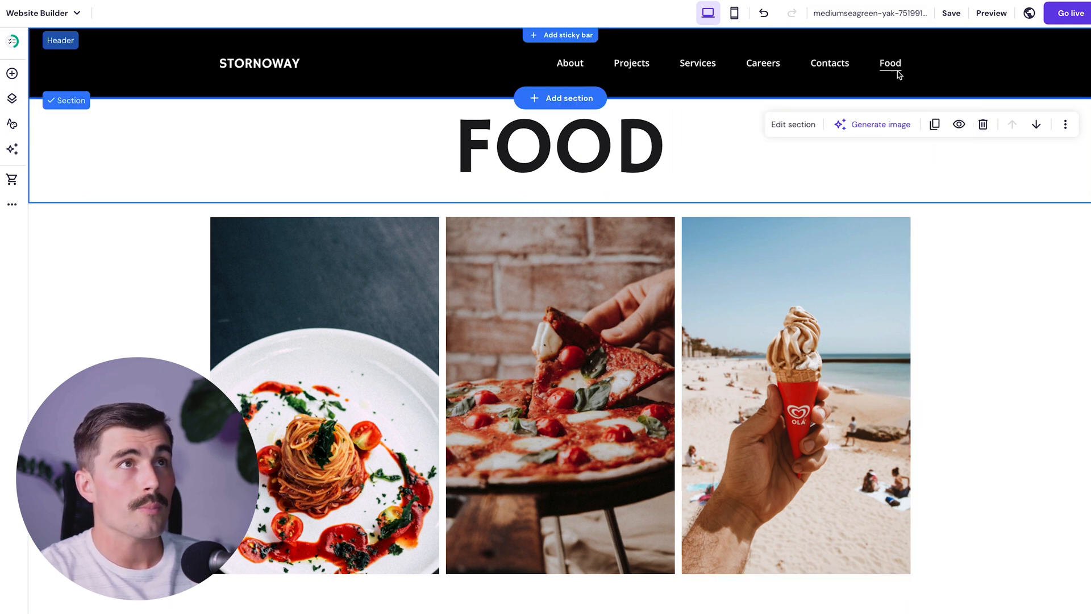
- Add two new empty pages named DINNER and DRINKS
{"action": "left_click", "coordinate": [12, 99]}
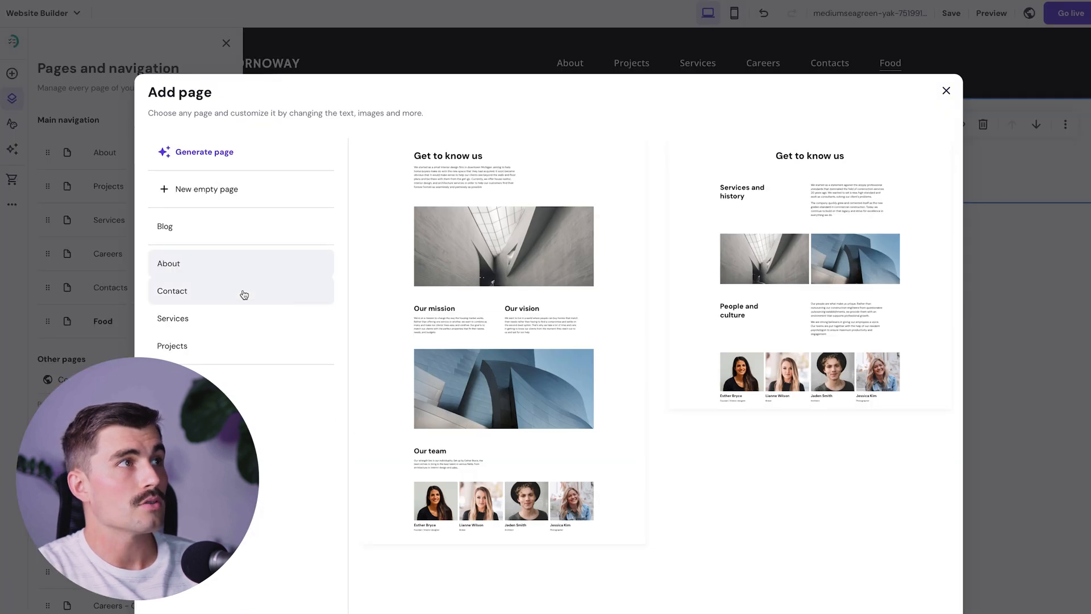
{"action": "left_click", "coordinate": [237, 195]}
{"action": "triple_click", "coordinate": [377, 326]}
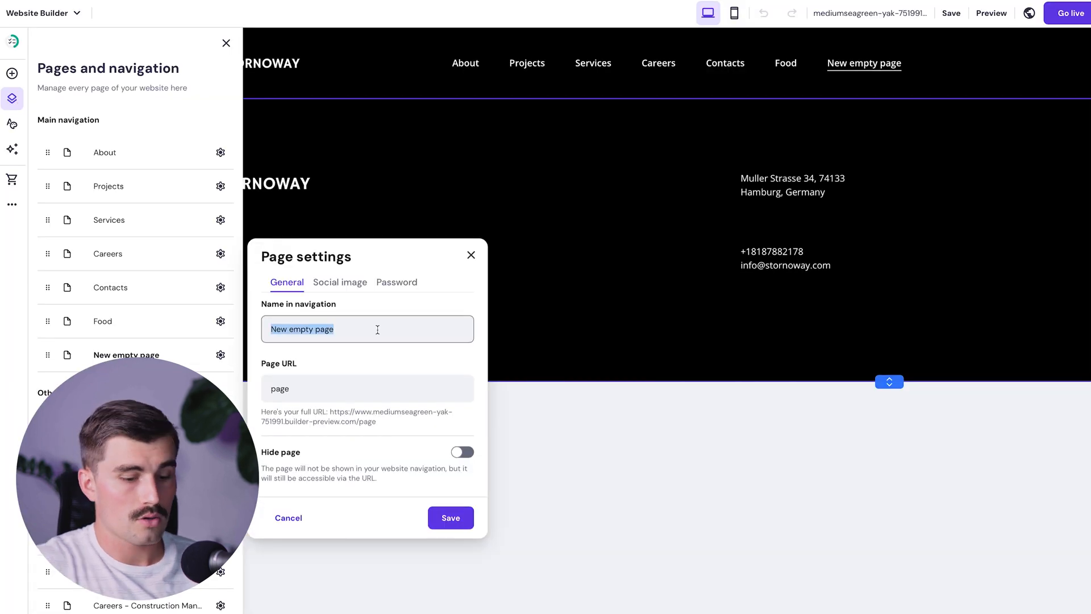
{"action": "type", "text": "DINNER"}
{"action": "key", "text": "Return"}
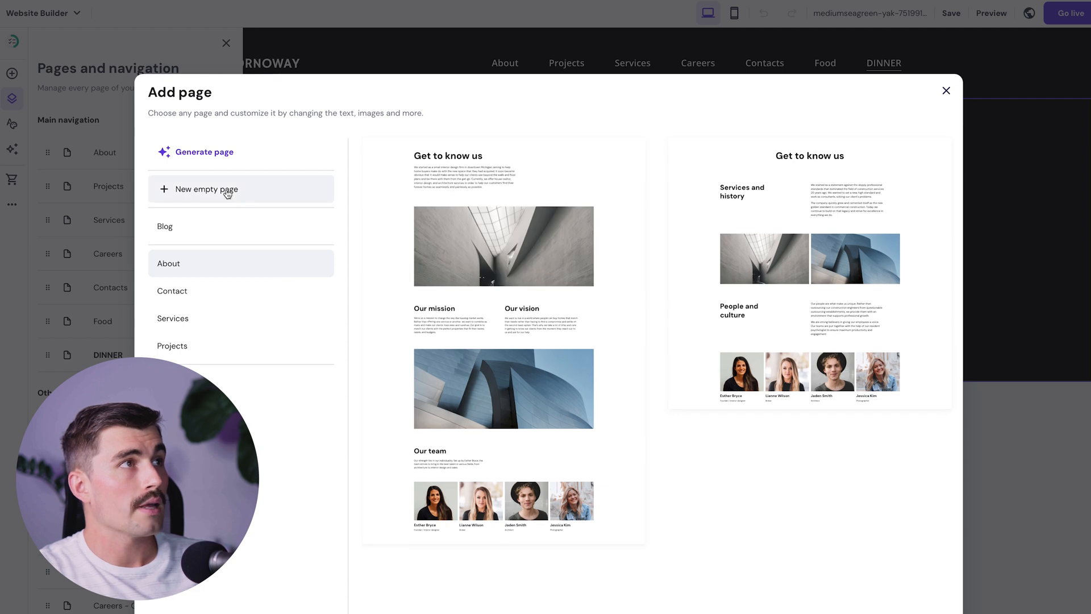
{"action": "left_click", "coordinate": [227, 189]}
{"action": "triple_click", "coordinate": [351, 332]}
{"action": "type", "text": "DRINKS"}
{"action": "key", "text": "Return"}
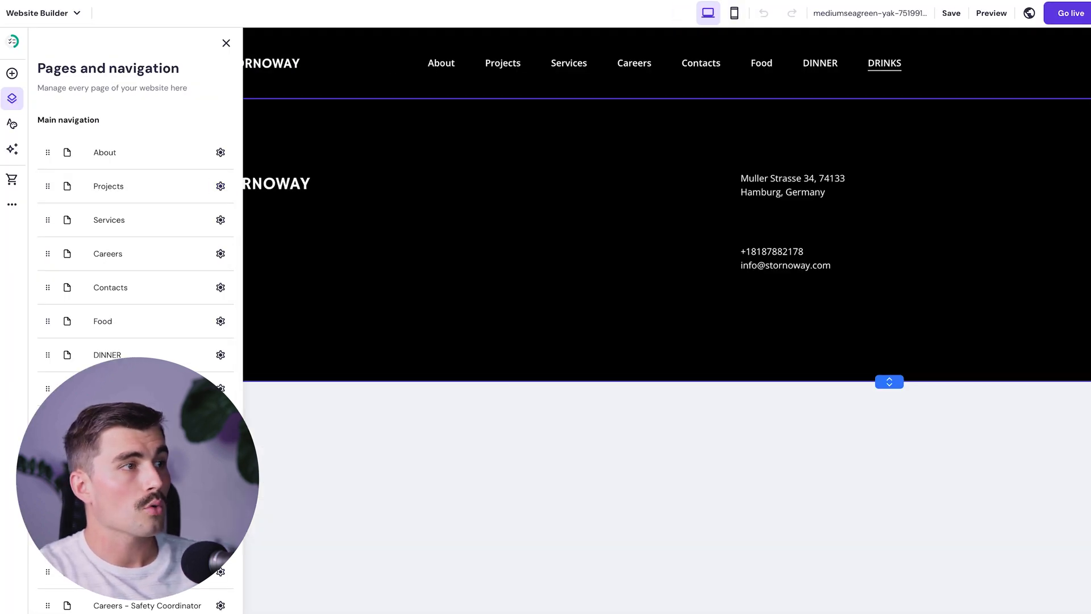
- Add a third empty page named GELATO
{"action": "left_click", "coordinate": [137, 612]}
{"action": "left_click", "coordinate": [227, 190]}
{"action": "triple_click", "coordinate": [339, 329]}
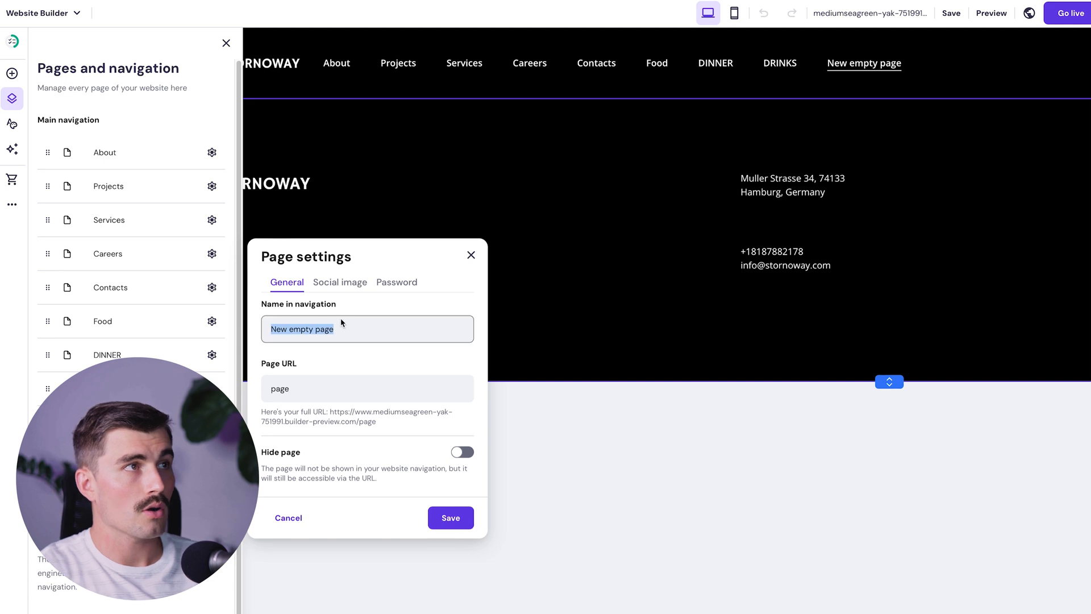
{"action": "type", "text": "GELATO"}
{"action": "key", "text": "Return"}
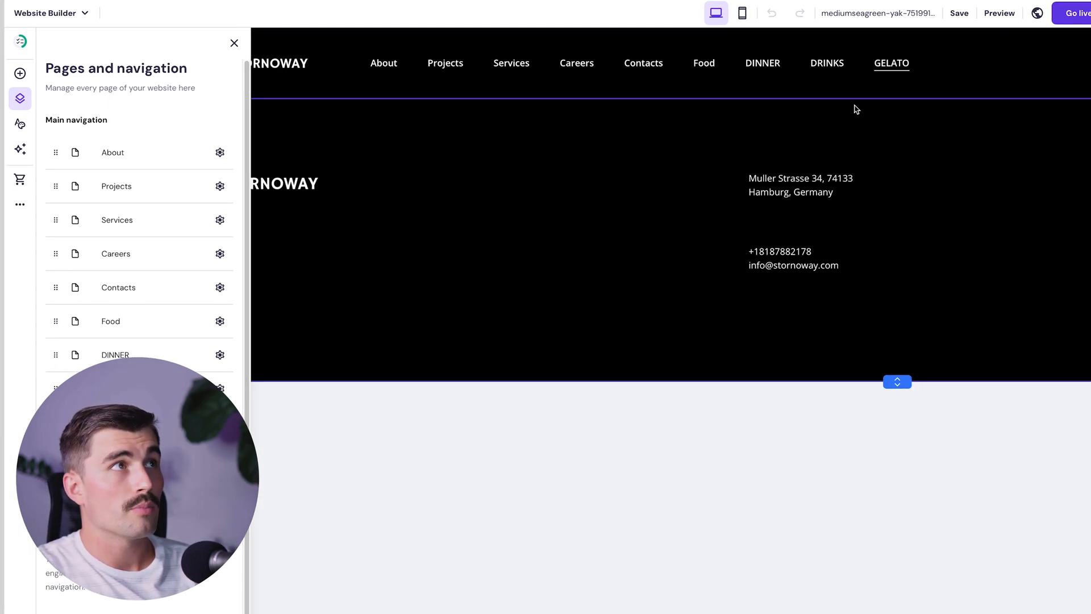
{"action": "left_click", "coordinate": [358, 84]}
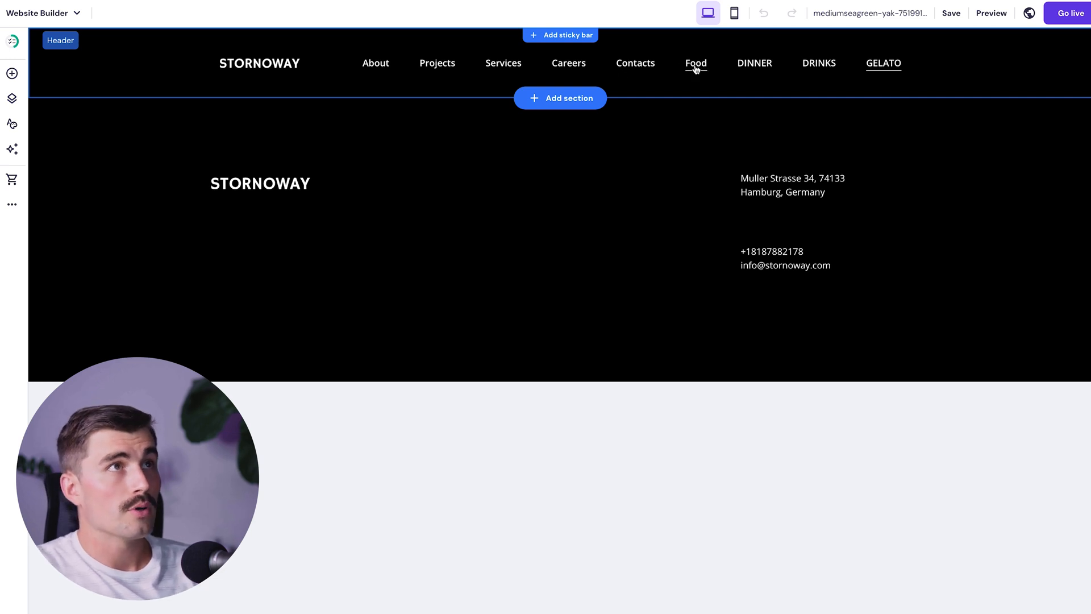
{"action": "left_click", "coordinate": [560, 173]}
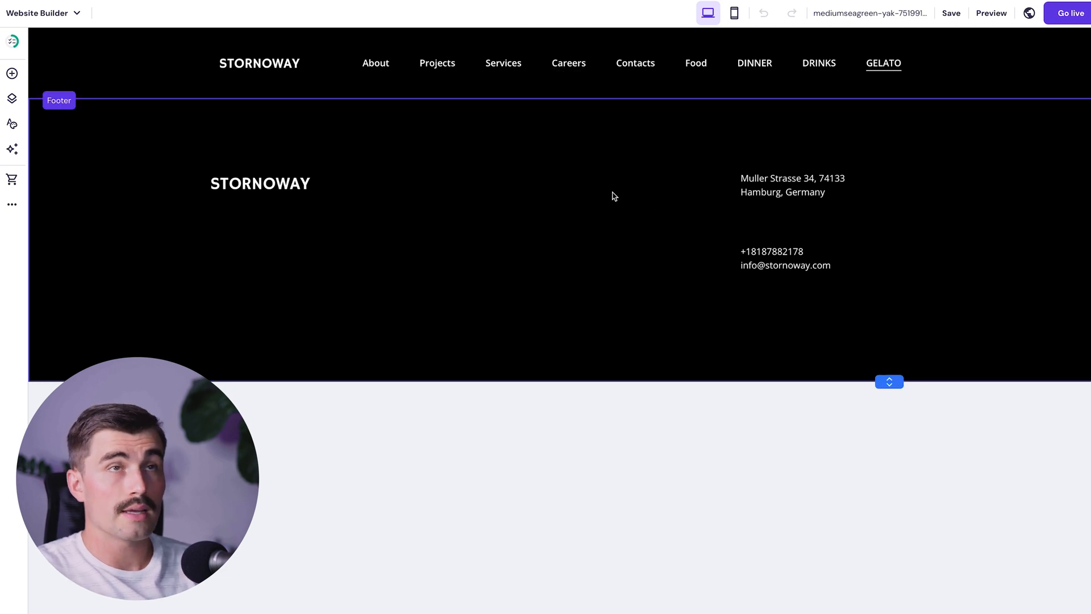
- Nest DINNER and DRINKS under Food in the navigation list and check the Food dropdown
{"action": "left_click", "coordinate": [12, 98]}
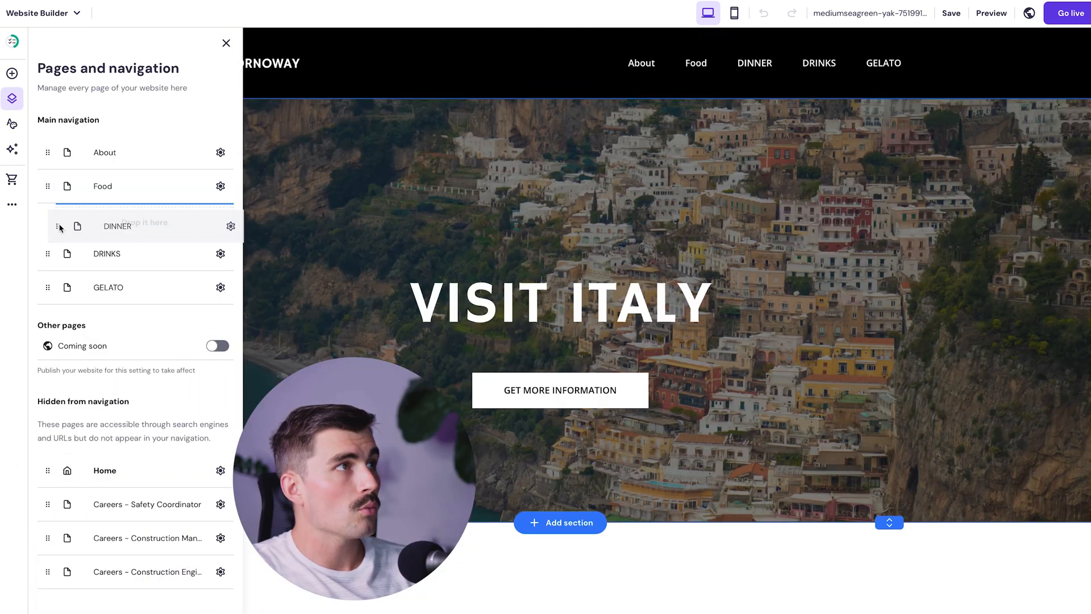
{"action": "mouse_move", "coordinate": [59, 224]}
{"action": "left_mouse_down"}
{"action": "mouse_move", "coordinate": [46, 224]}
{"action": "mouse_move", "coordinate": [48, 238]}
{"action": "left_mouse_up"}
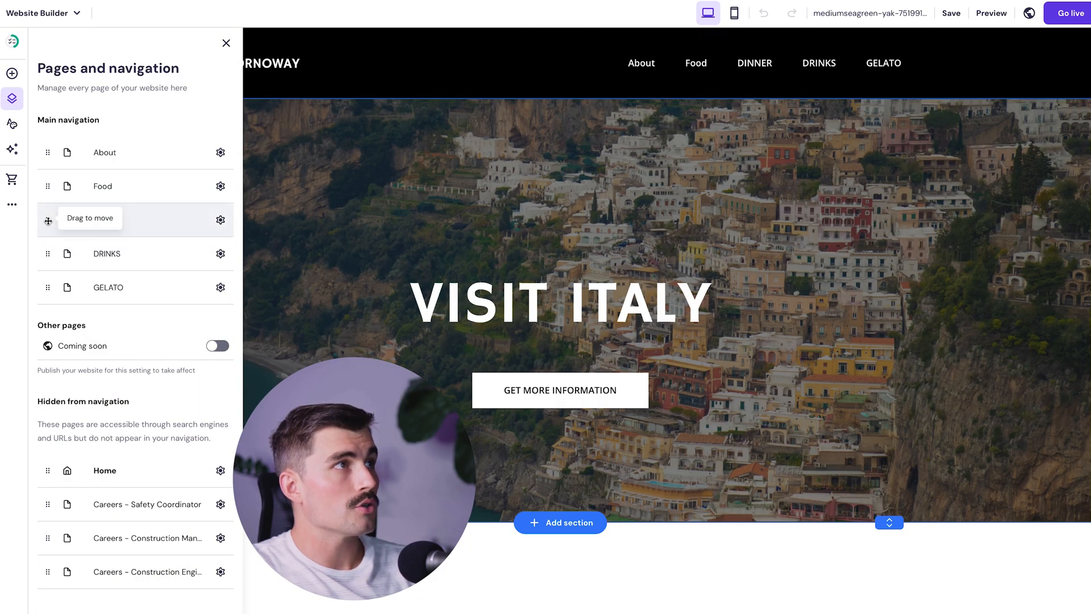
{"action": "left_click_drag", "start_coordinate": [48, 222], "coordinate": [108, 204]}
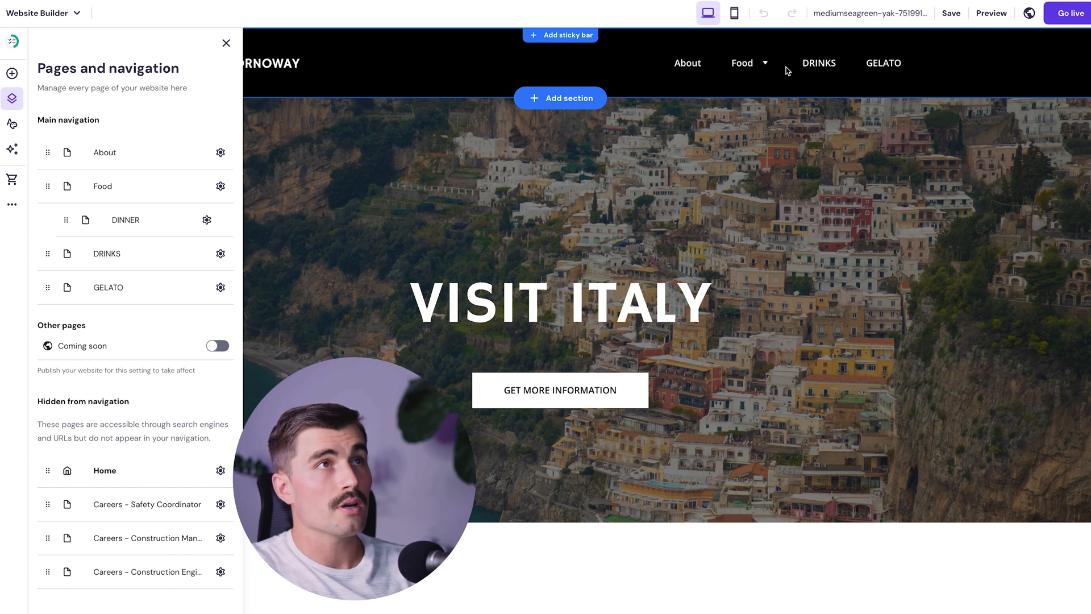
{"action": "mouse_move", "coordinate": [766, 66]}
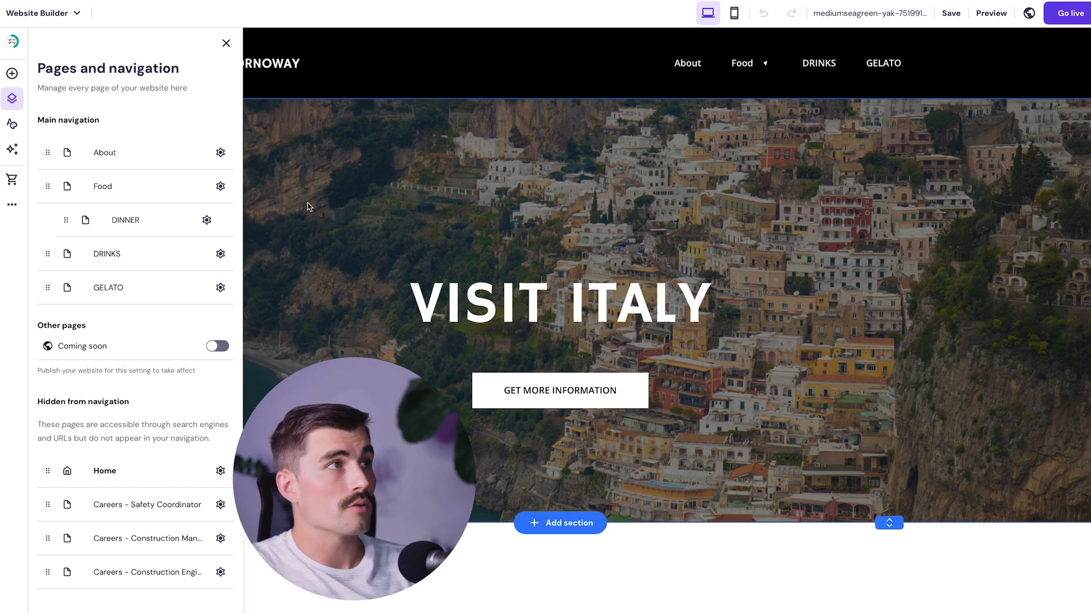
{"action": "left_click_drag", "start_coordinate": [47, 254], "coordinate": [112, 233]}
{"action": "left_click_drag", "start_coordinate": [111, 234], "coordinate": [112, 234]}
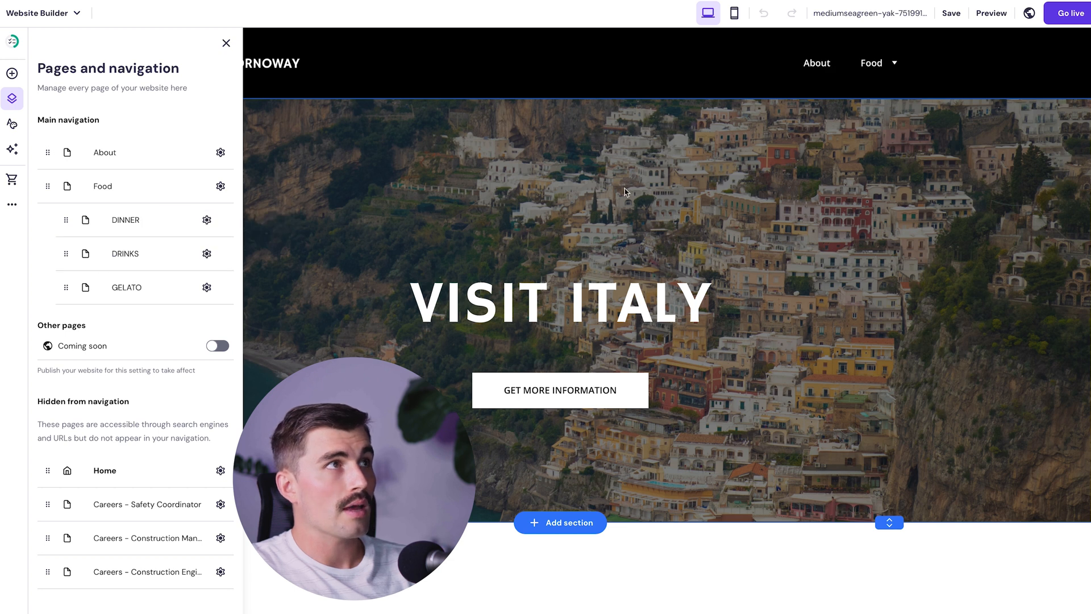
{"action": "left_click", "coordinate": [634, 237]}
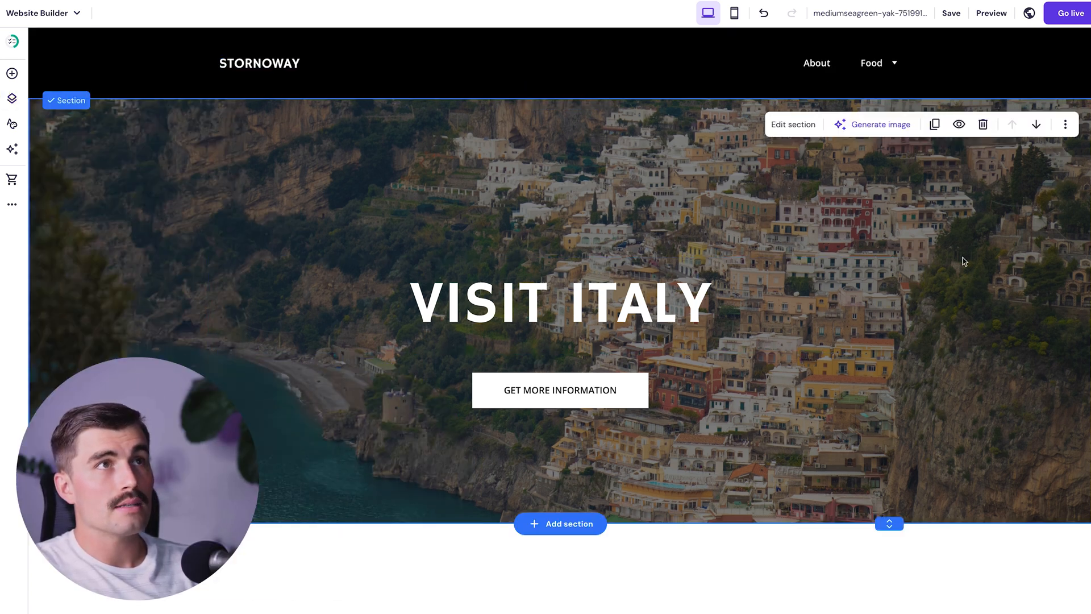
{"action": "left_click", "coordinate": [824, 568]}
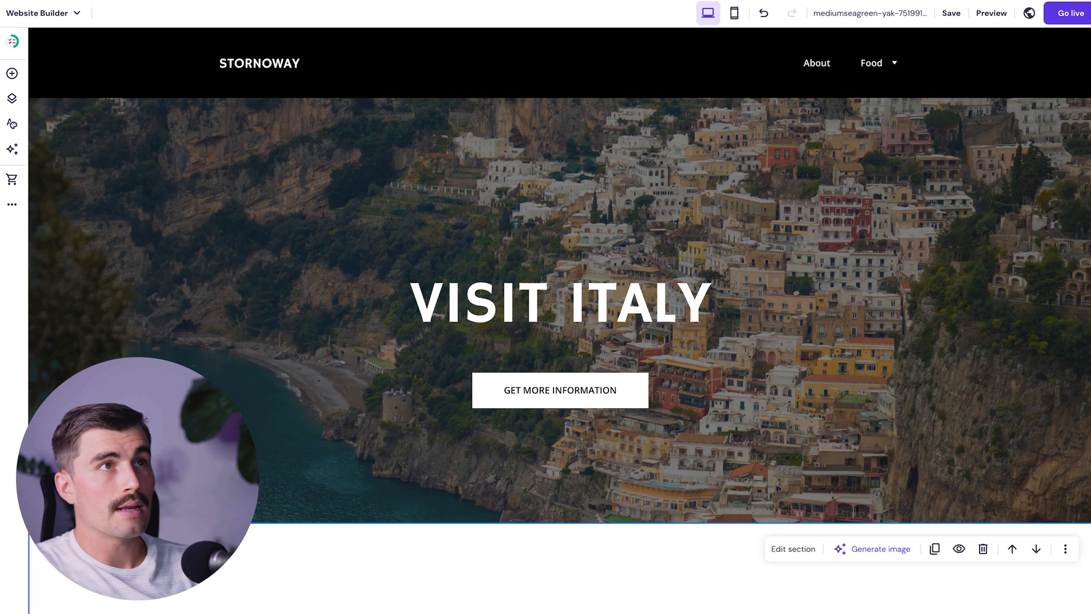
{"action": "left_click", "coordinate": [895, 64]}
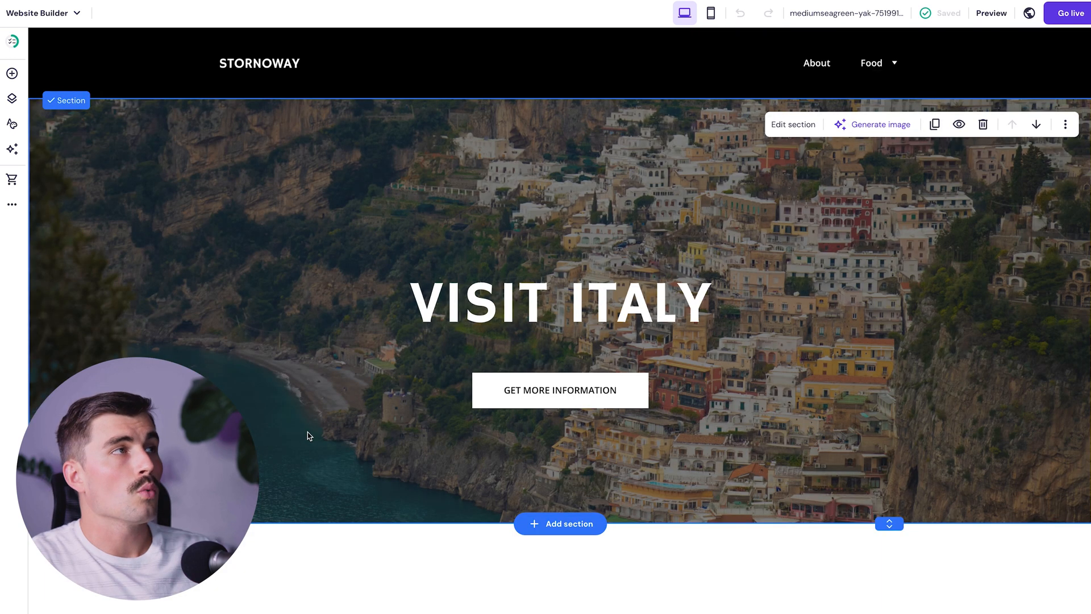
{"action": "left_click", "coordinate": [13, 100]}
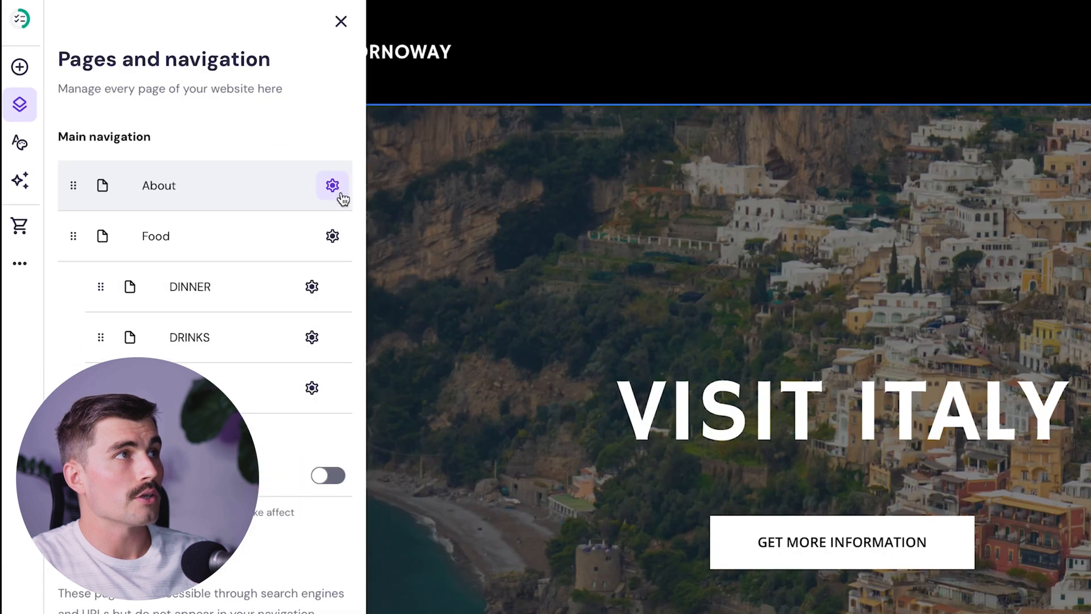
{"action": "left_click", "coordinate": [222, 154]}
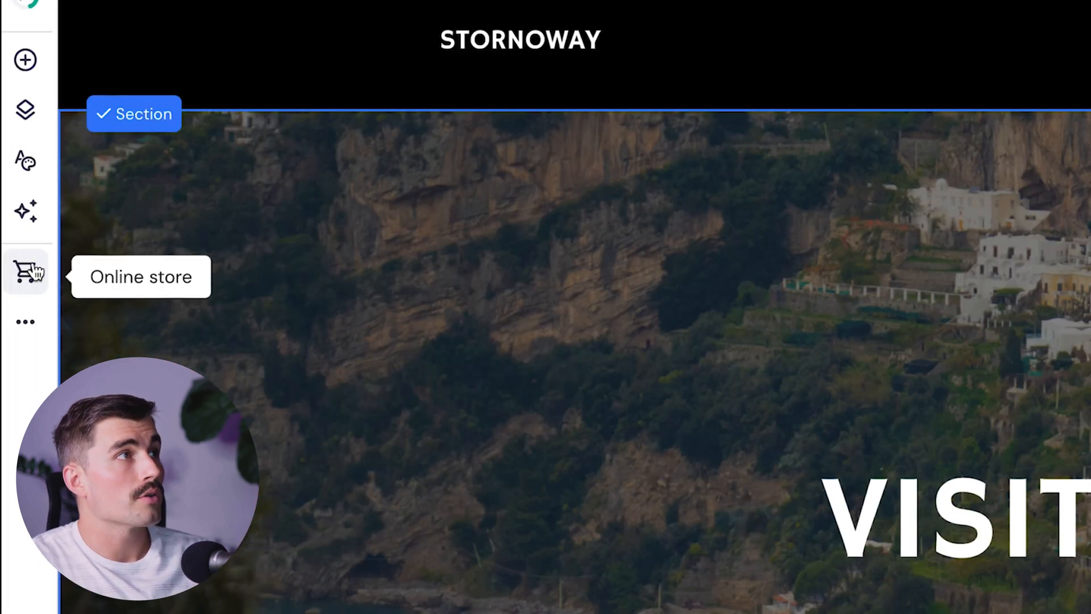
- Add an online store with sample products and edit the Classic Cap product in the store manager
{"action": "left_click", "coordinate": [37, 271]}
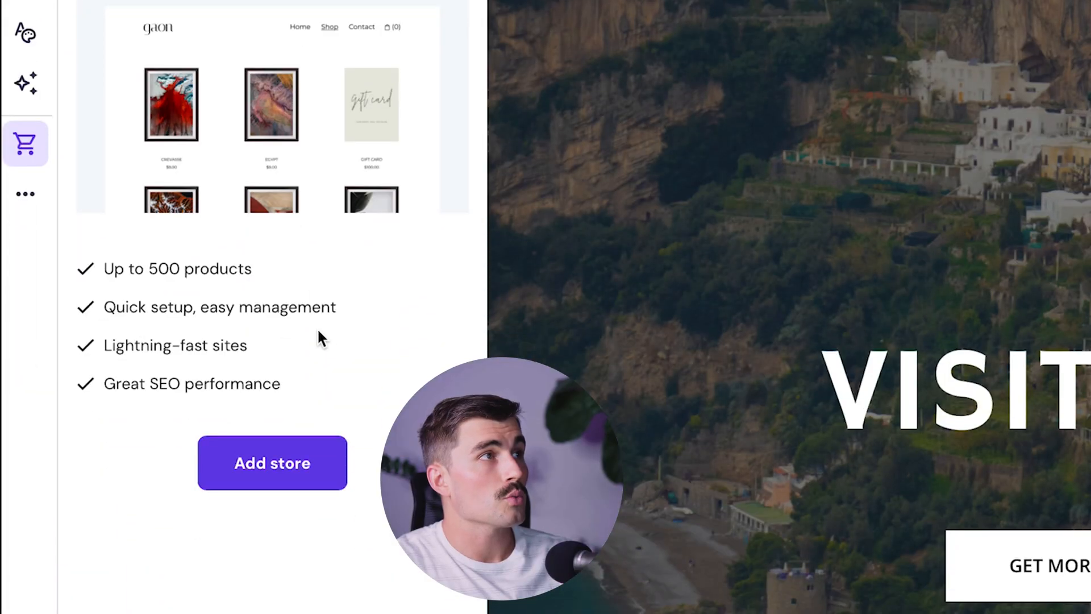
{"action": "left_click", "coordinate": [278, 469]}
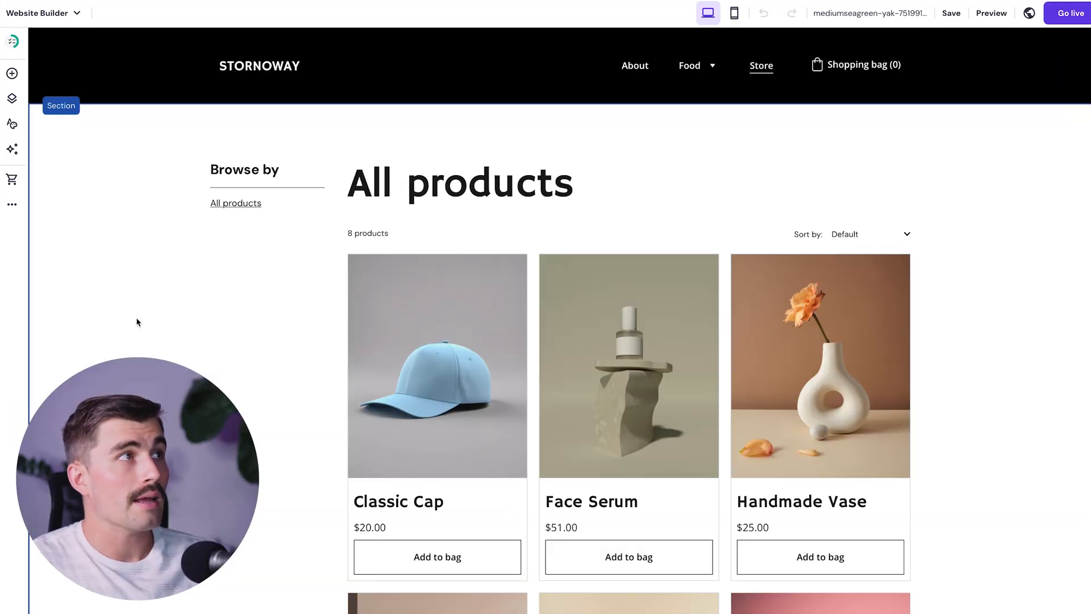
{"action": "scroll", "coordinate": [590, 265], "scroll_direction": "down", "scroll_amount": 1}
{"action": "scroll", "coordinate": [589, 281], "scroll_direction": "up", "scroll_amount": 1}
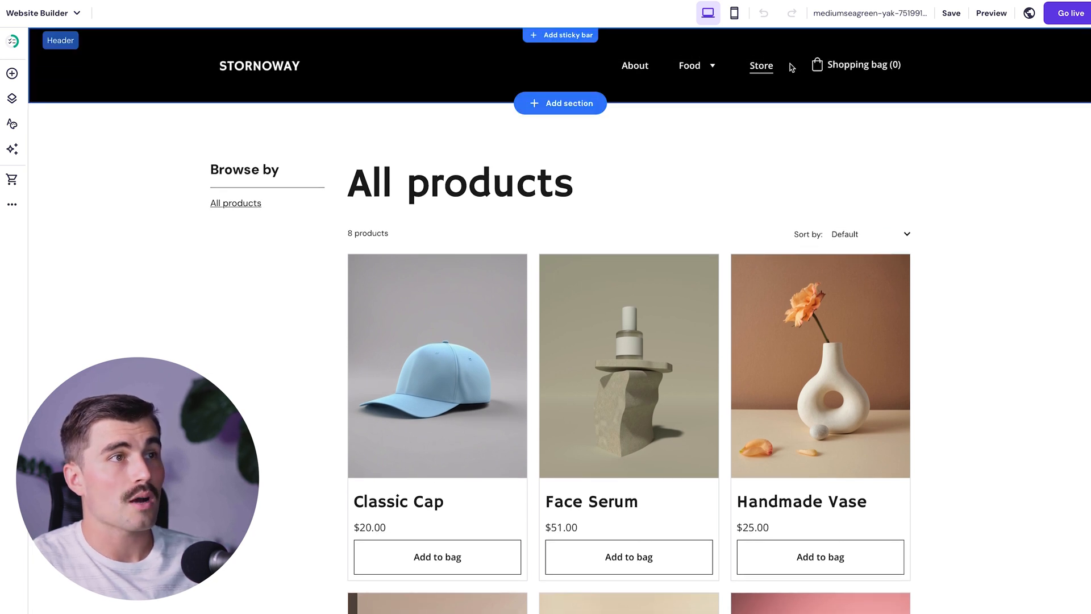
{"action": "scroll", "coordinate": [600, 330], "scroll_direction": "down", "scroll_amount": 3}
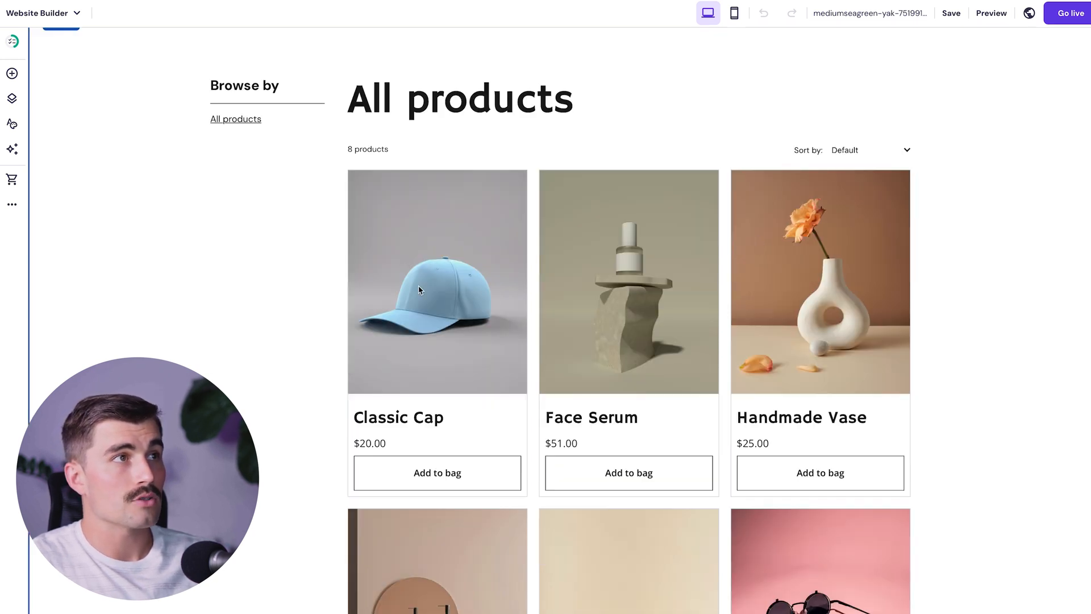
{"action": "left_click", "coordinate": [466, 282]}
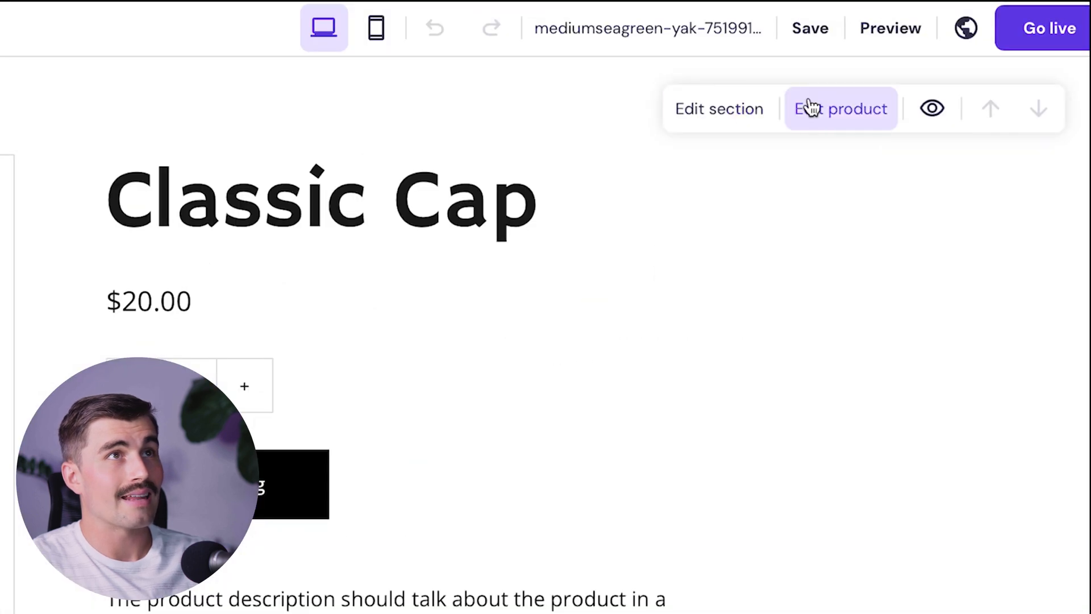
{"action": "left_click", "coordinate": [963, 54]}
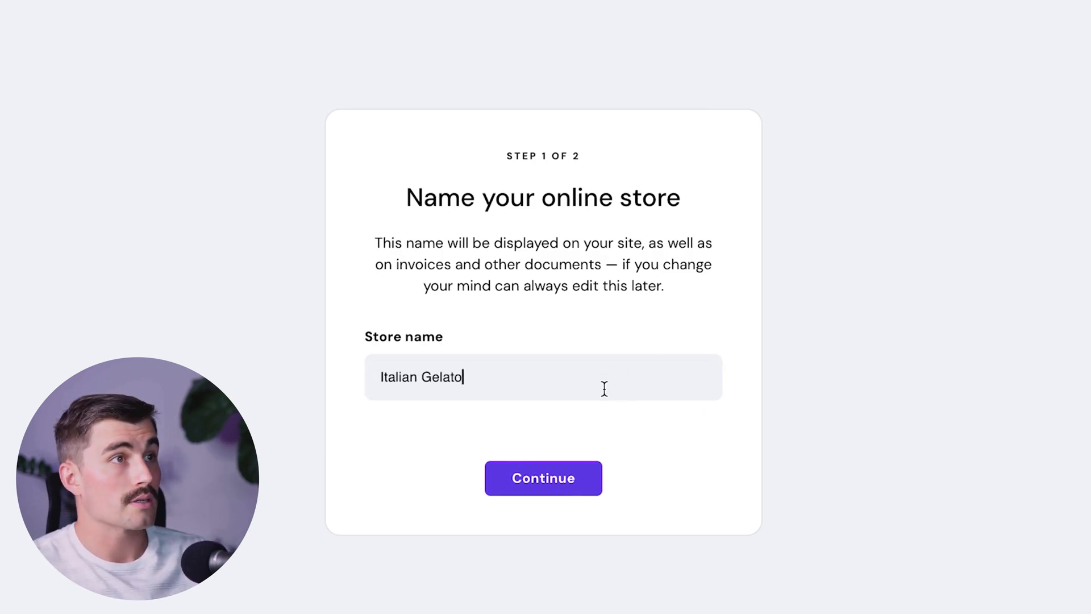
- Confirm Italian Gelato as the store name, choose the store country and finish setup
{"action": "left_click", "coordinate": [545, 481]}
{"action": "left_click", "coordinate": [519, 285]}
{"action": "scroll", "coordinate": [545, 393], "scroll_direction": "down", "scroll_amount": 2}
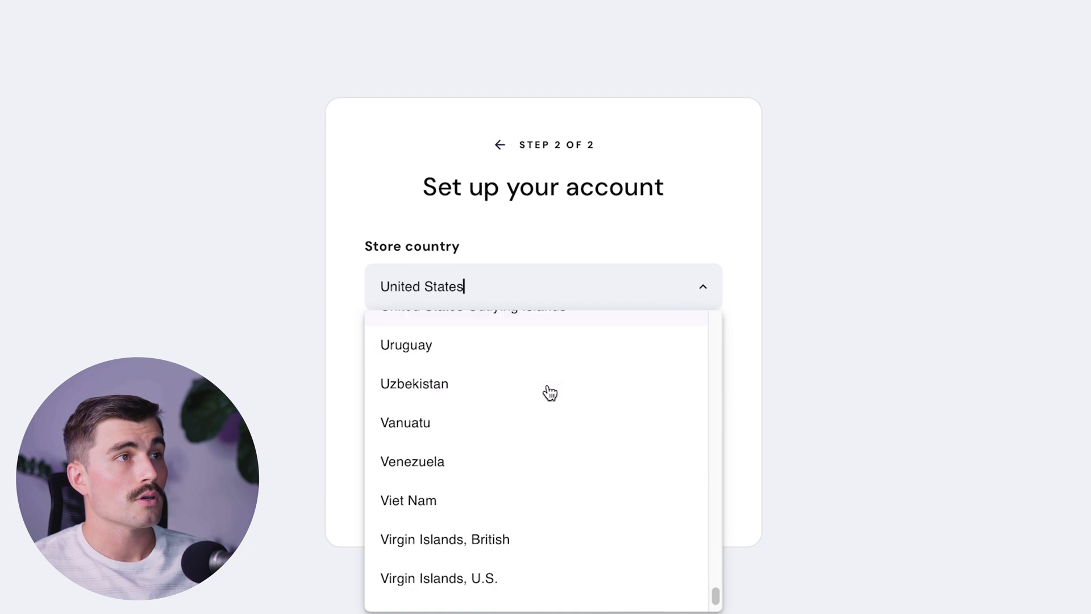
{"action": "scroll", "coordinate": [541, 500], "scroll_direction": "up", "scroll_amount": 8}
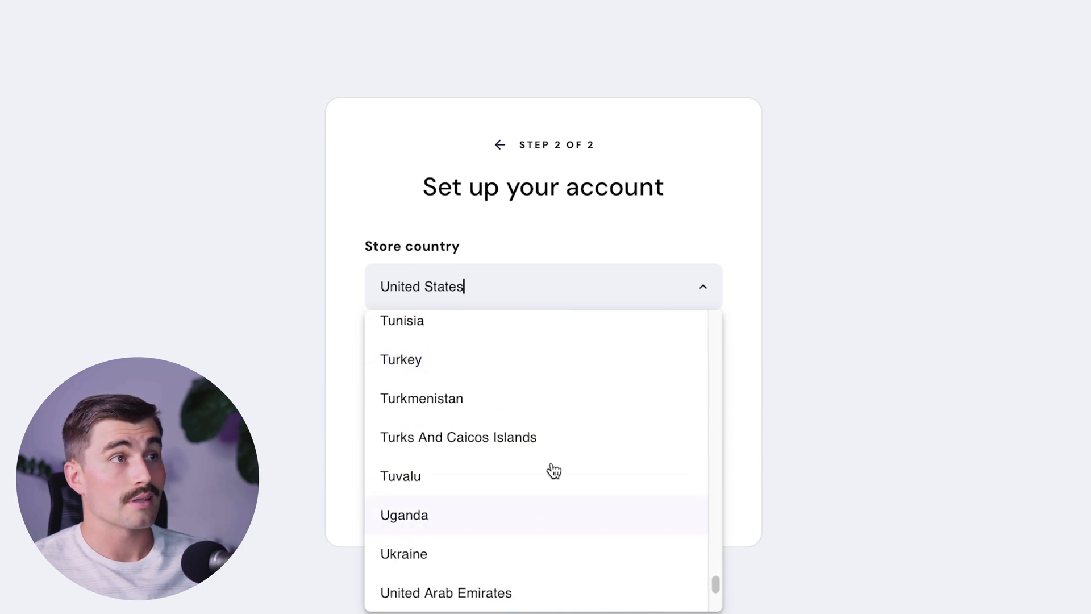
{"action": "scroll", "coordinate": [543, 492], "scroll_direction": "down", "scroll_amount": 2}
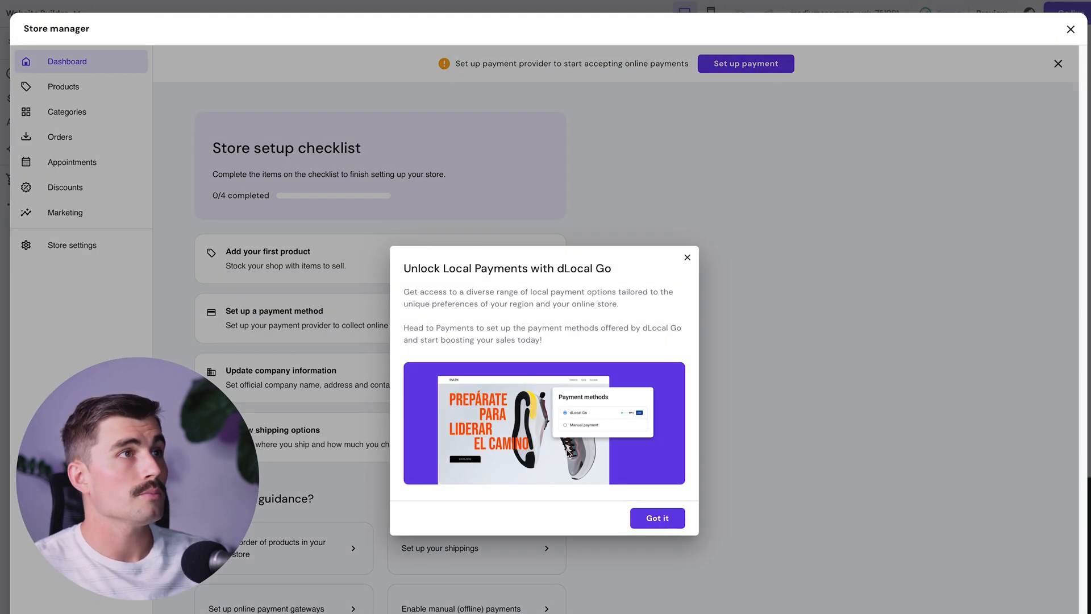
{"action": "left_click", "coordinate": [874, 91]}
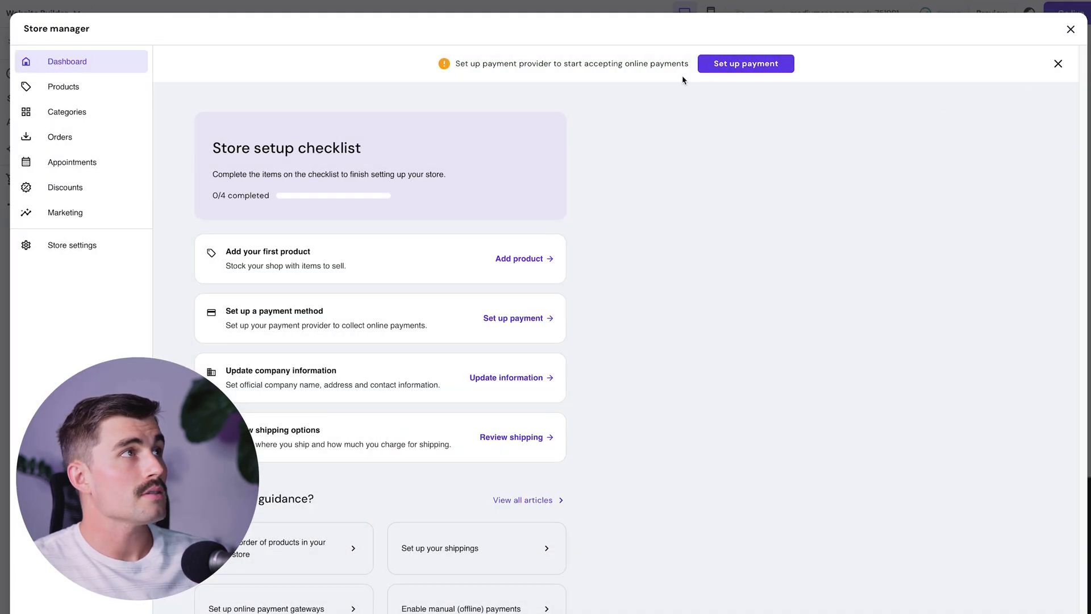
- Review the Products, Categories, Orders, Appointments, Discounts and Marketing pages in Store manager
{"action": "left_click", "coordinate": [74, 88]}
{"action": "left_click", "coordinate": [67, 112]}
{"action": "left_click", "coordinate": [72, 135]}
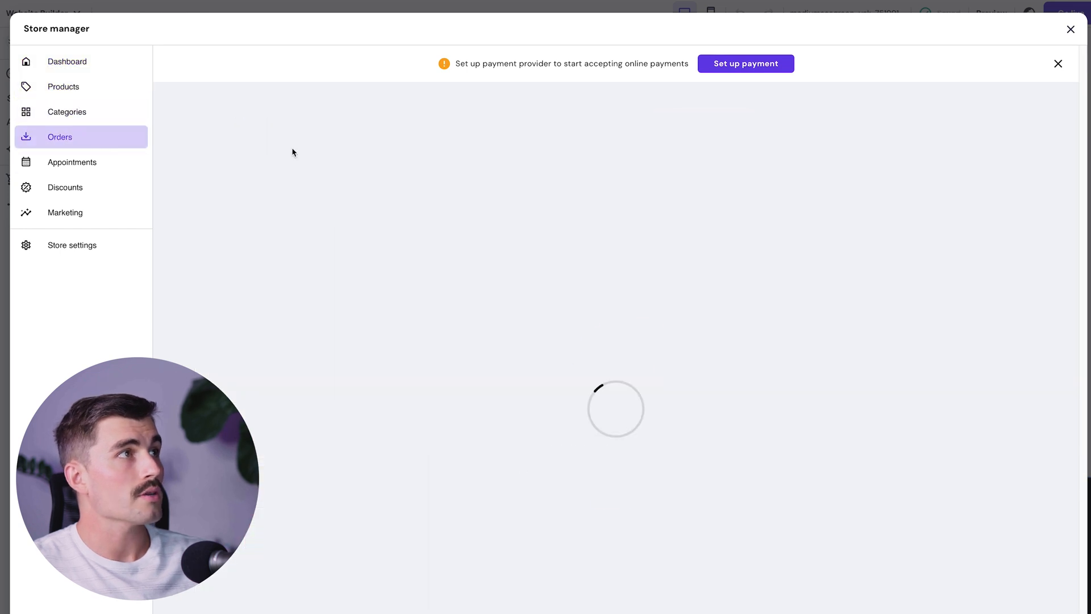
{"action": "left_click", "coordinate": [104, 166]}
{"action": "left_click", "coordinate": [95, 194]}
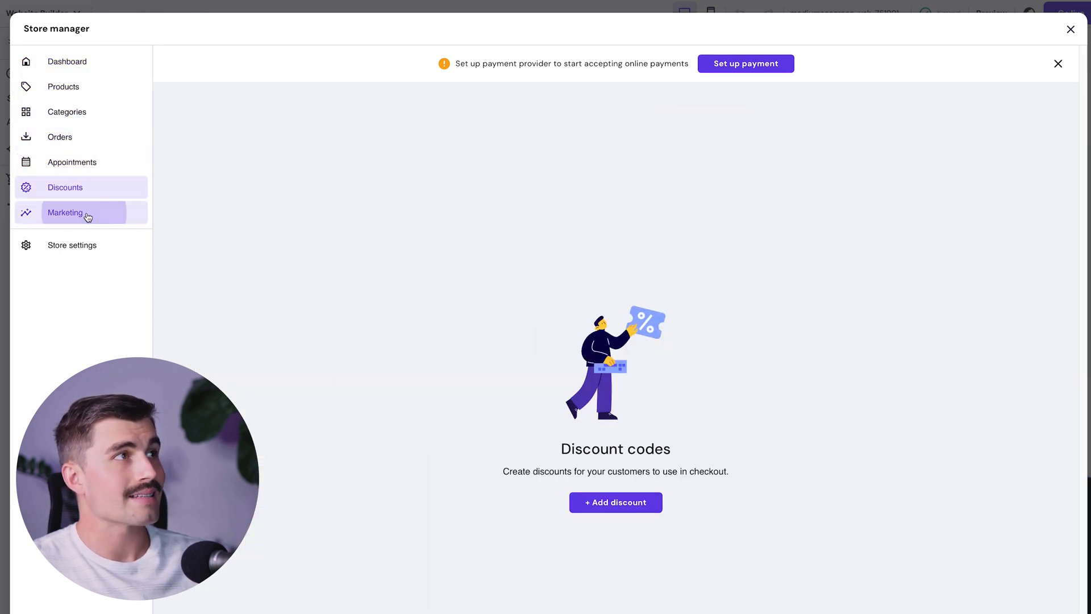
{"action": "left_click", "coordinate": [87, 216]}
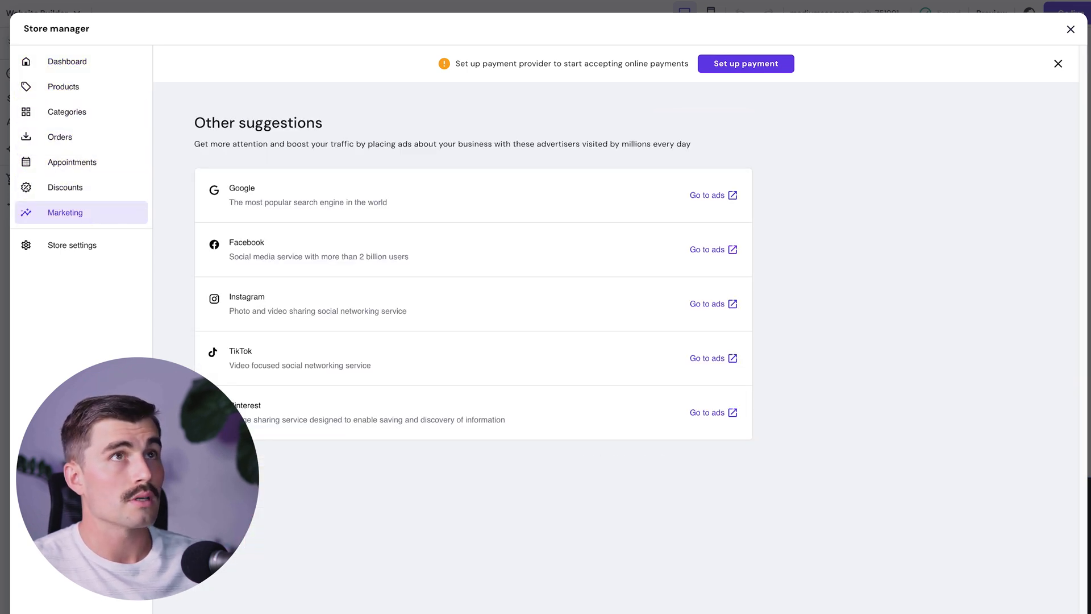